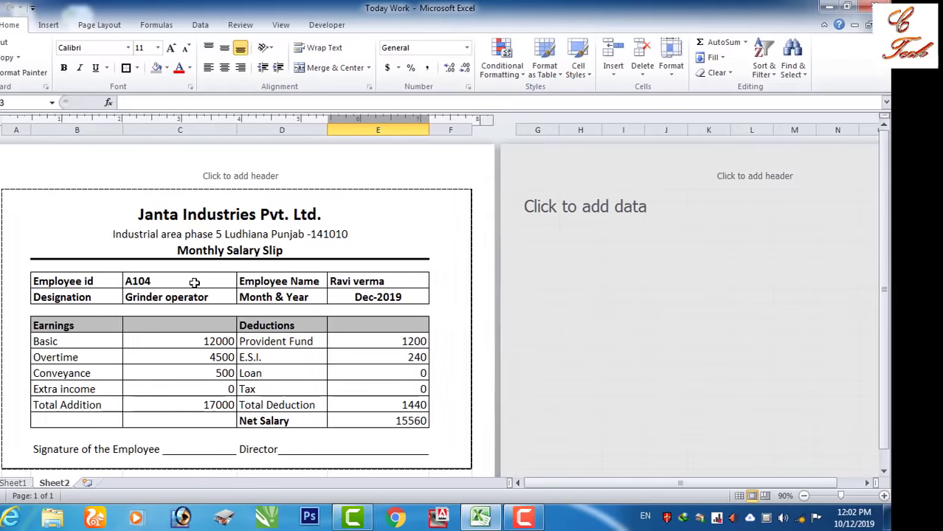
- Pick employee A107, then A108, from the Employee id dropdown in C6
left_click(293, 282)
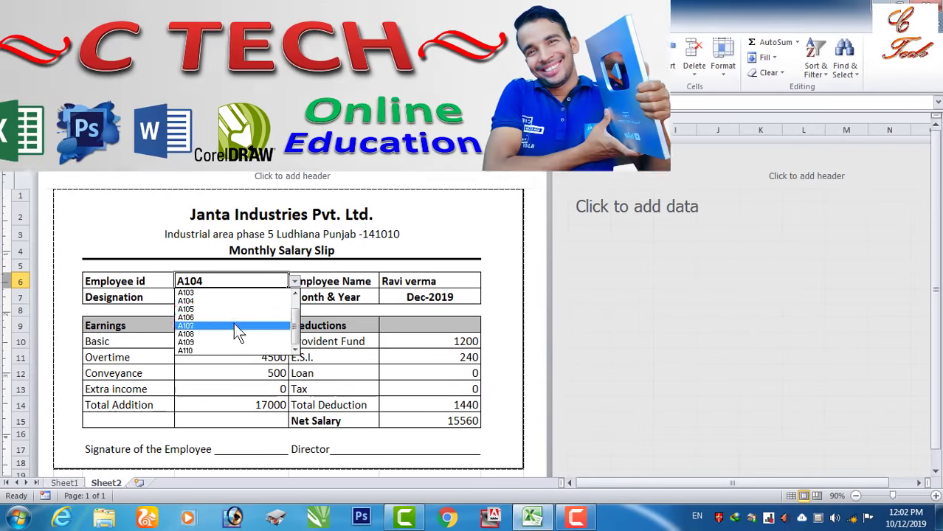
left_click(234, 323)
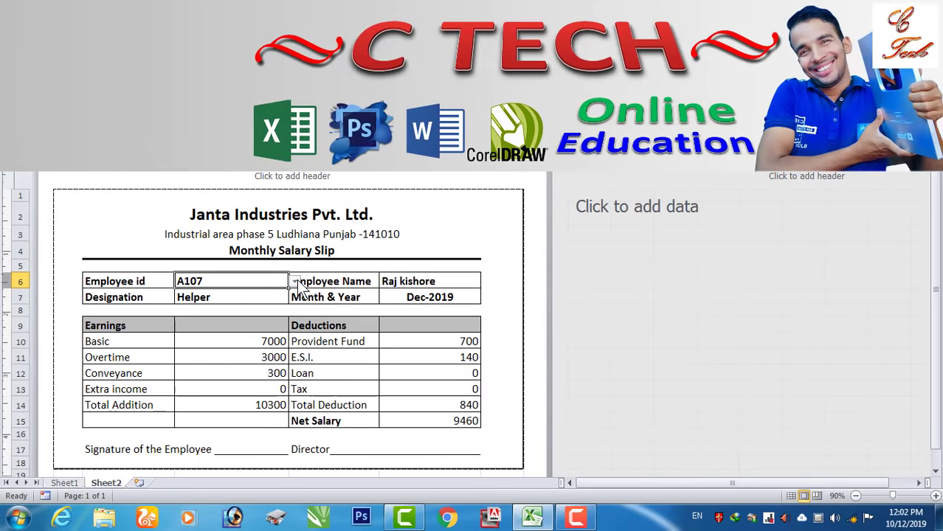
left_click(294, 282)
left_click(228, 337)
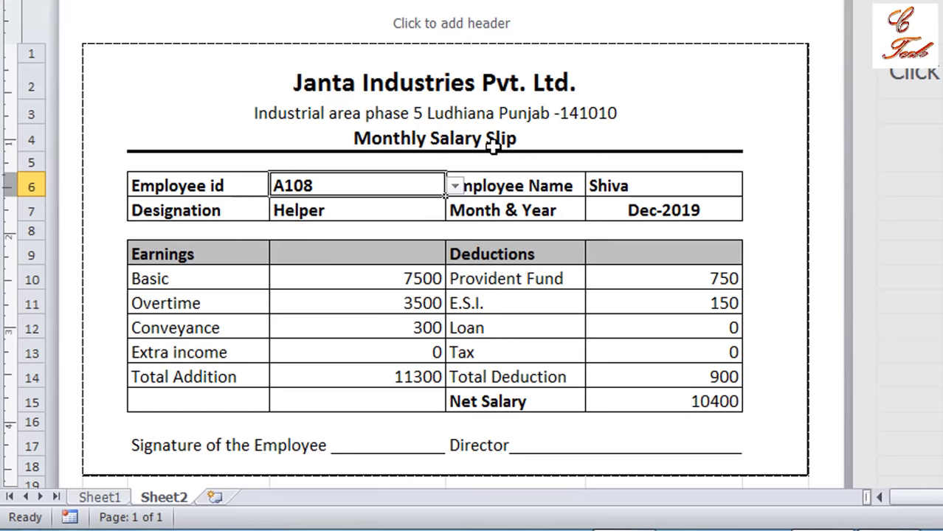
- Switch the Employee id to A107, A104 and finally A109, watching the looked-up fields update
left_click(456, 187)
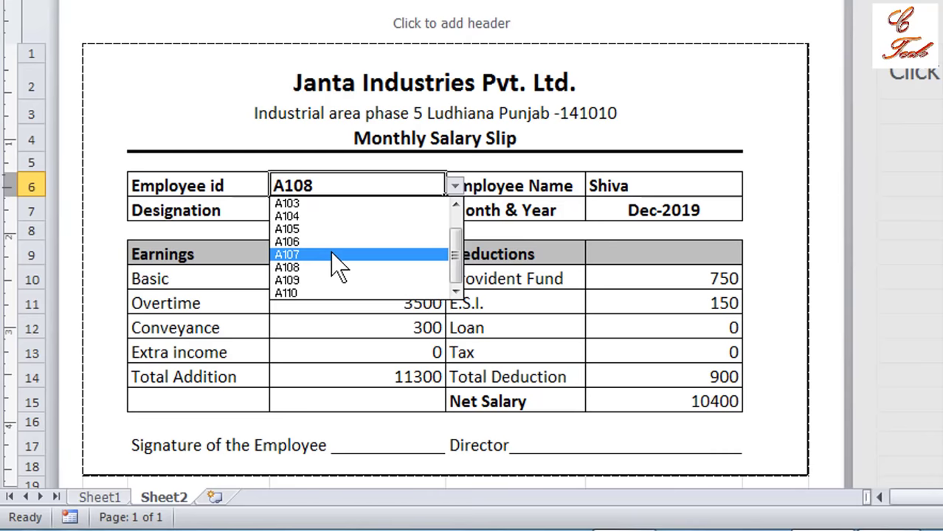
left_click(435, 254)
left_click(456, 187)
left_click(331, 214)
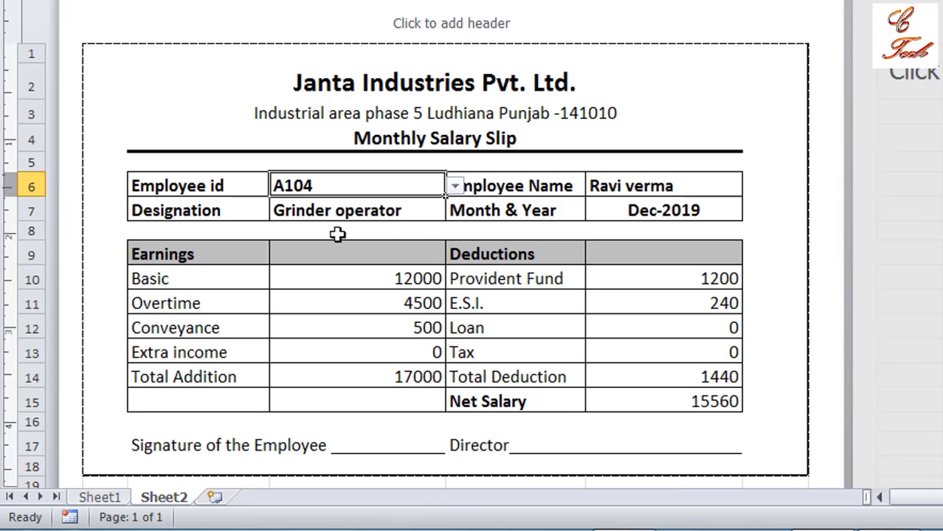
left_click(456, 187)
left_click(367, 274)
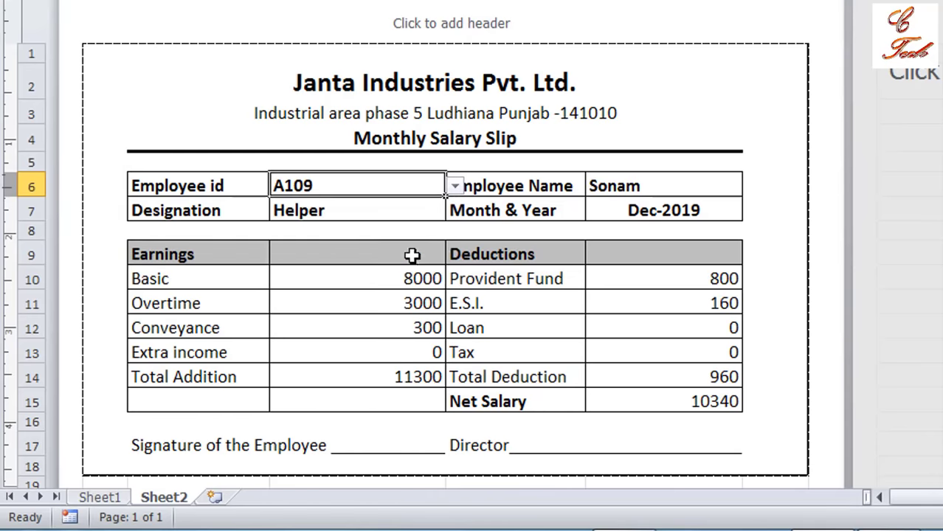
left_click(456, 186)
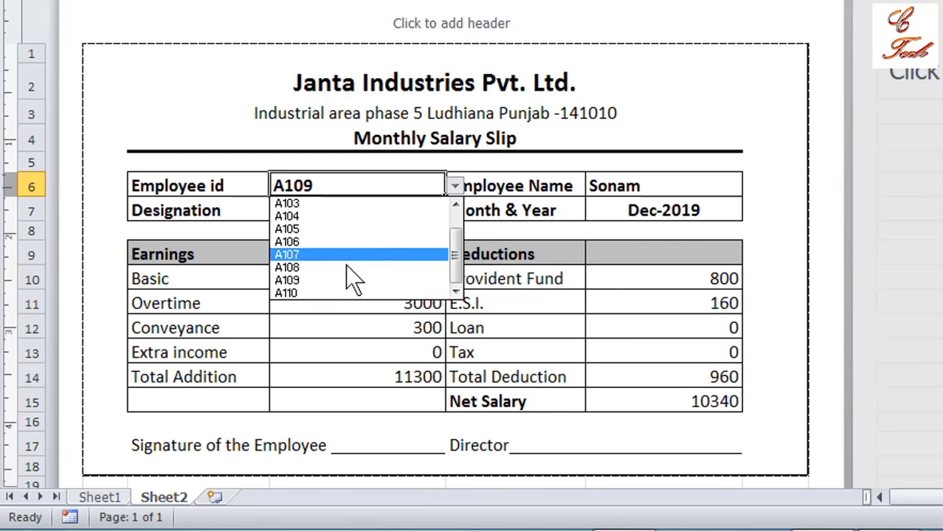
left_click(331, 278)
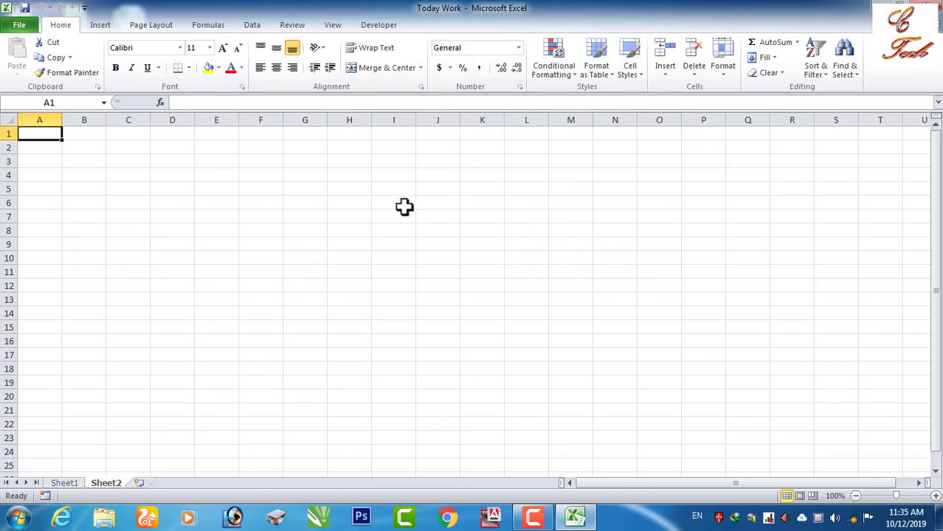
- Show Sheet2 in Page Layout view with Narrow margins
left_click(333, 25)
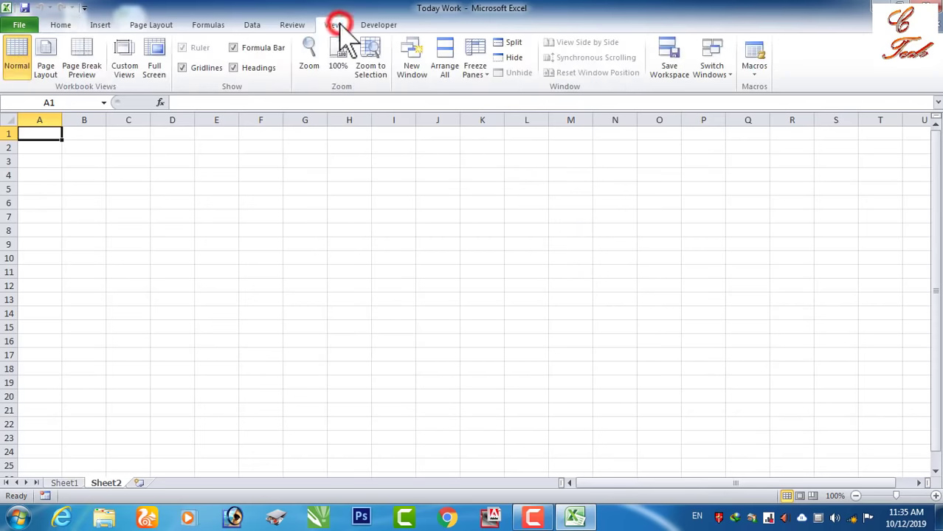
left_click(45, 71)
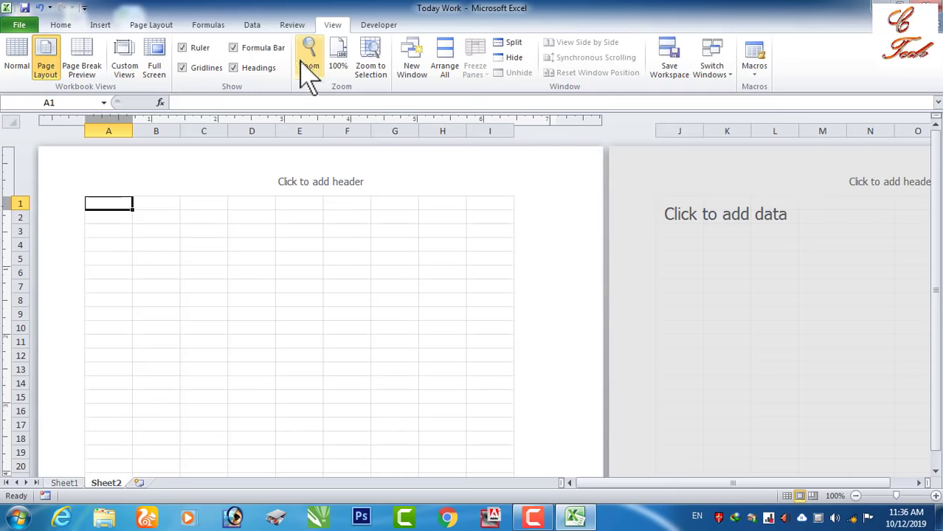
left_click(157, 26)
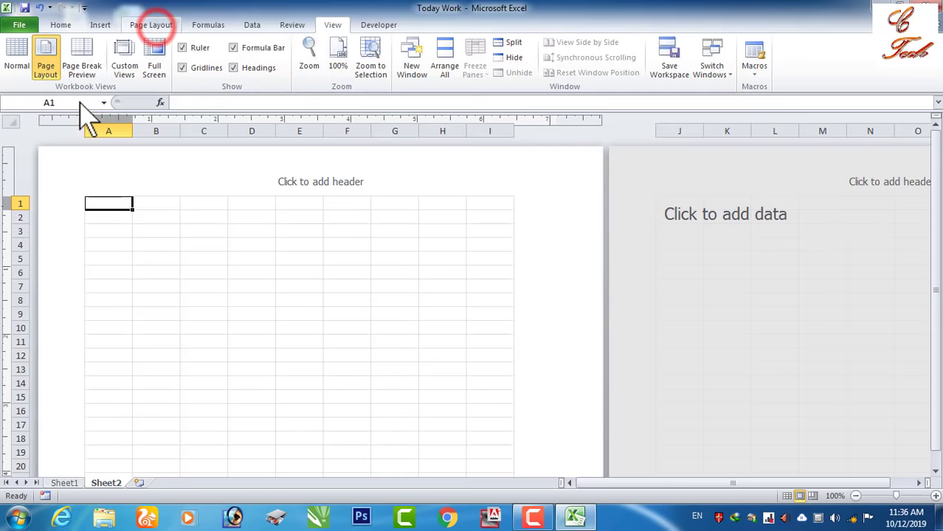
left_click(148, 28)
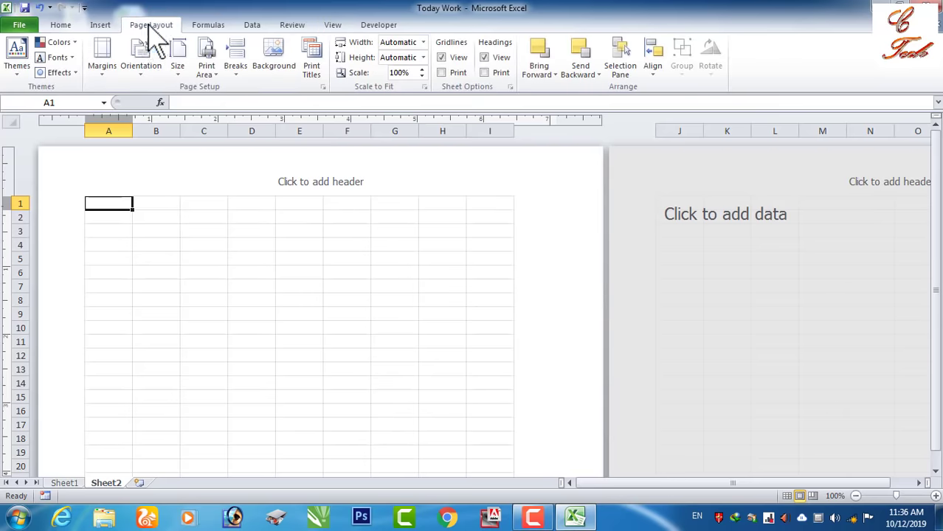
left_click(104, 74)
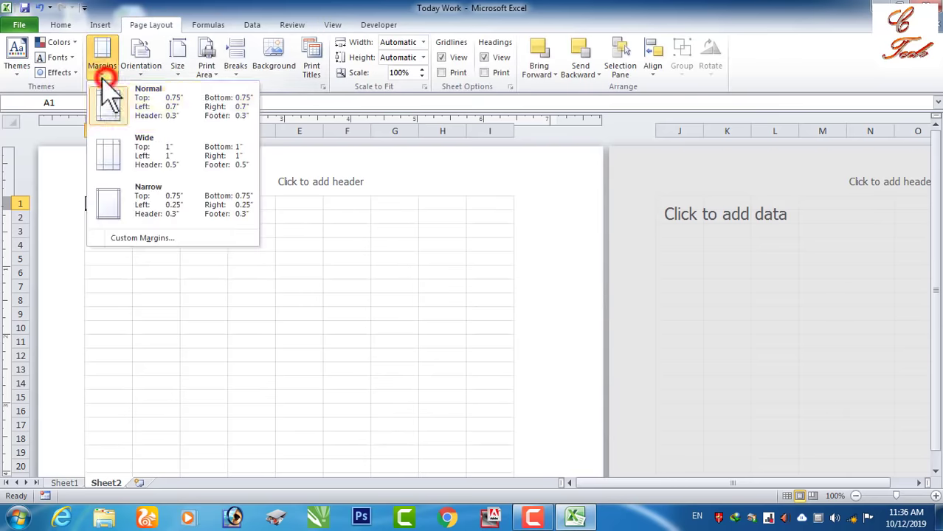
left_click(170, 210)
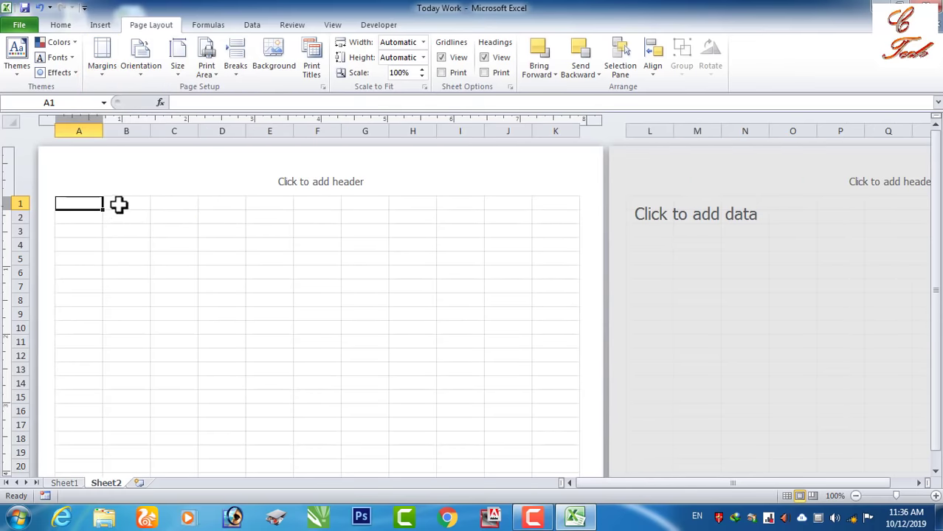
- Make column A slim and widen columns C, D and E
mouse_move(102, 131)
left_mouse_down()
mouse_move(70, 131)
mouse_move(285, 133)
left_mouse_up()
mouse_move(332, 133)
left_mouse_down()
mouse_move(402, 132)
mouse_move(386, 133)
left_mouse_up()
left_click_drag(434, 133, 493, 132)
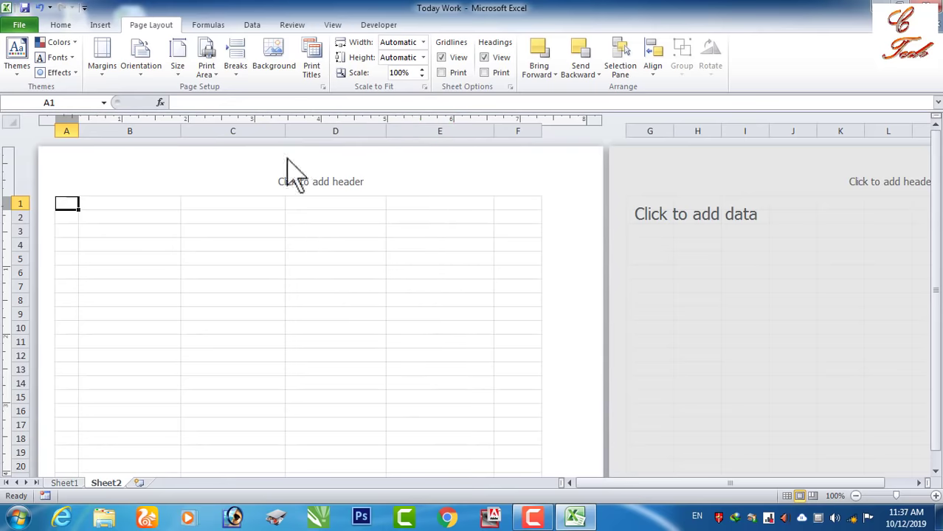
left_click_drag(285, 132, 299, 132)
left_click(143, 233)
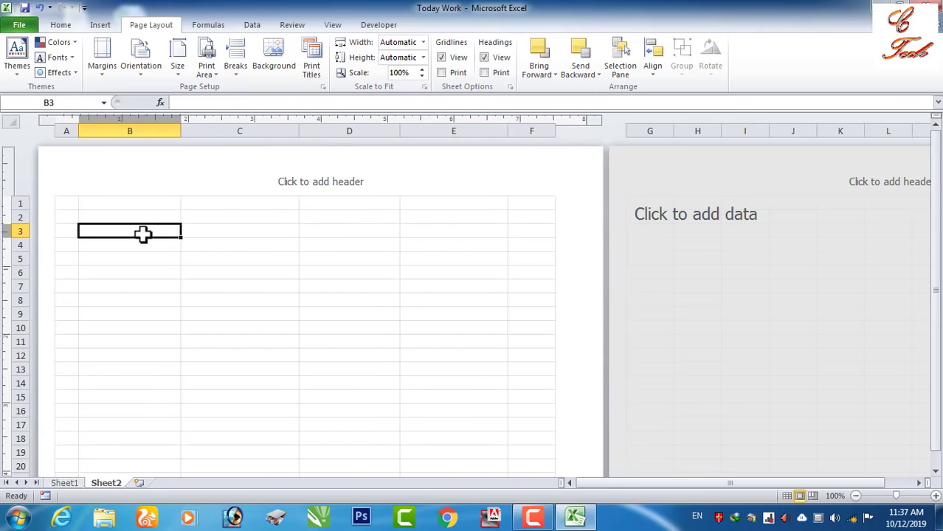
left_click(228, 234)
left_click(330, 234)
- Merge and centre cells B2:E2 for the company title
left_click(452, 242)
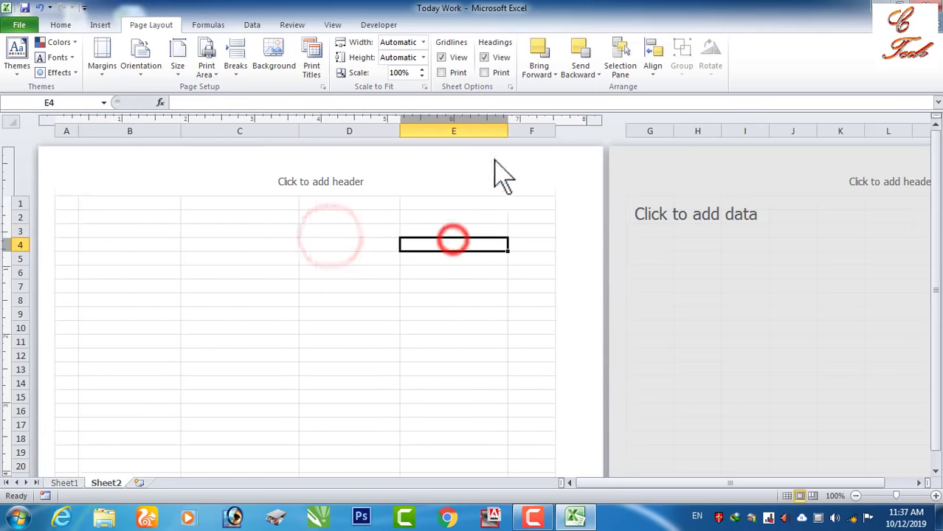
left_click_drag(84, 204, 452, 203)
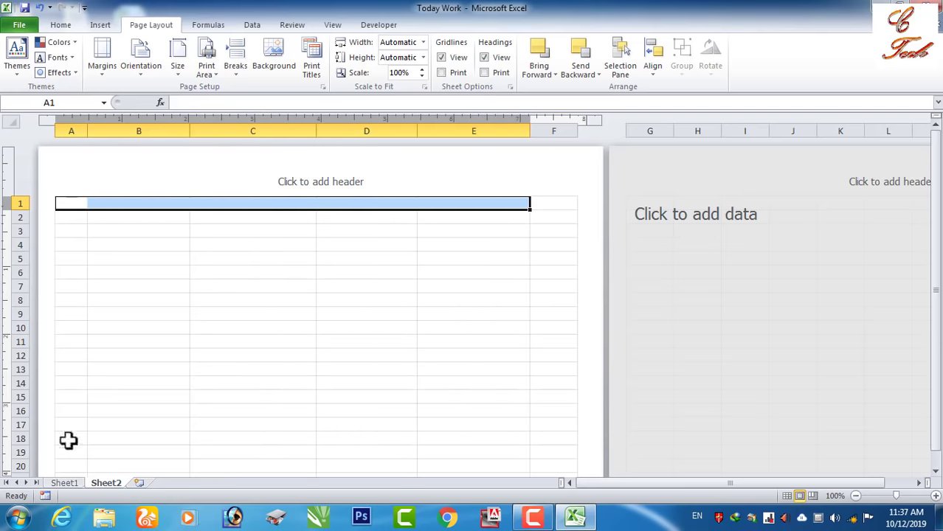
left_click_drag(136, 217, 473, 220)
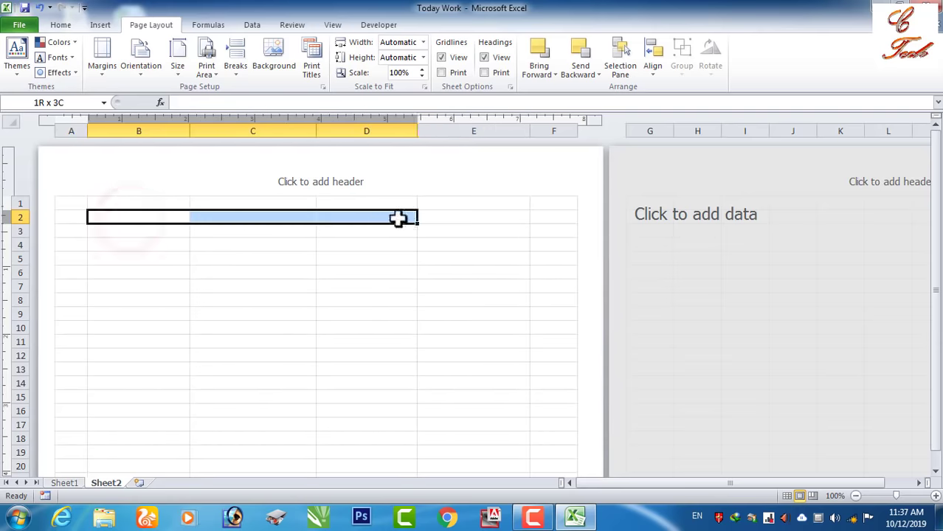
left_click(60, 25)
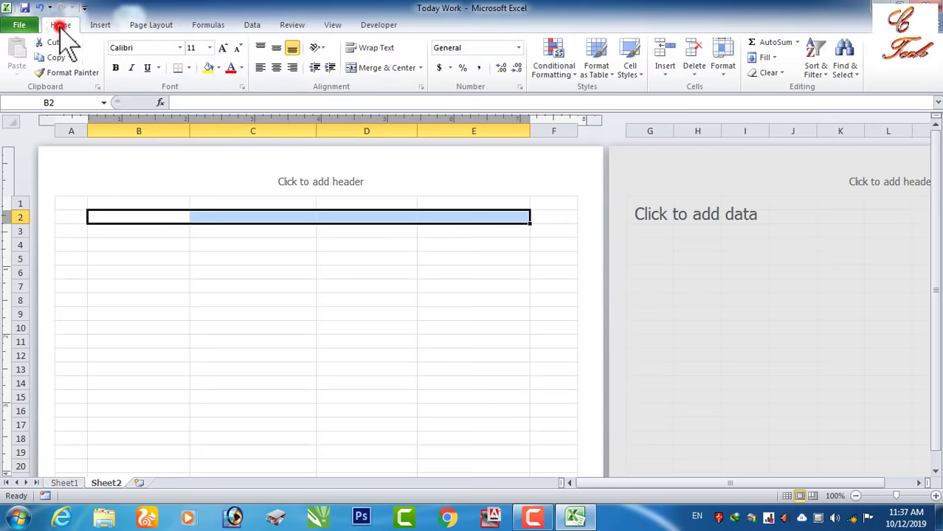
left_click(382, 68)
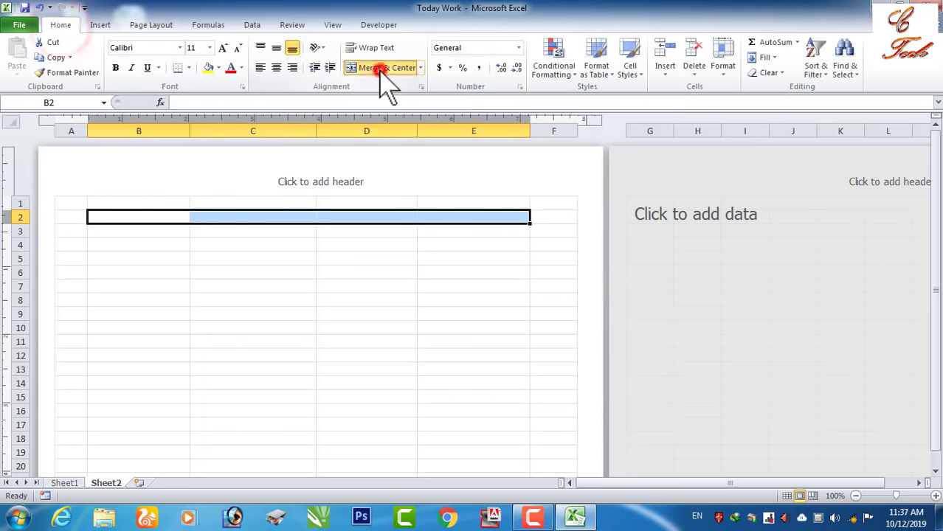
- Enter 'Janta Industries Pvt. Ltd.' in the merged cell and make it bold, size 22
double_click(234, 217)
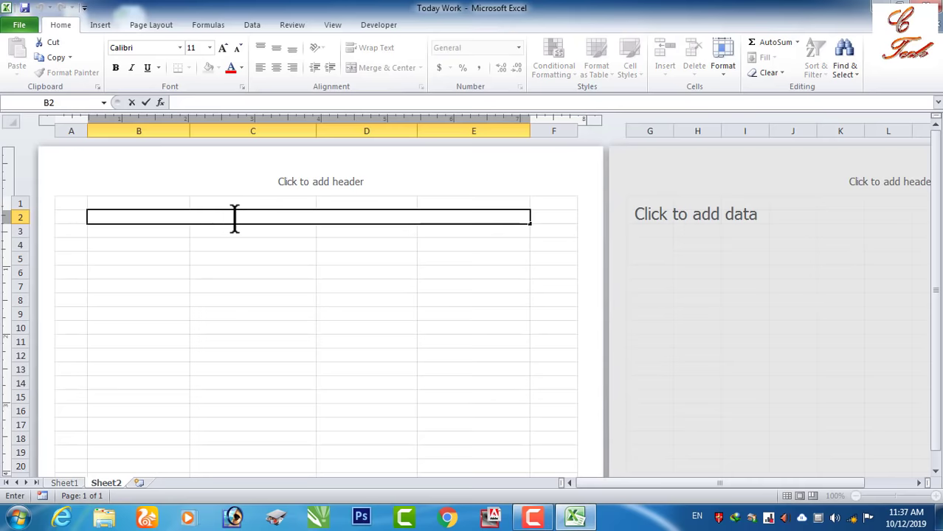
type("Janta Industries Pvt. Ltd.")
left_click(232, 231)
left_click(247, 218)
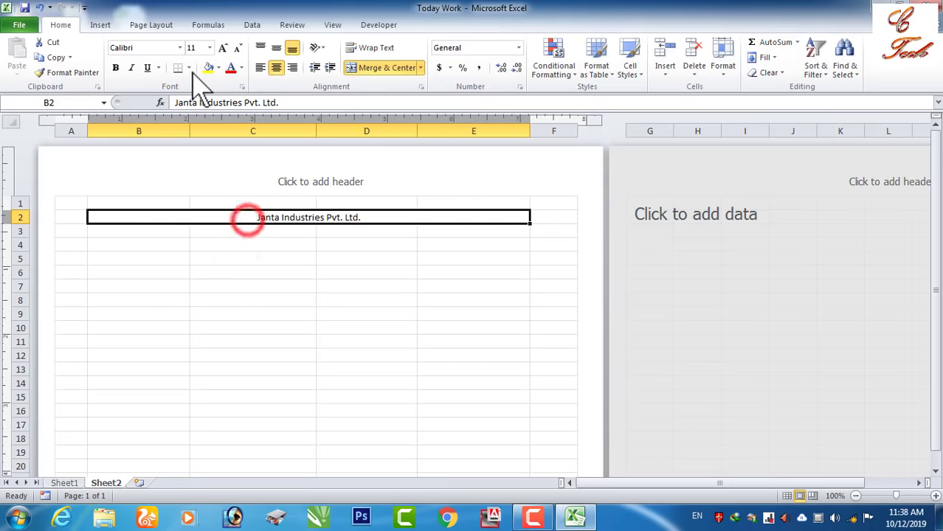
left_click(222, 48)
left_click(222, 48)
left_click(222, 48)
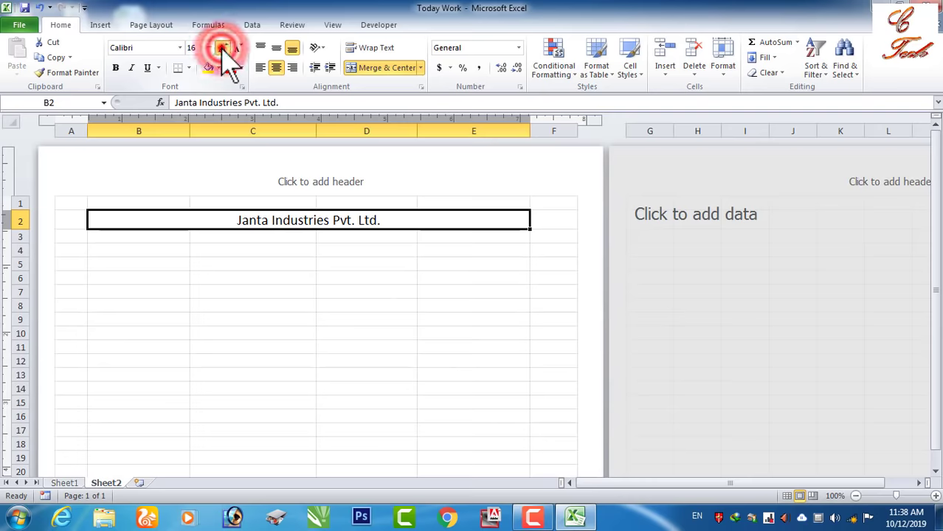
left_click(222, 48)
left_click(222, 48)
left_click(222, 48)
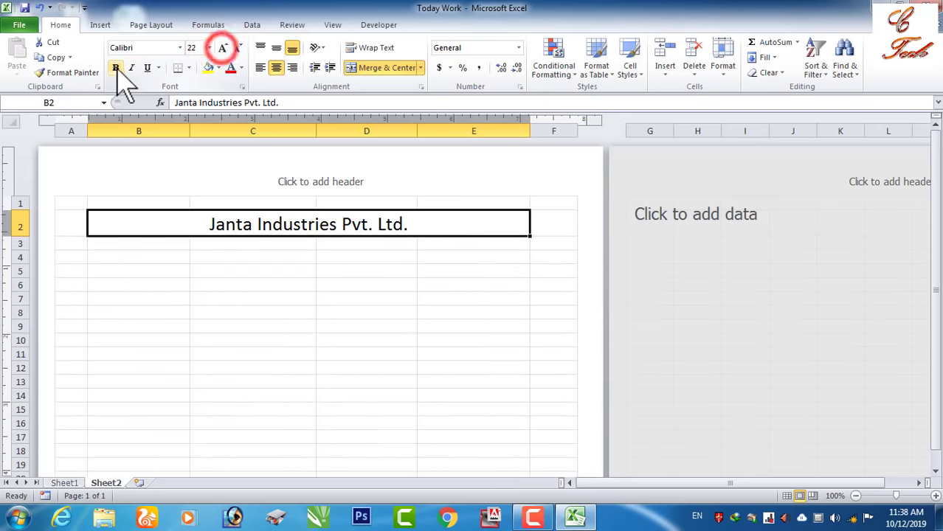
left_click(115, 67)
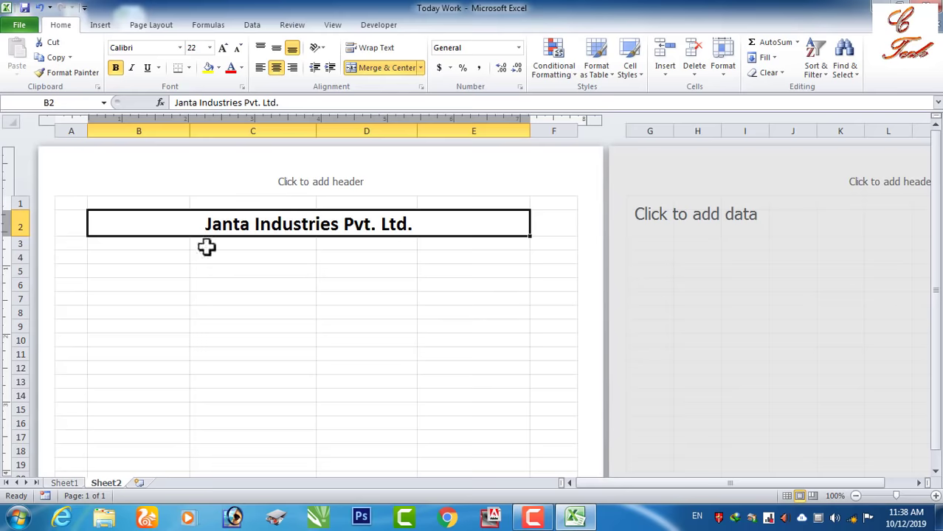
- Merge B3:E3, enter the company address there and enlarge it to size 14
left_click_drag(132, 246, 483, 246)
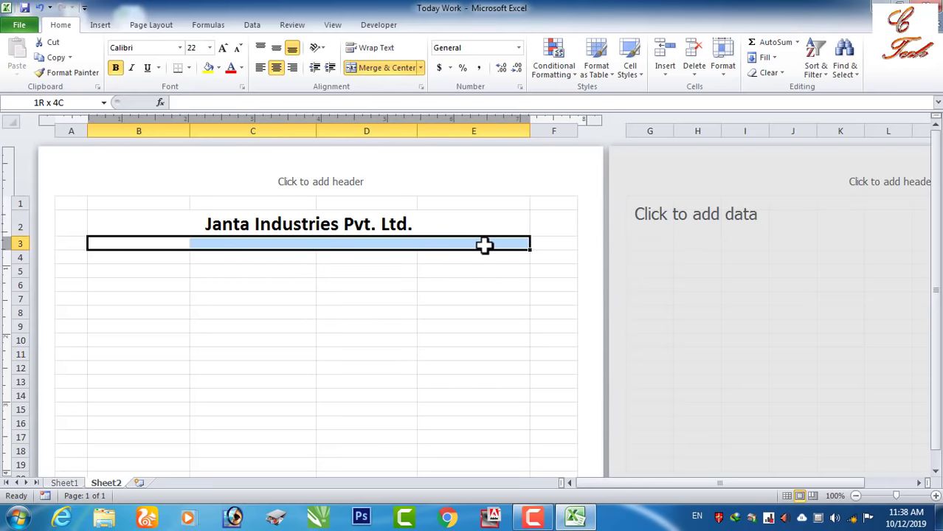
left_click(361, 69)
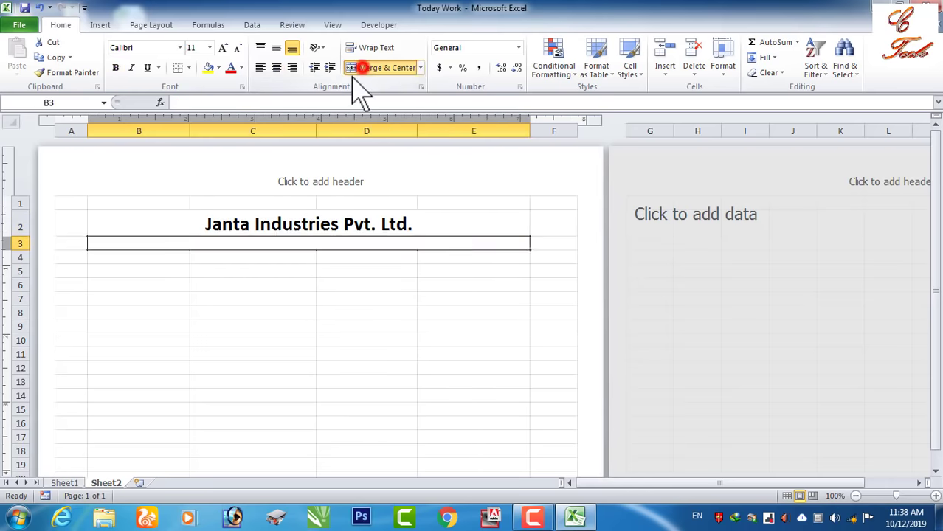
double_click(280, 241)
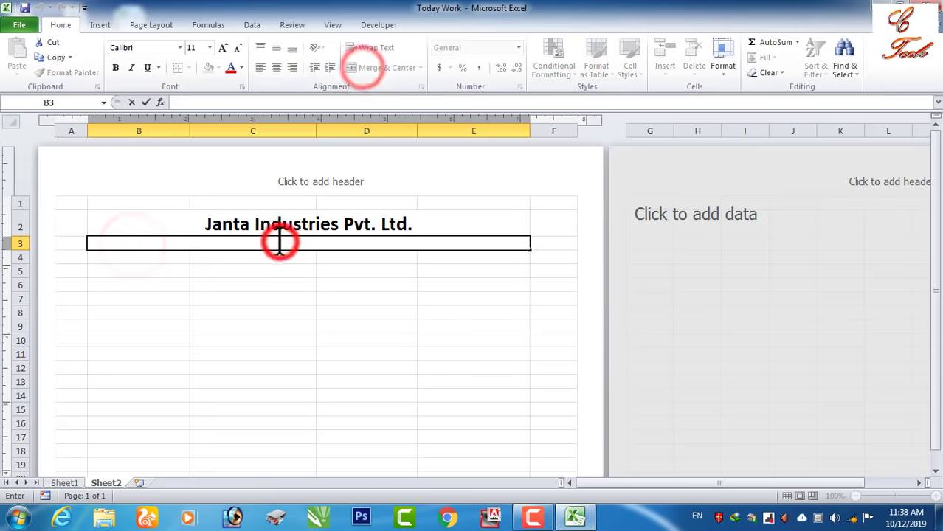
type("Industrial area ph")
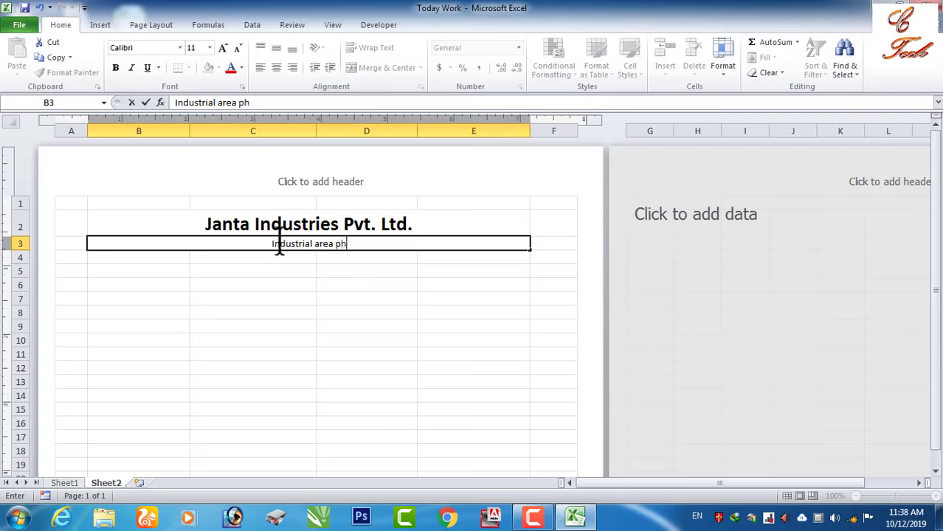
type("unjab -")
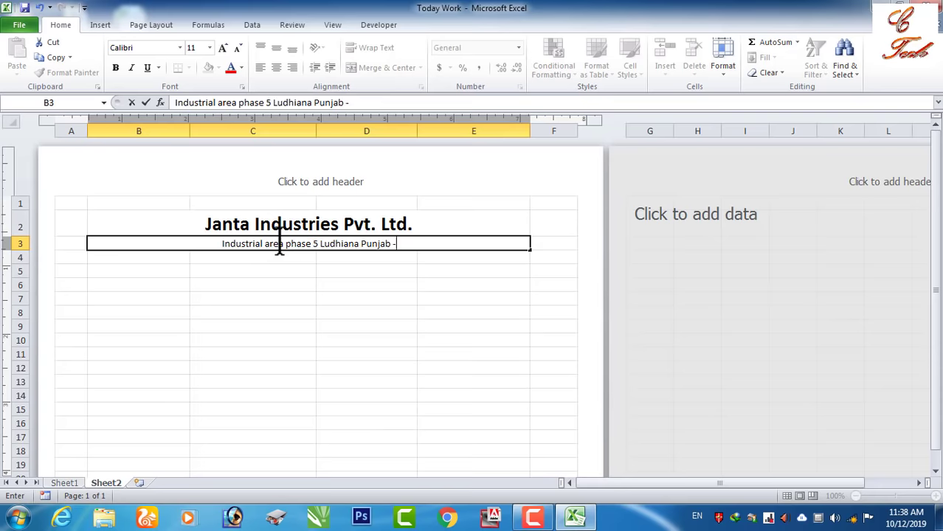
type("141010")
left_click(269, 257)
left_click(273, 243)
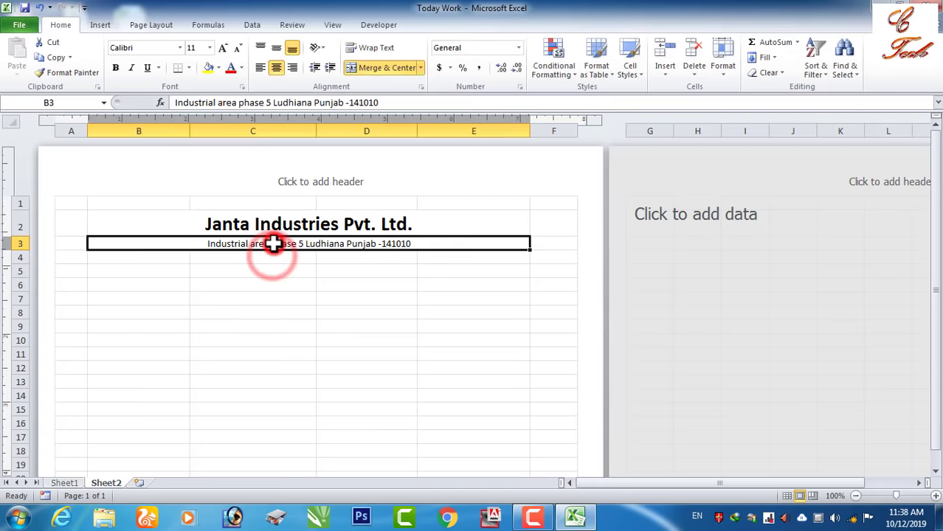
left_click(223, 48)
left_click(223, 47)
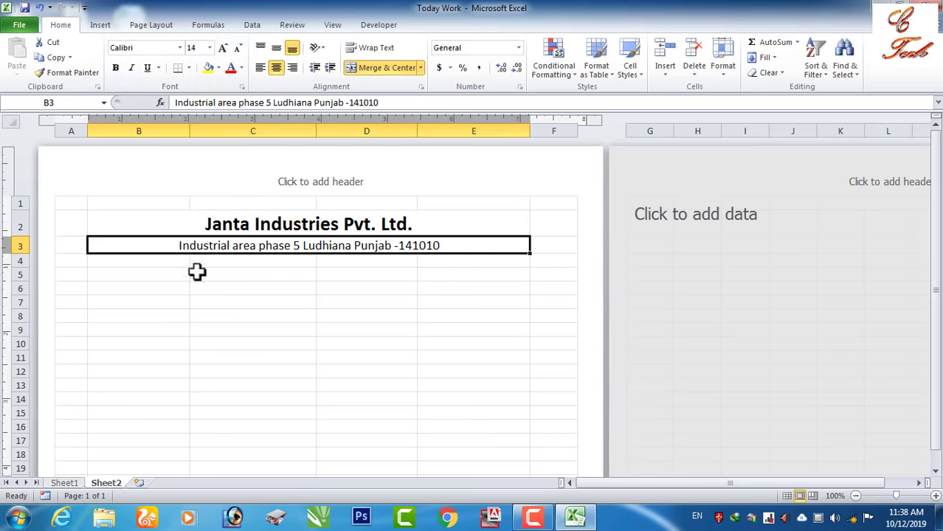
- Merge and centre B4:E4 with a bold, size-16 'Monthly Salary Slip' title
left_click_drag(136, 264, 480, 263)
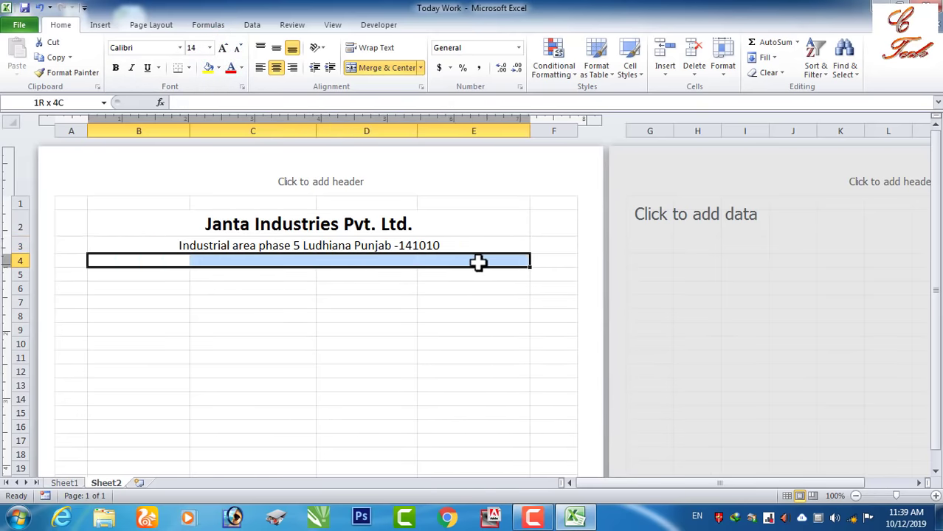
left_click(373, 68)
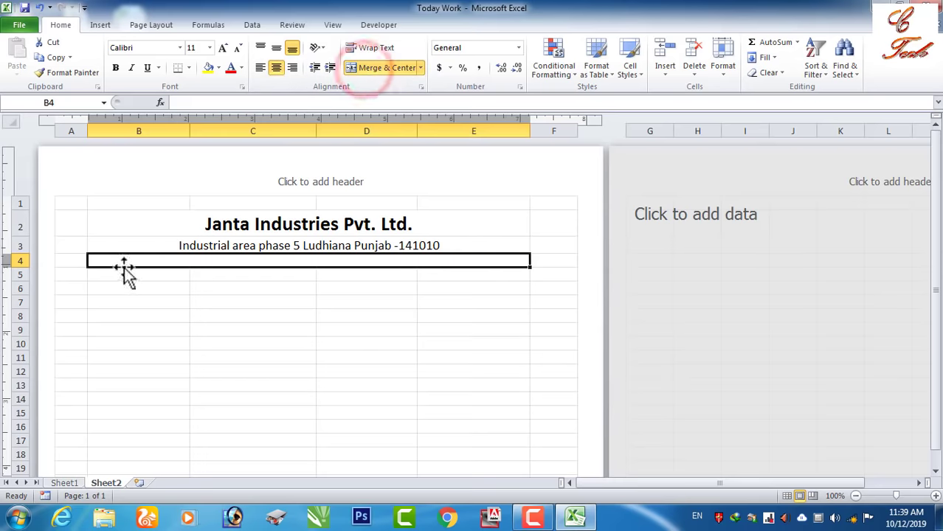
double_click(228, 263)
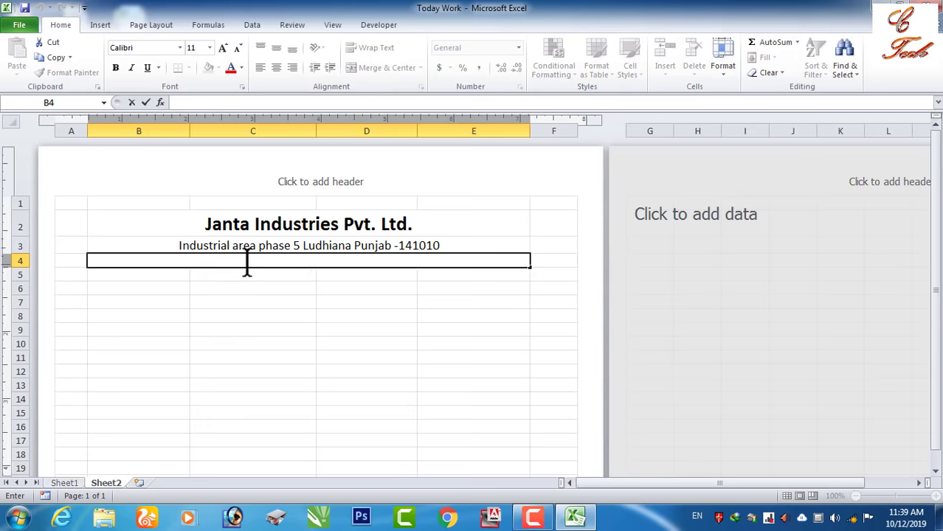
left_click(247, 260)
type("Monthly Salary Slip")
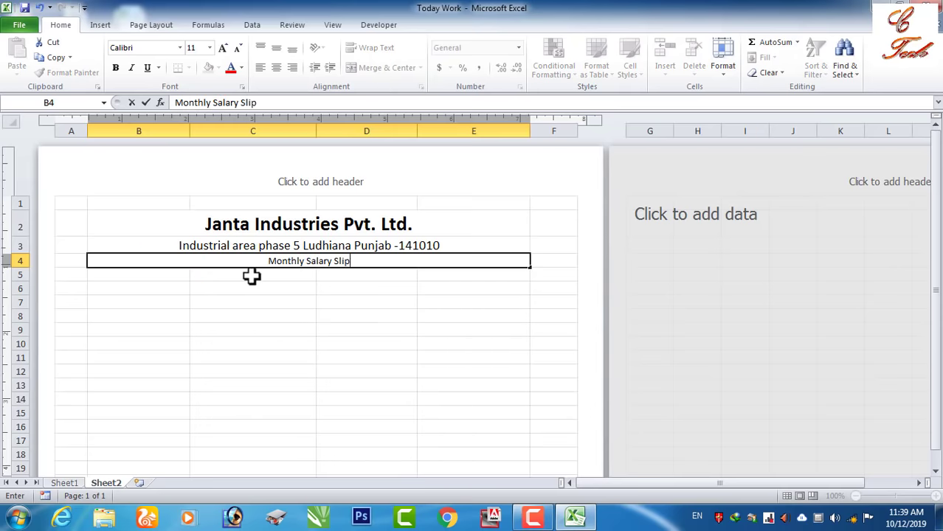
left_click(252, 275)
left_click(259, 261)
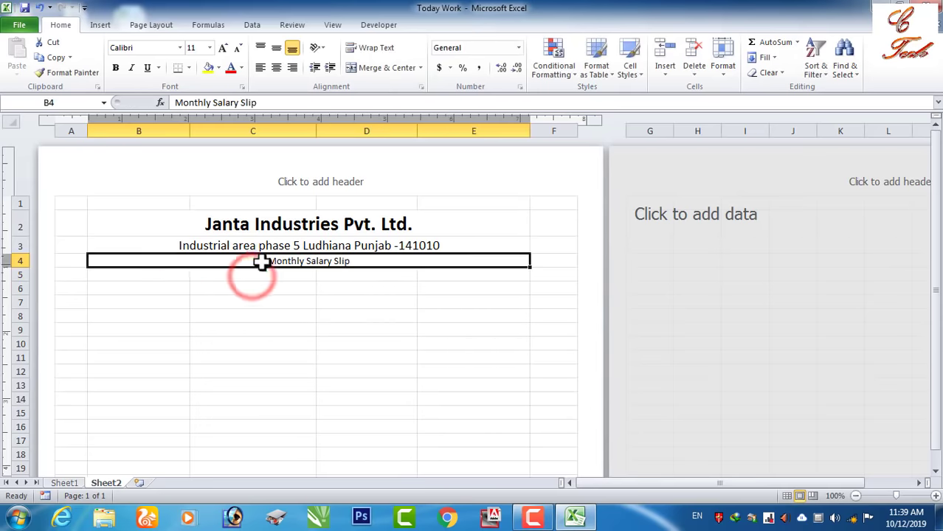
left_click(115, 67)
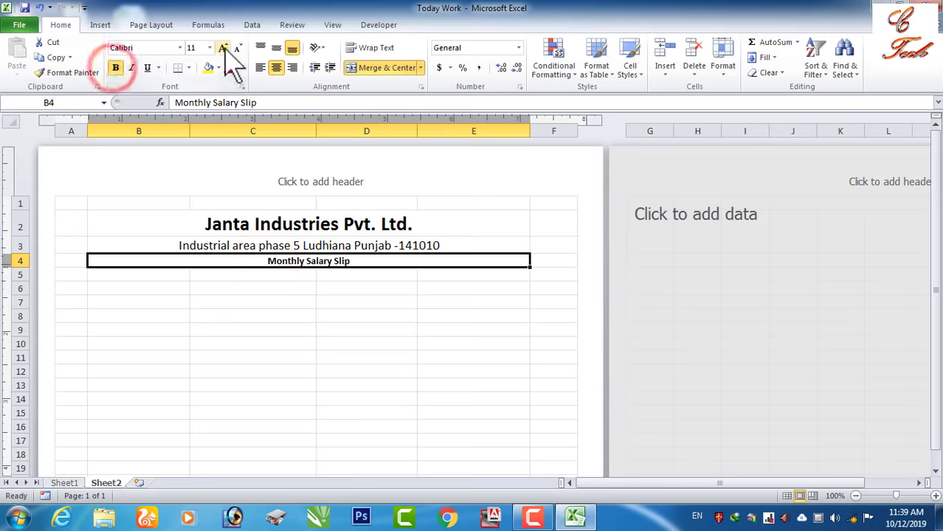
left_click(222, 48)
left_click(222, 48)
left_click(223, 48)
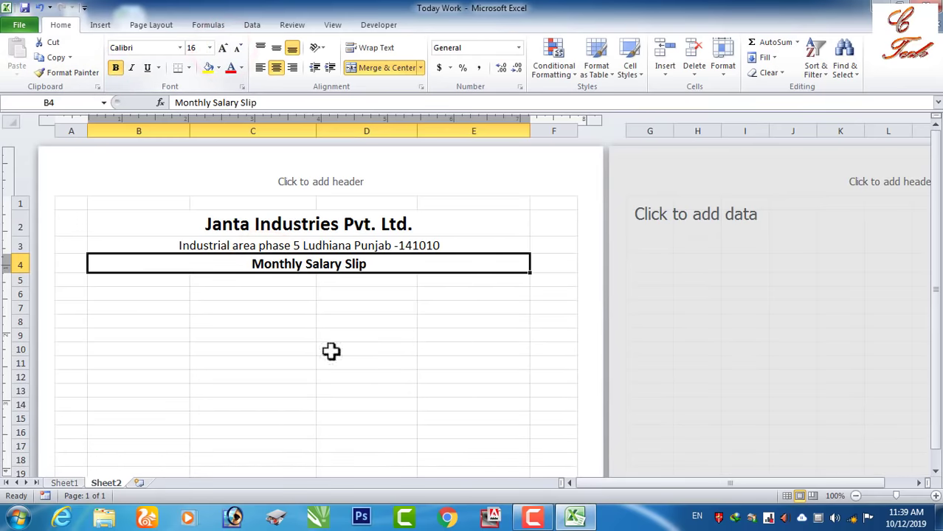
left_click_drag(196, 279, 116, 281)
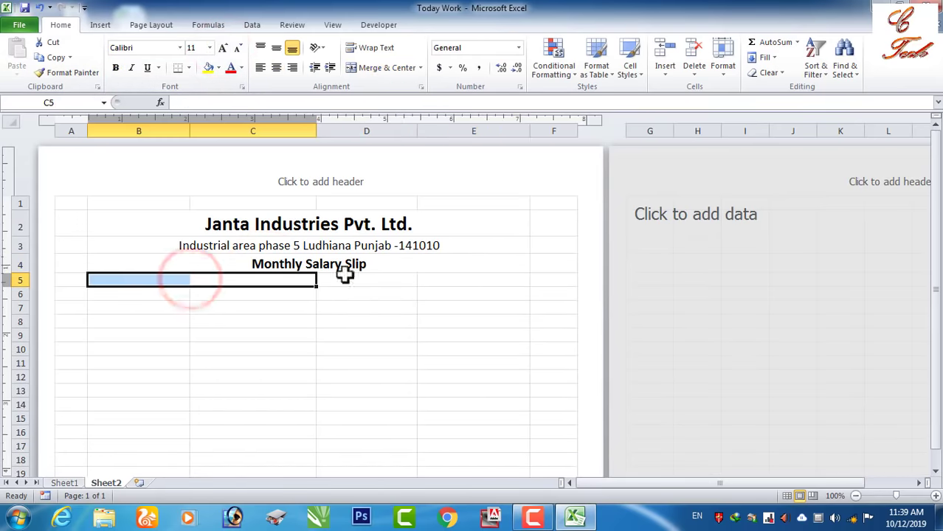
left_click(514, 267)
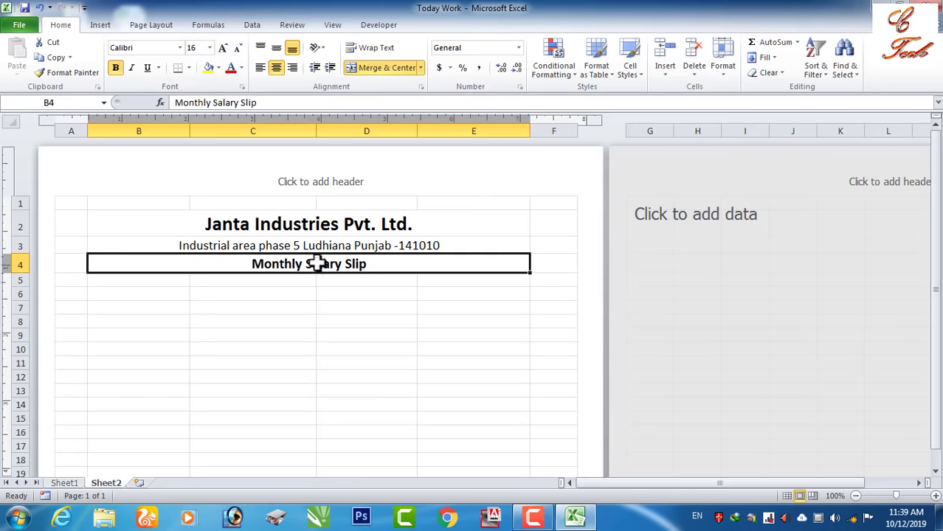
- Add a bottom border under B4:E4, then redraw it in the thickest line style
left_click(189, 69)
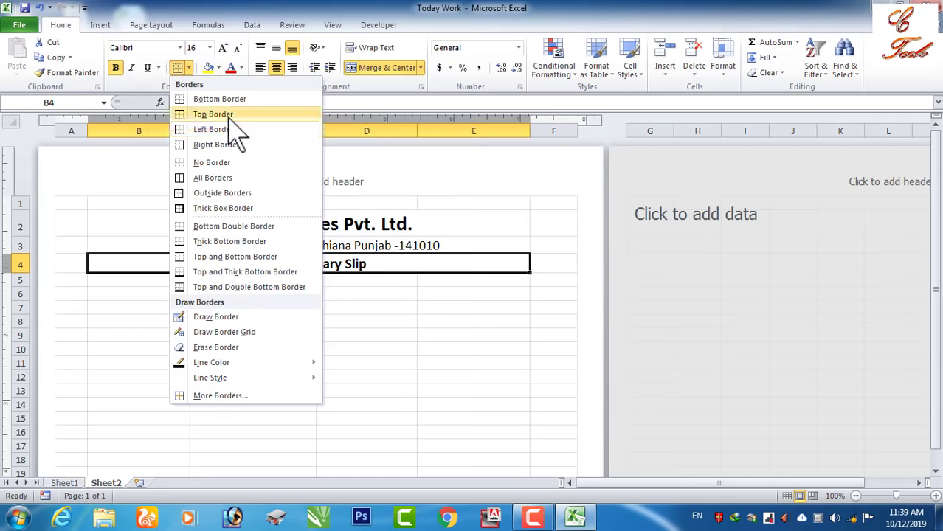
left_click(211, 100)
left_click(267, 314)
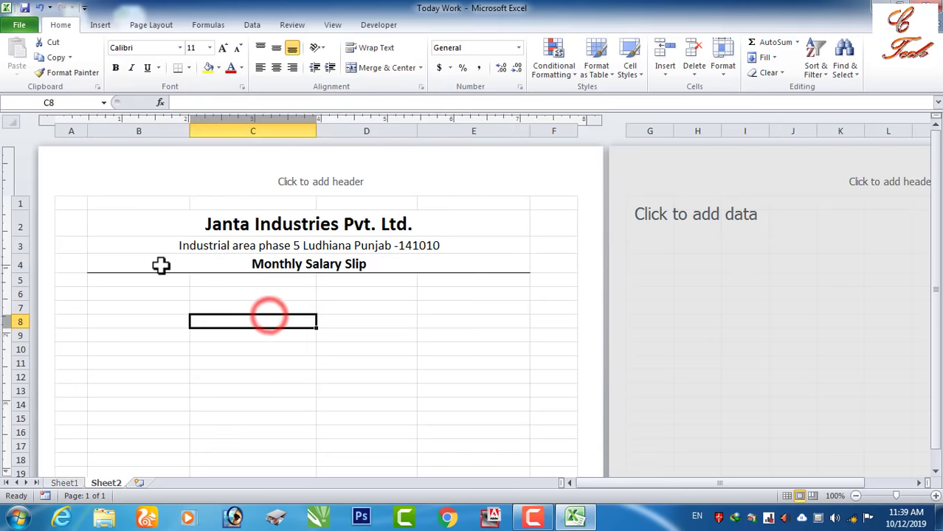
left_click(202, 266)
left_click(188, 66)
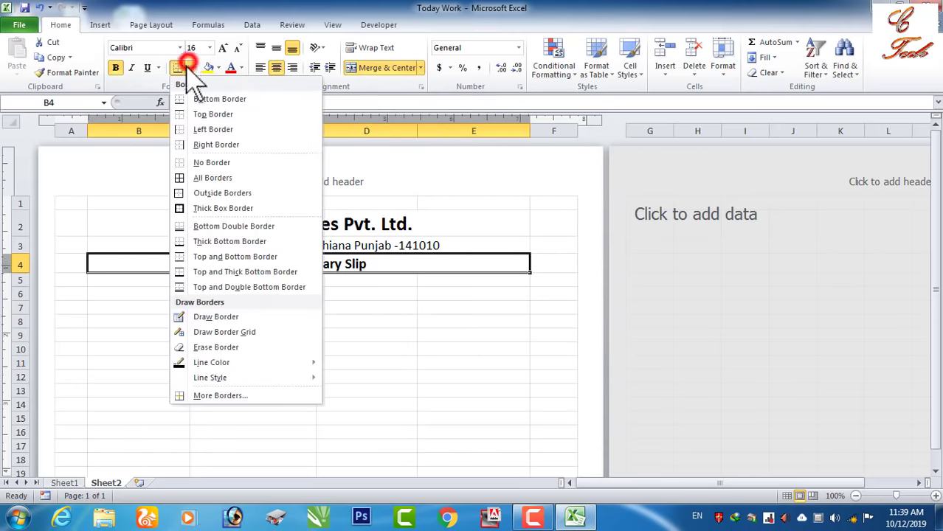
mouse_move(235, 368)
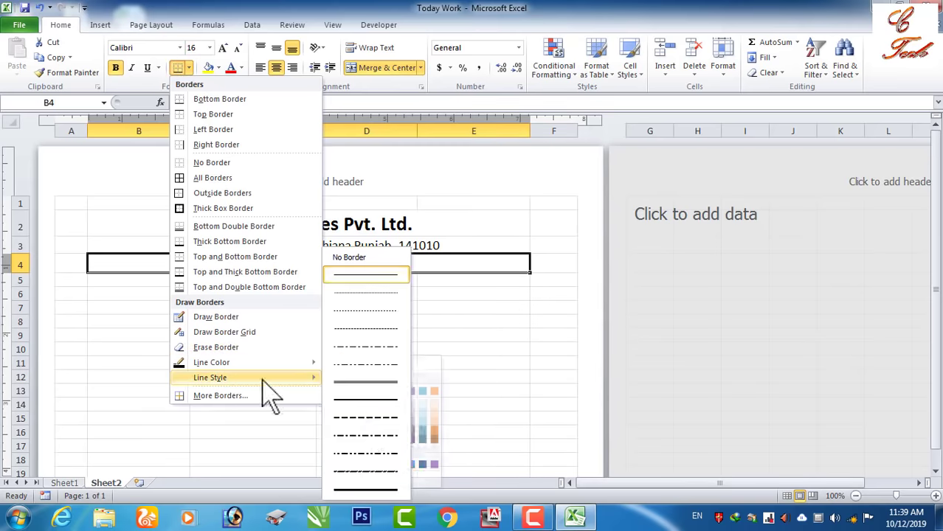
left_click(365, 488)
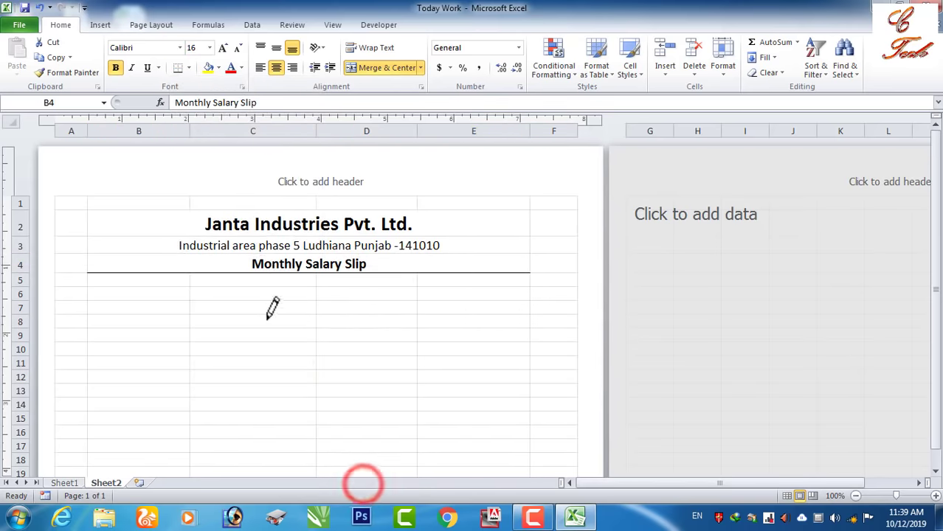
left_click(221, 302)
left_click(430, 267)
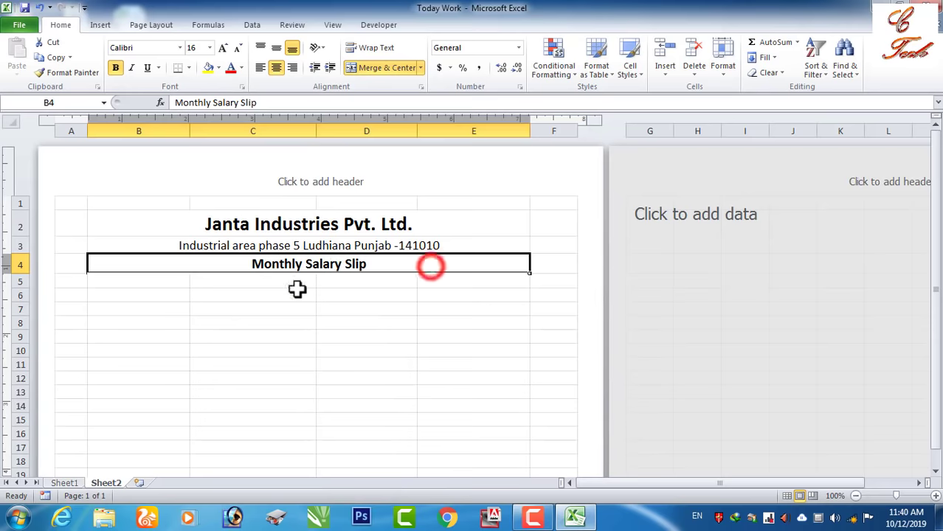
left_click(296, 293)
left_click(170, 296)
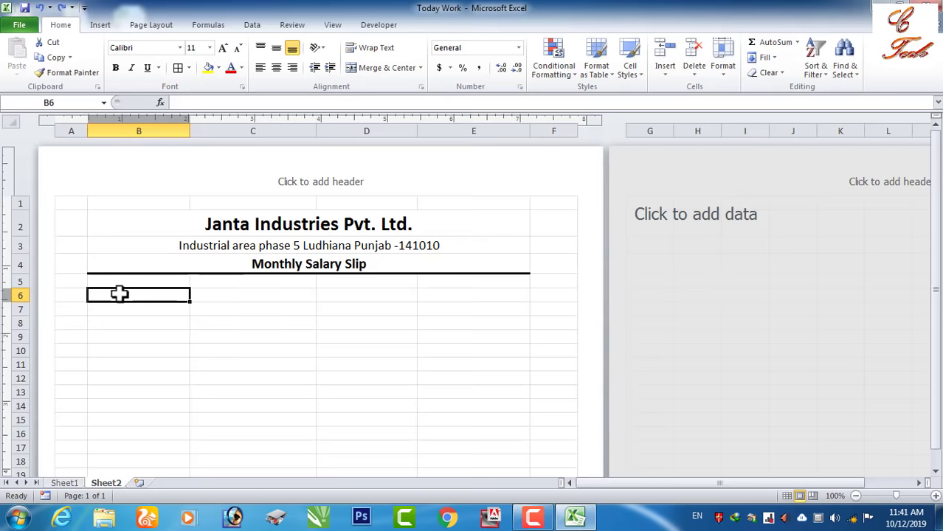
- Enter labels Employee id in B6, Employee Name in D6, Designation in B7, Month & Year in D7
type("E")
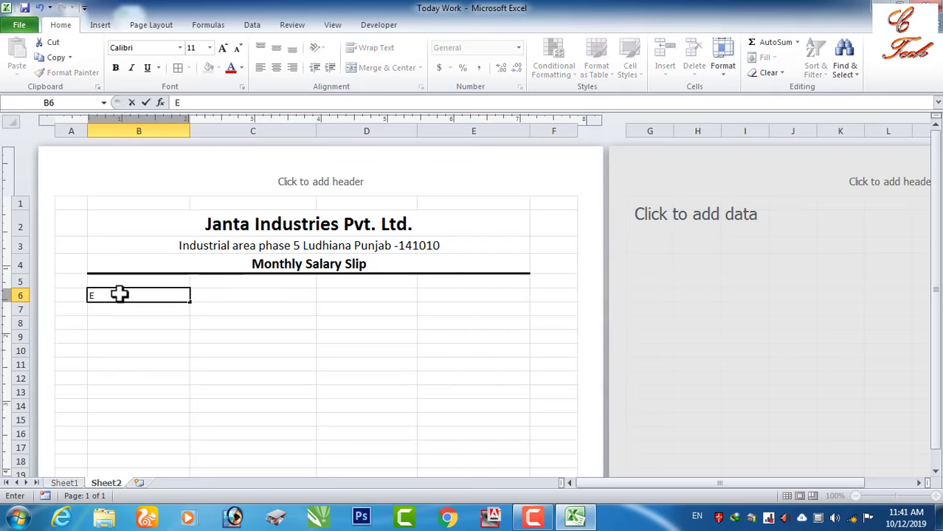
type("mployee id")
left_click(366, 296)
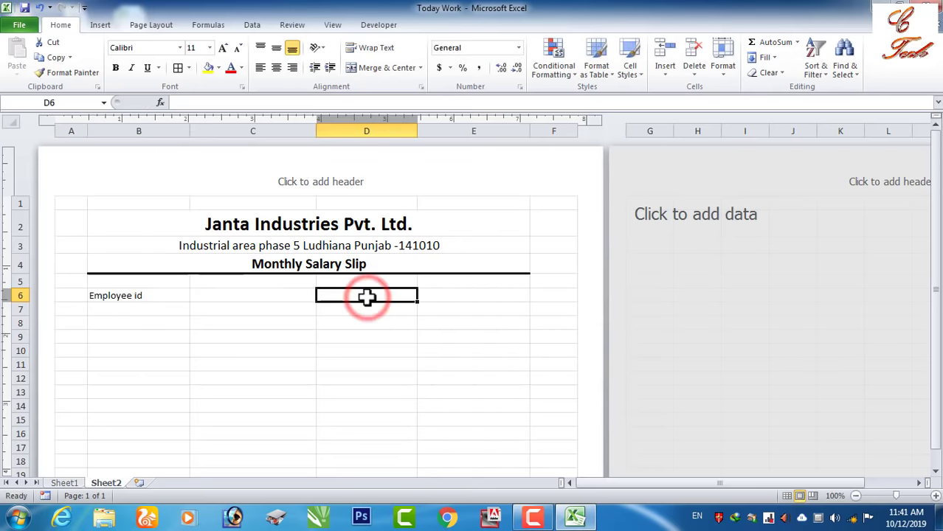
type("Employee Name")
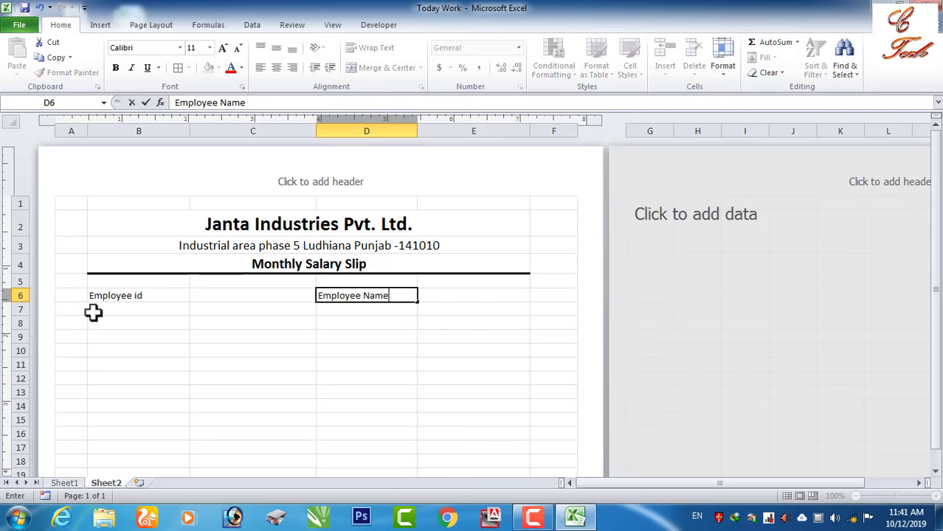
left_click(92, 311)
type("Designation")
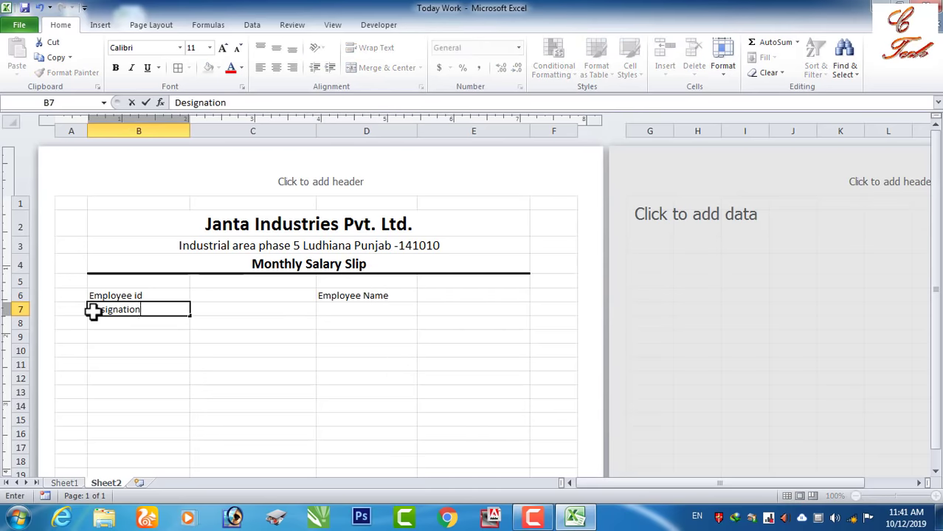
left_click(351, 312)
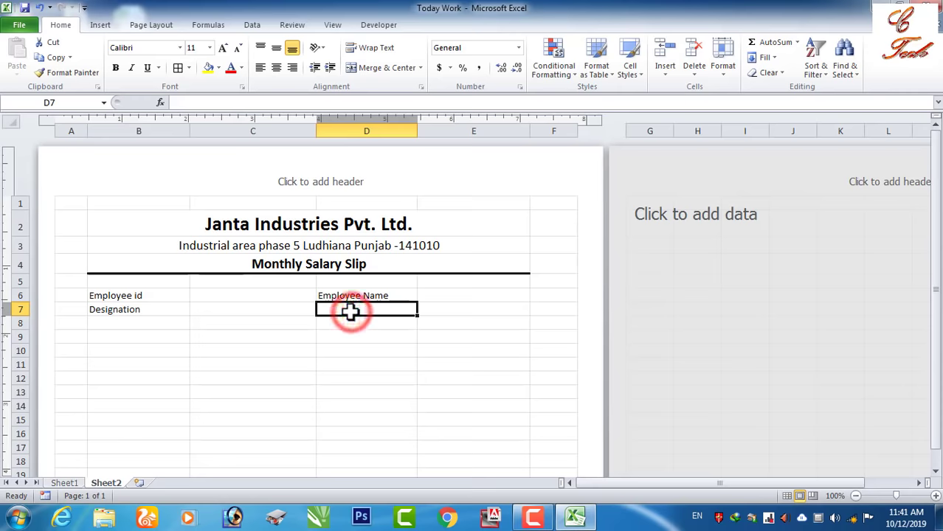
type("M")
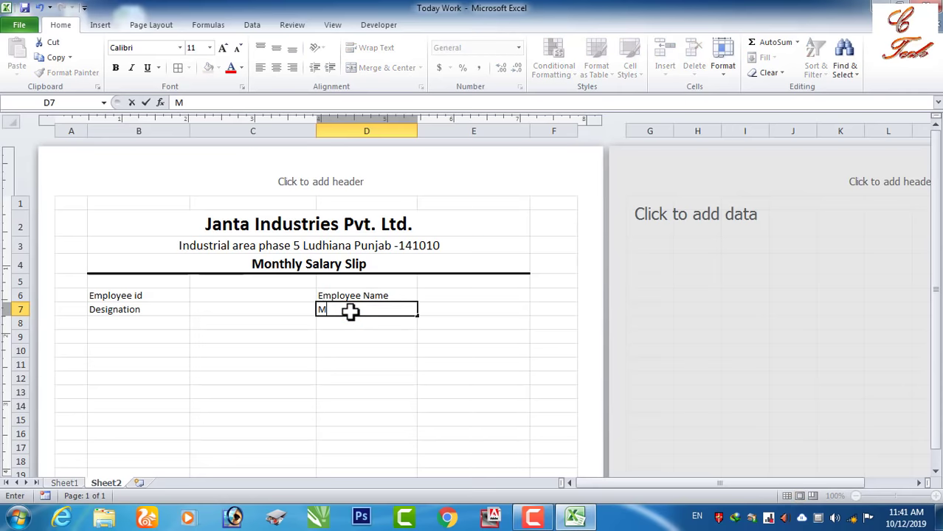
type("onth & Year")
left_click(375, 327)
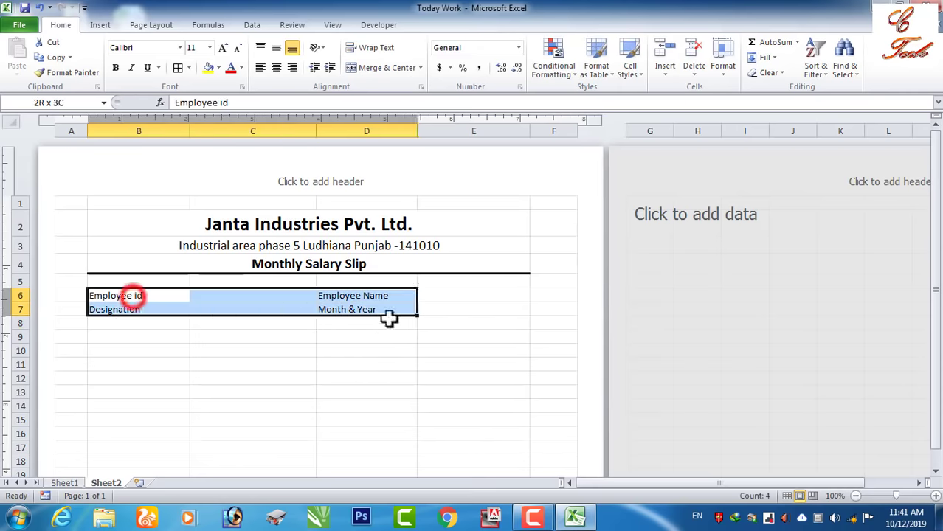
left_click_drag(133, 296, 482, 309)
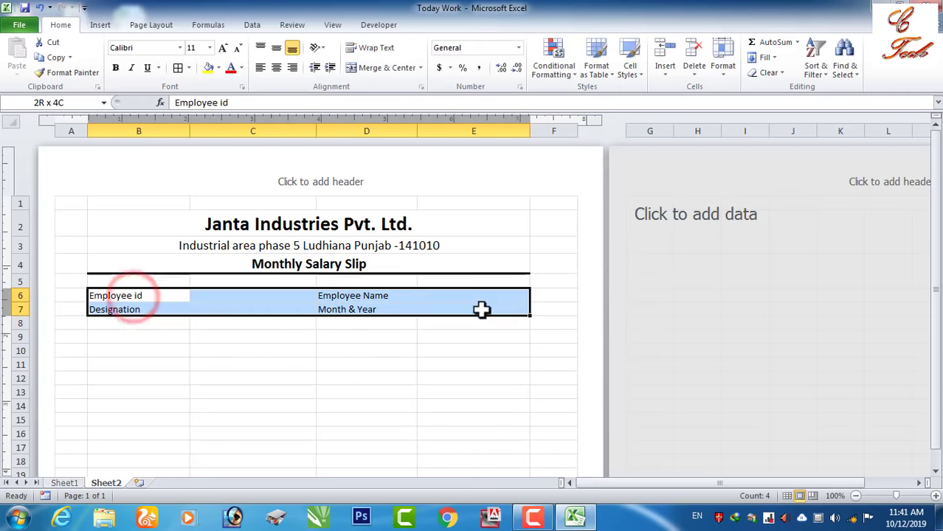
- Put all borders on B6:E7 and enlarge the four labels to 14 point
left_click(179, 69)
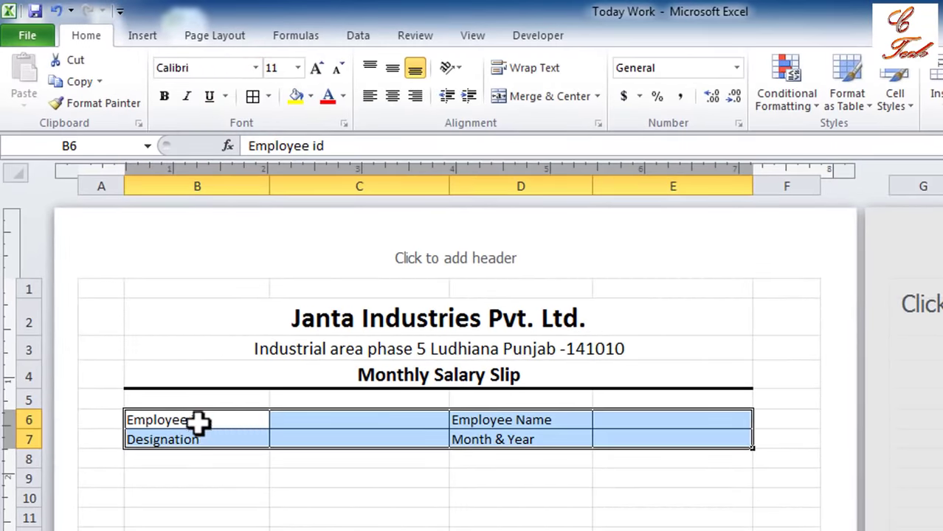
left_click(195, 420)
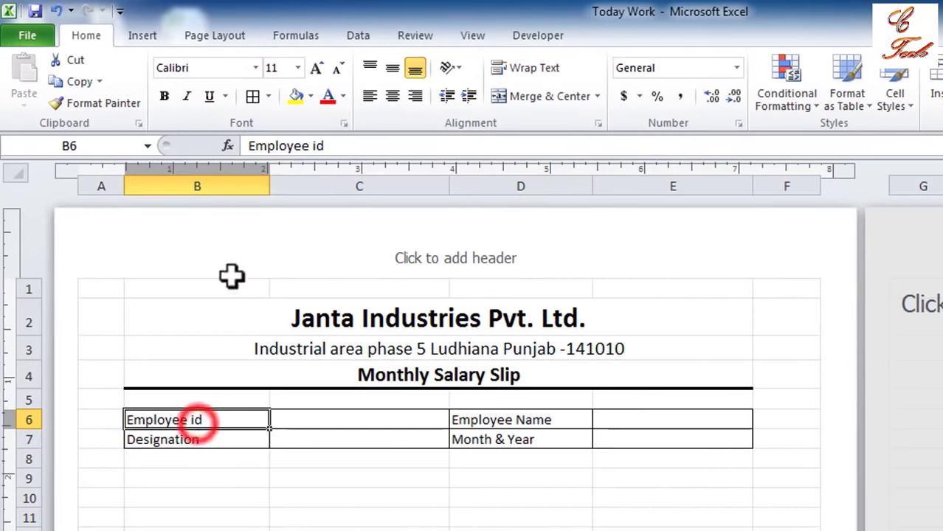
left_click(316, 68)
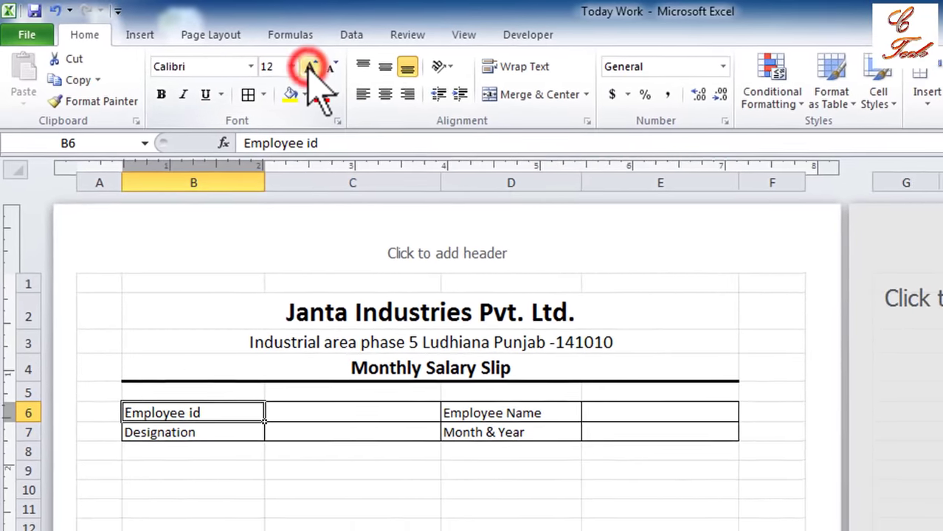
left_click(316, 69)
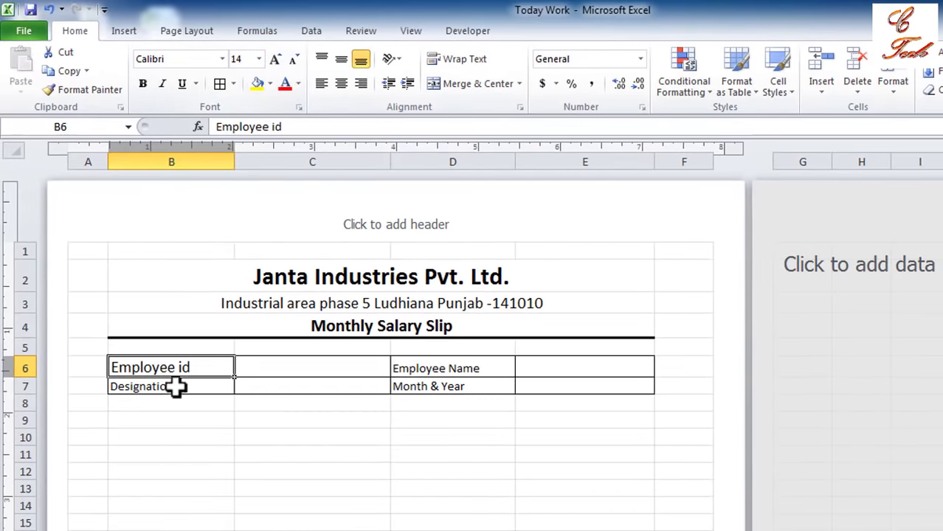
left_click(178, 386)
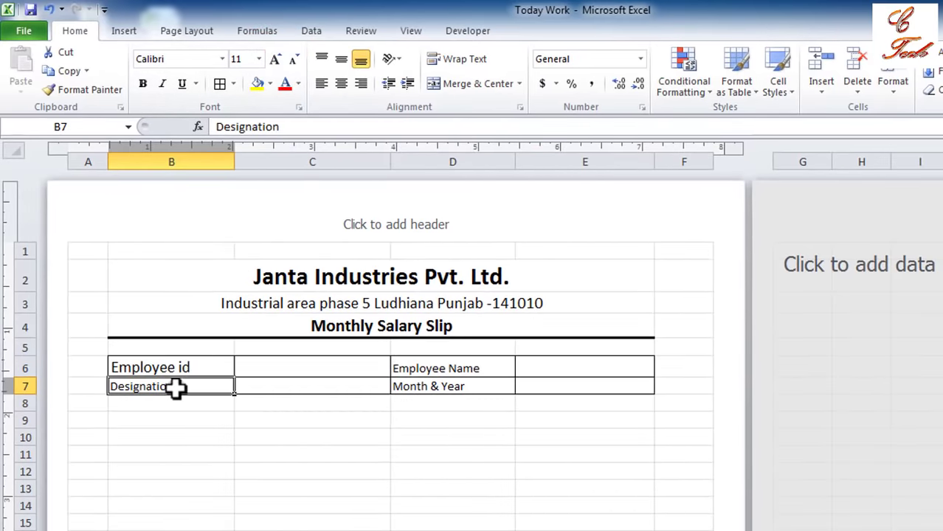
left_click(273, 59)
left_click(273, 59)
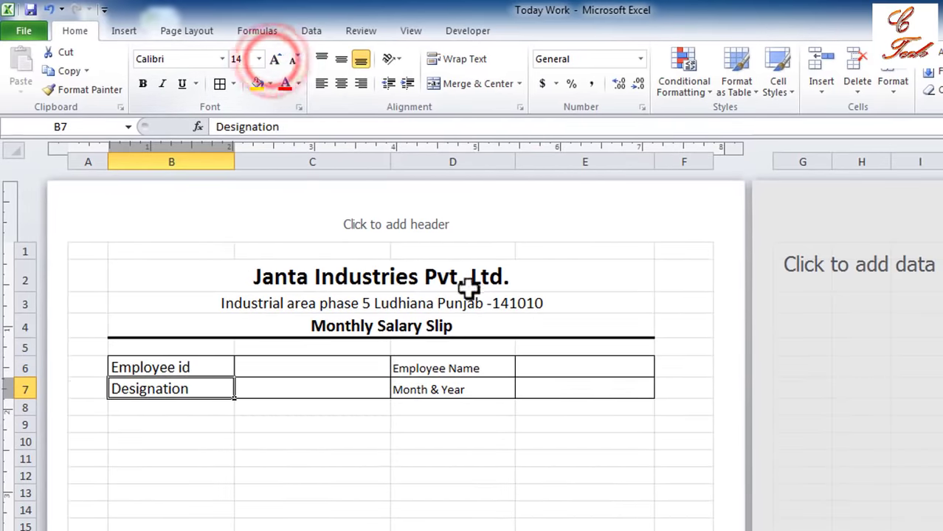
left_click(430, 369)
left_click(275, 59)
left_click(275, 59)
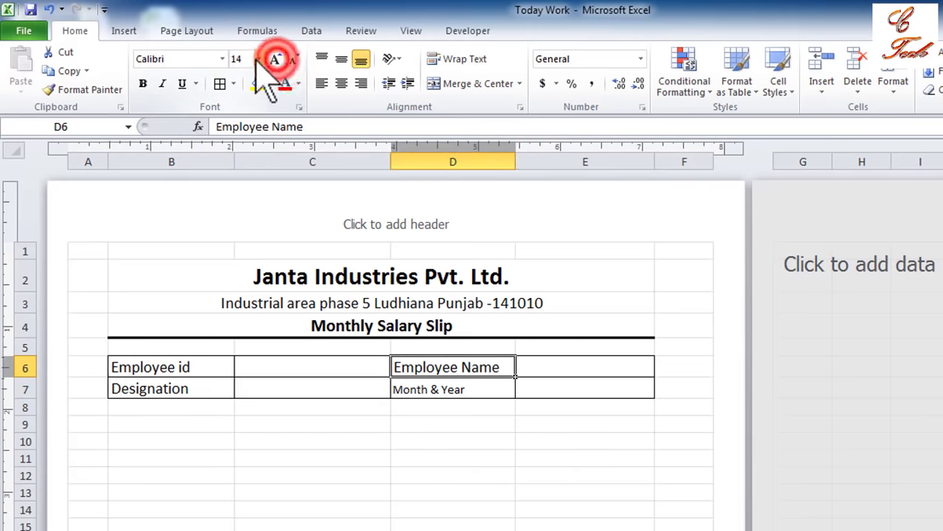
left_click(428, 389)
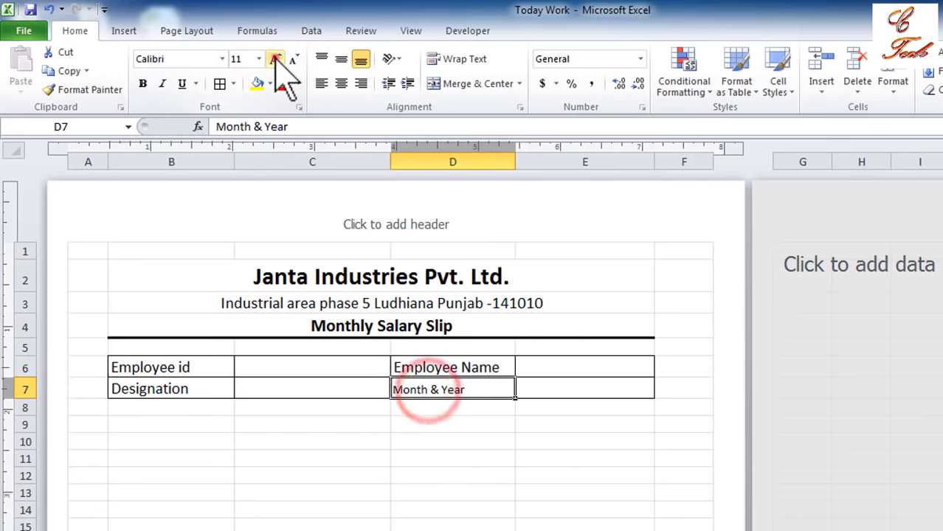
left_click(274, 59)
left_click(273, 59)
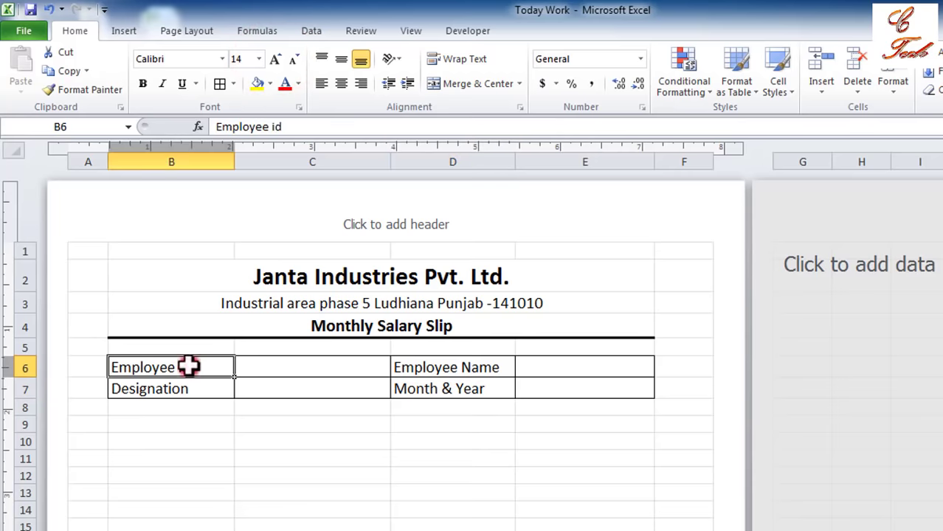
- Make the labels in B6:B7 and D6:D7 bold
left_click_drag(191, 367, 190, 387)
left_click(142, 83)
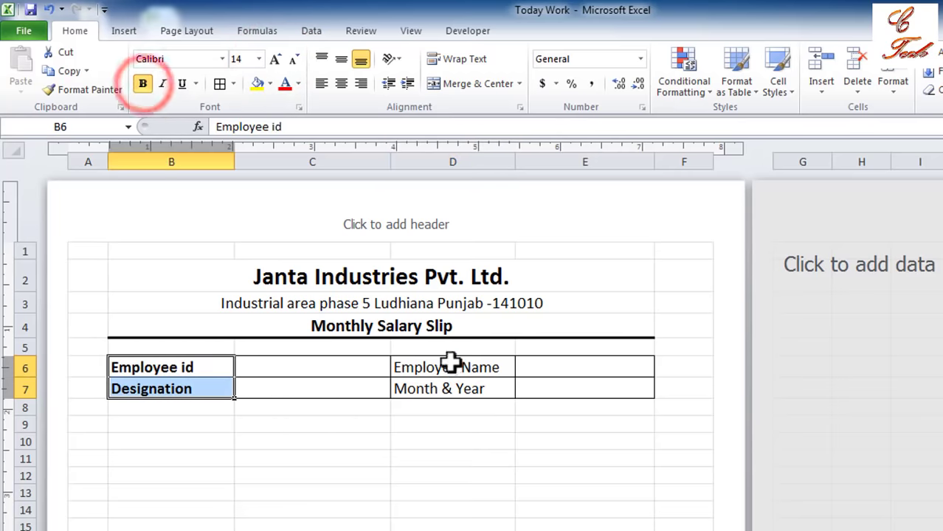
left_click_drag(448, 369, 449, 389)
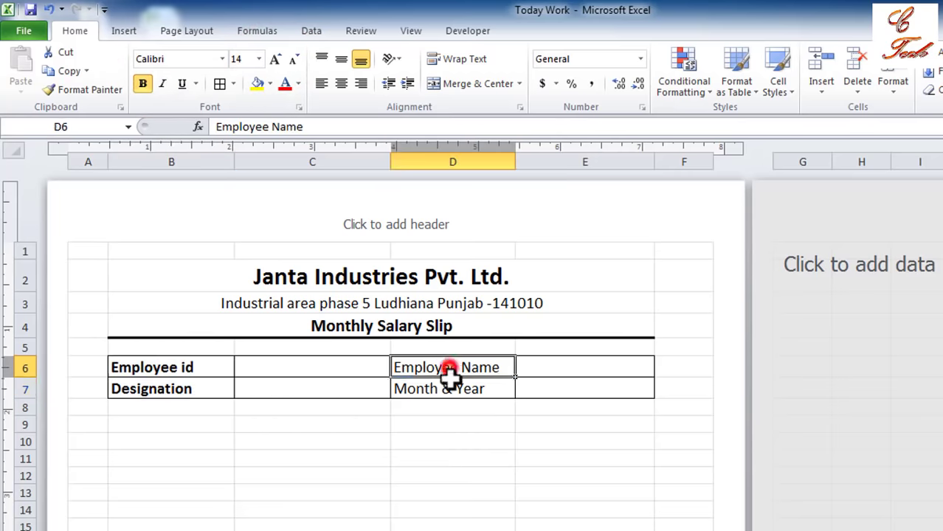
left_click(143, 83)
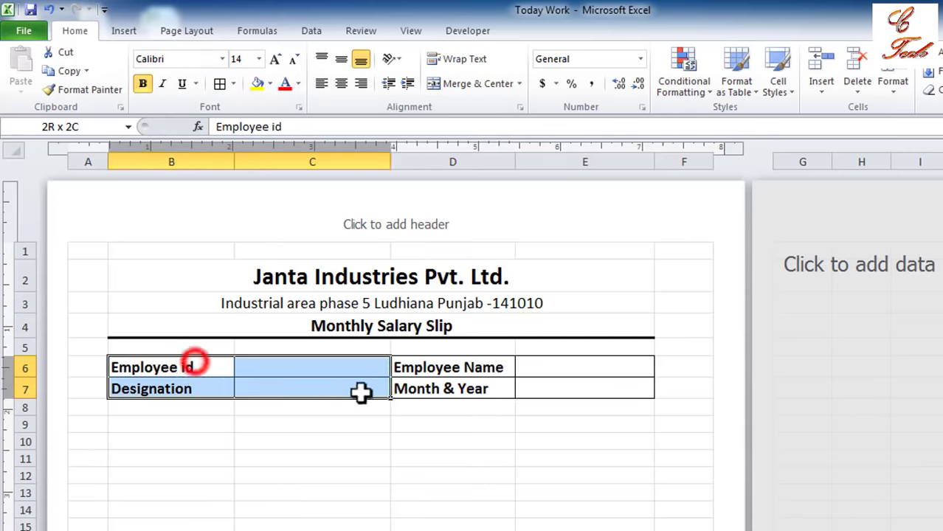
left_click_drag(196, 360, 552, 389)
left_click(144, 84)
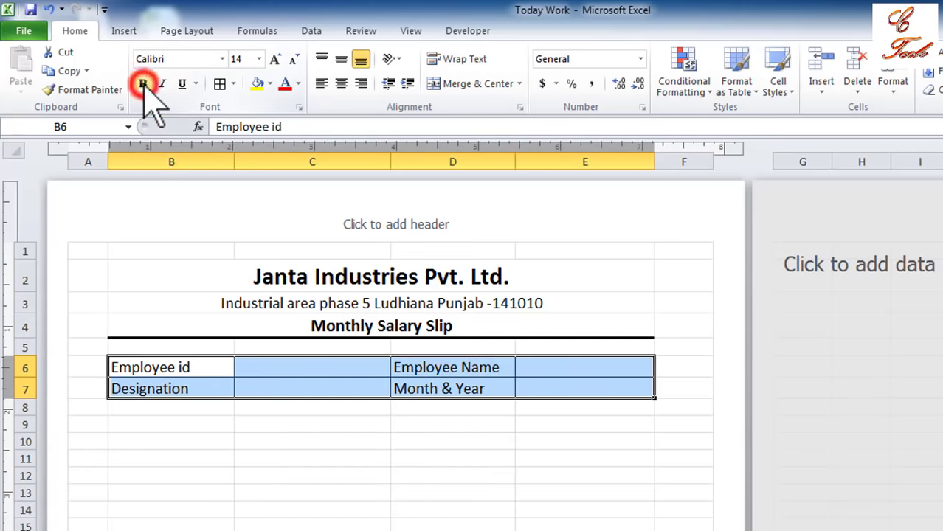
left_click(143, 84)
left_click(283, 385)
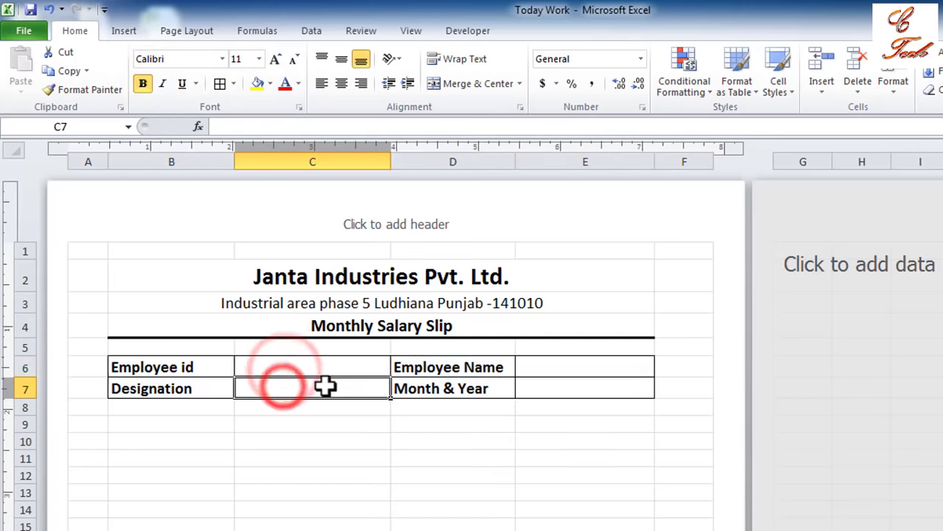
left_click(359, 428)
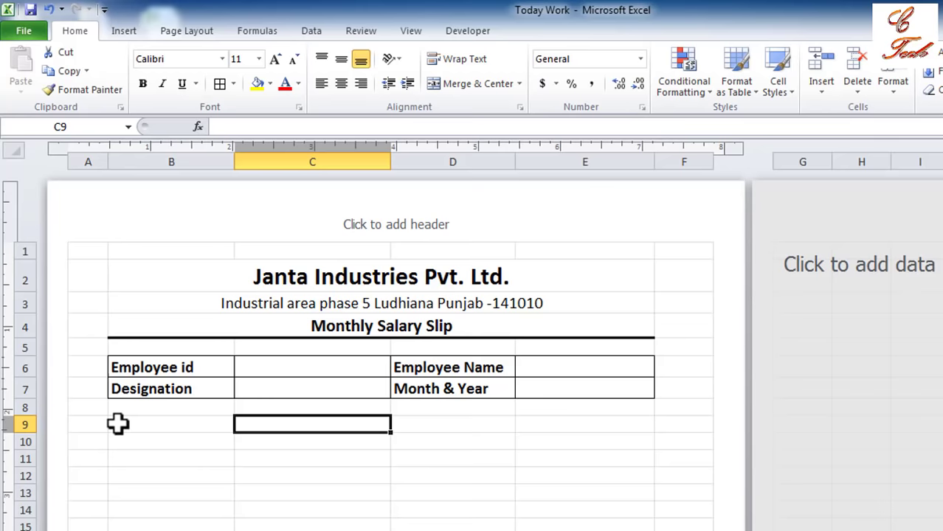
- Add a bold 14-point 'Earnings' heading in B9
left_click(122, 423)
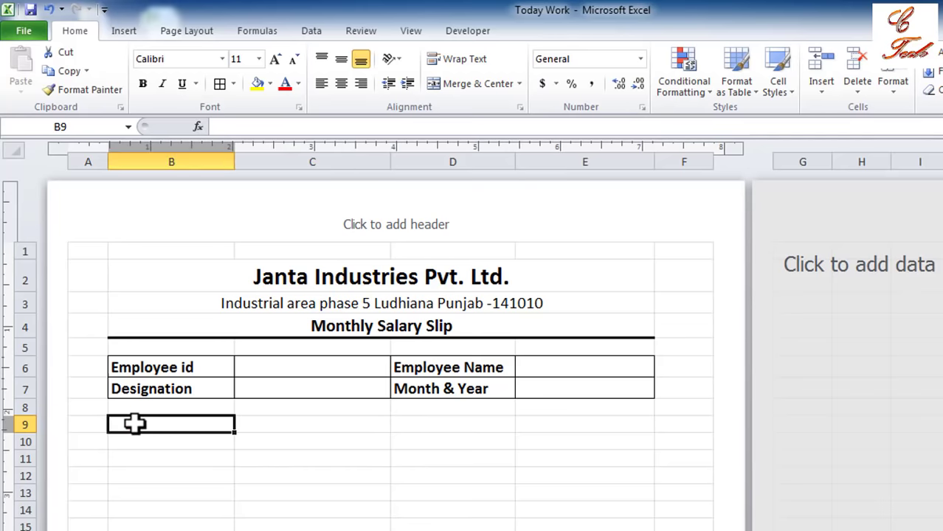
type("E")
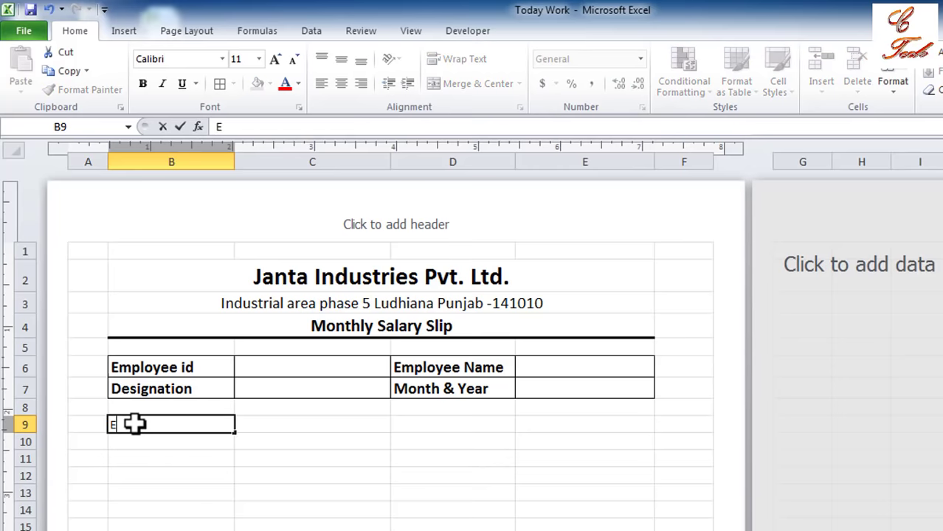
type("arnings")
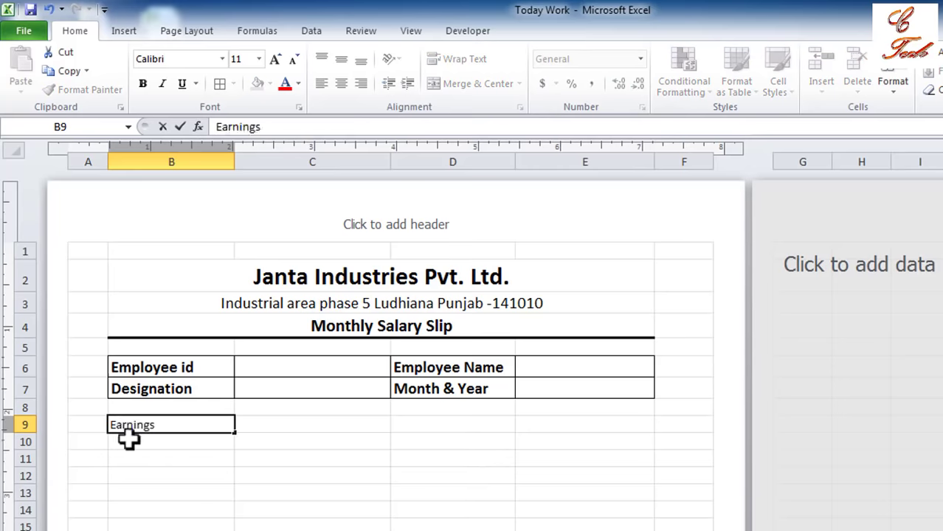
left_click(133, 438)
left_click(141, 426)
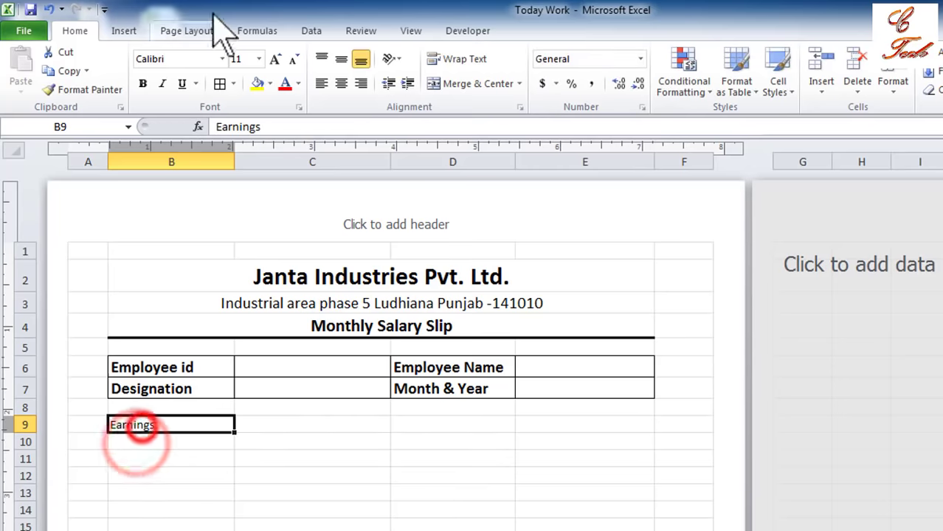
left_click(273, 59)
left_click(273, 59)
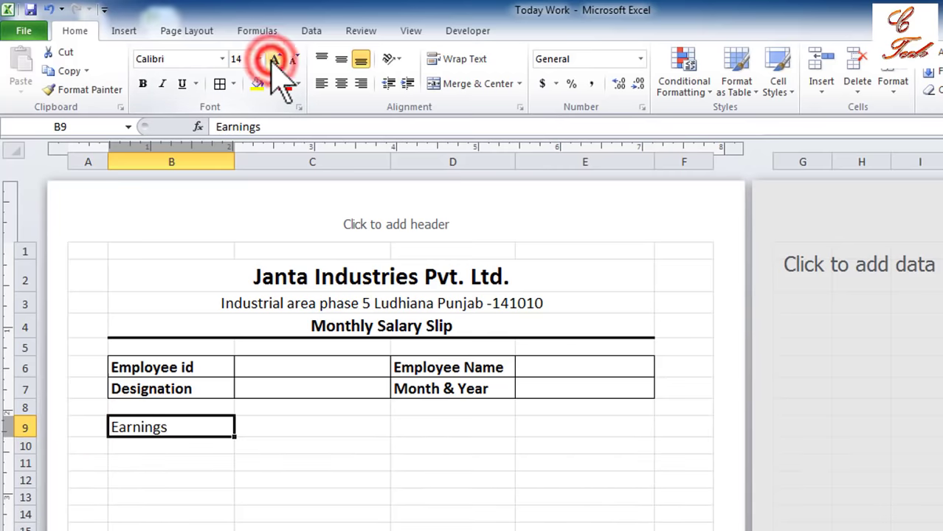
left_click(142, 82)
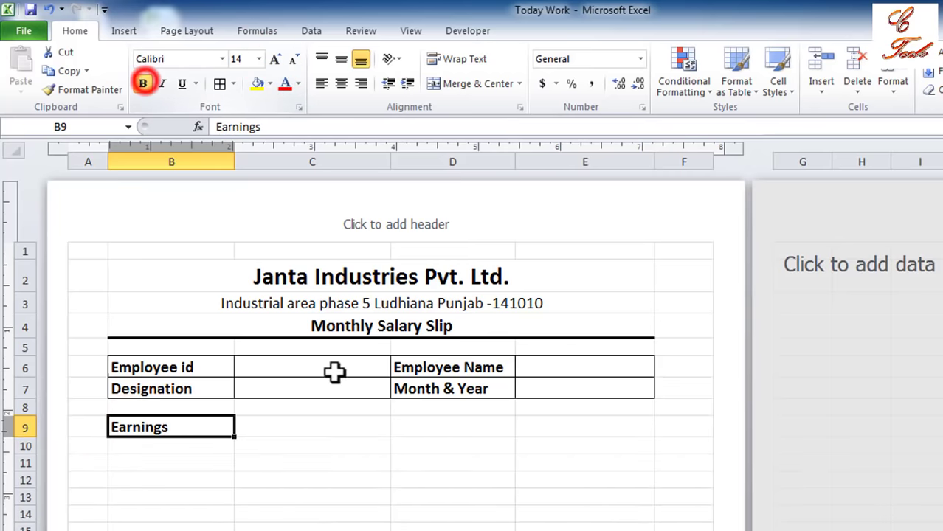
- Add a bold 14-point 'Deductions' heading in D9
left_click(425, 424)
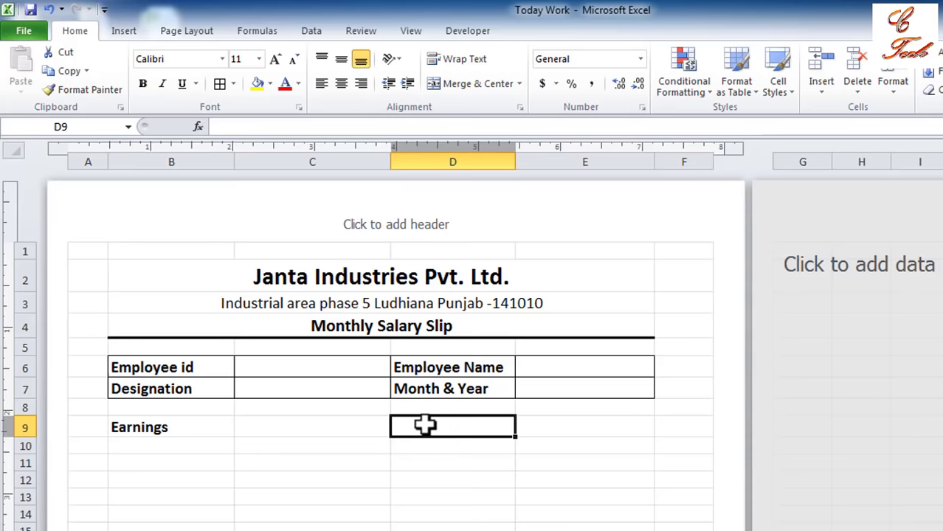
type("Deductions")
key("ctrl+Return")
key("ctrl+b")
left_click(274, 59)
left_click(275, 59)
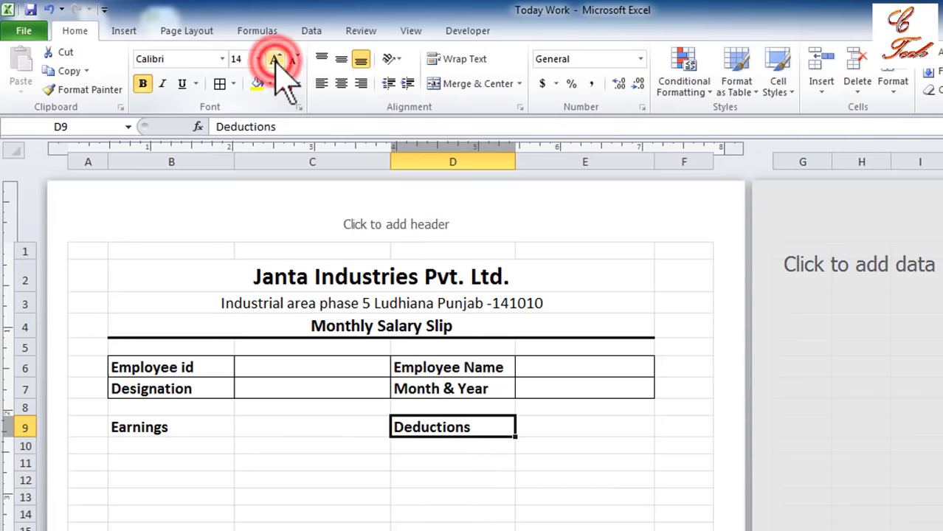
left_click(153, 446)
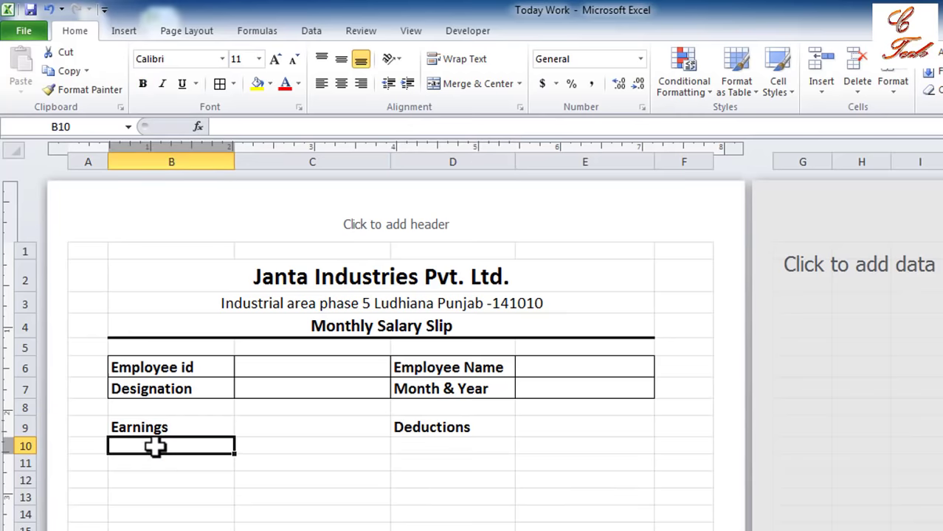
- Enter non-bold 'Basic' in B10 and 'Overtime' in B11
type("Basic")
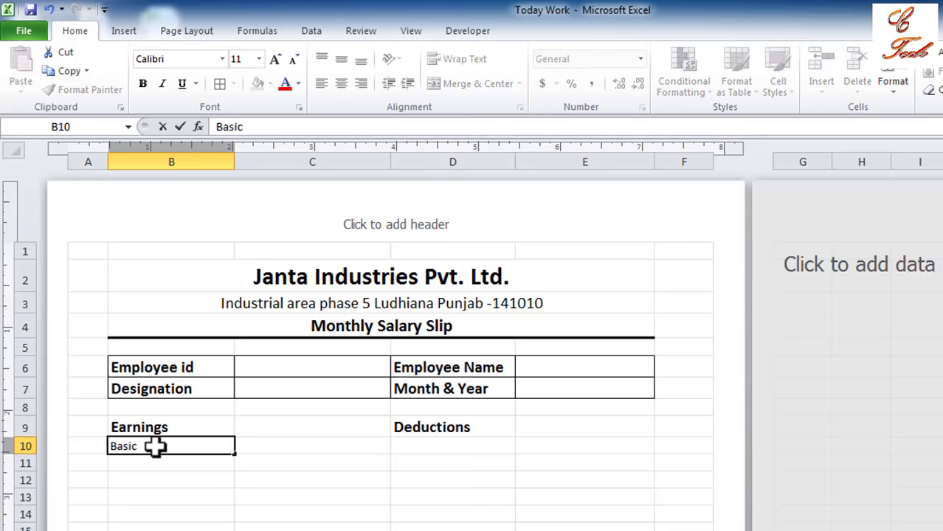
key("Return")
left_click(153, 461)
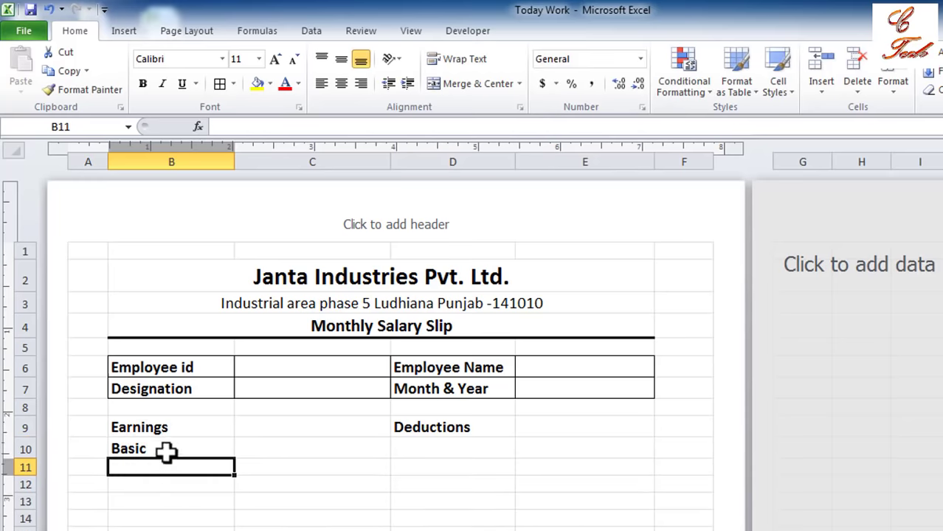
left_click(163, 446)
left_click(142, 84)
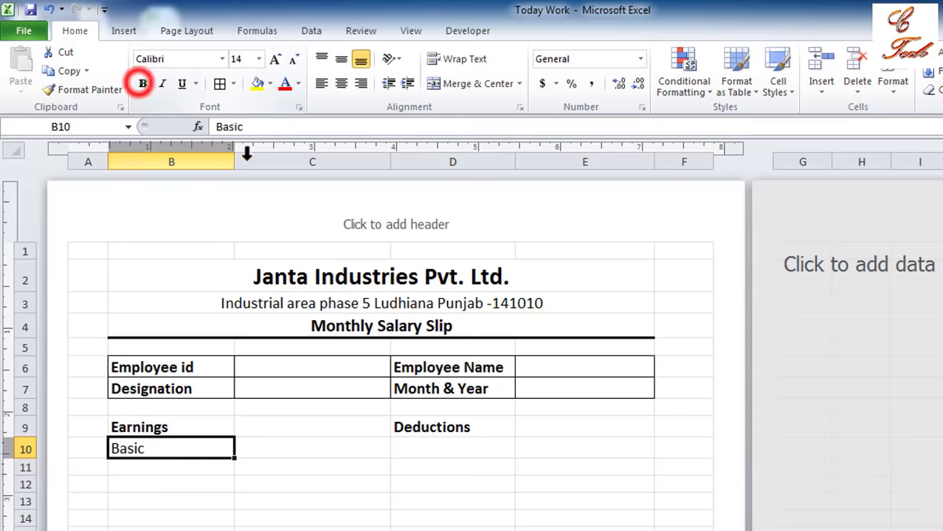
left_click(127, 470)
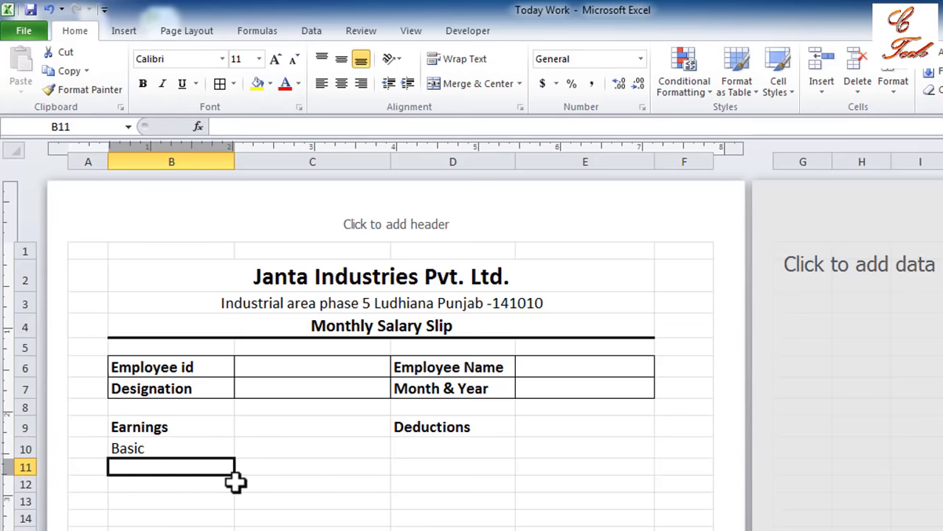
type("Overtime")
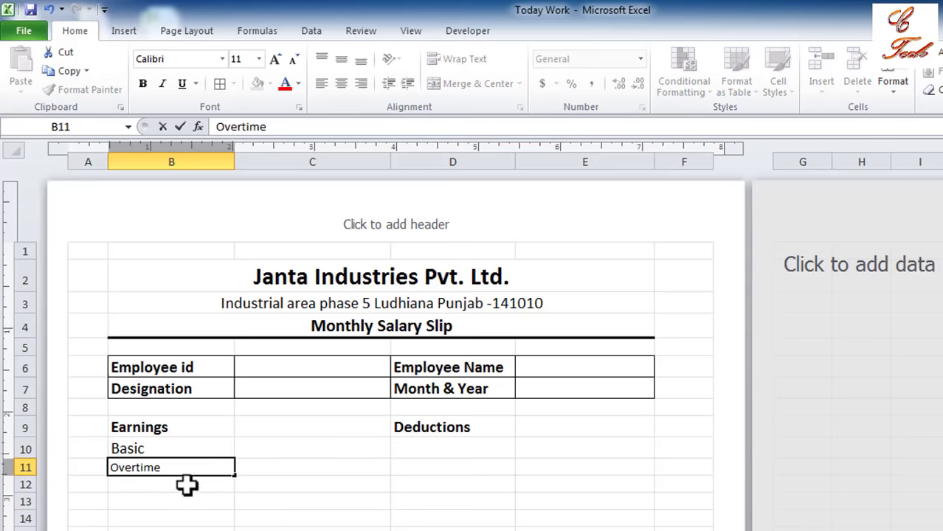
left_click(345, 470)
- Enter Conveyance, Extra income and Total Addition in B12 through B14
left_click(199, 490)
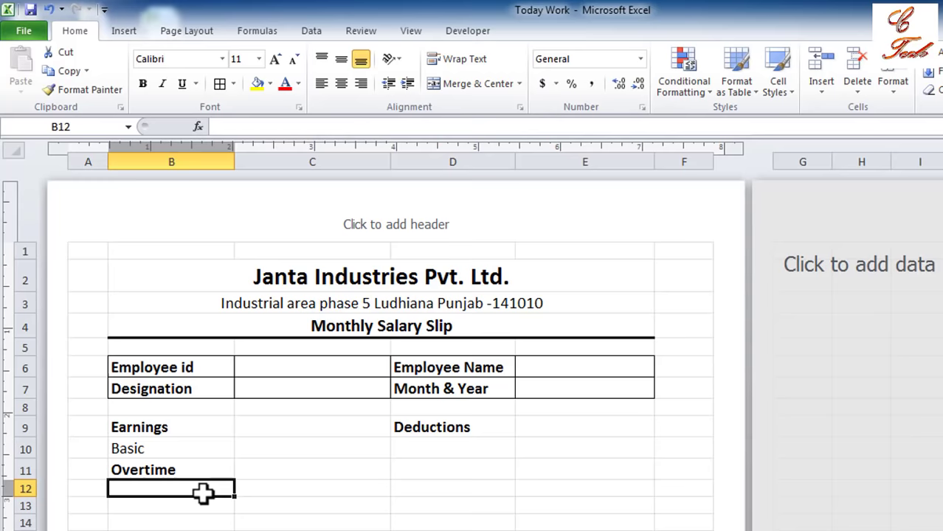
type("Conveyance")
key("Return")
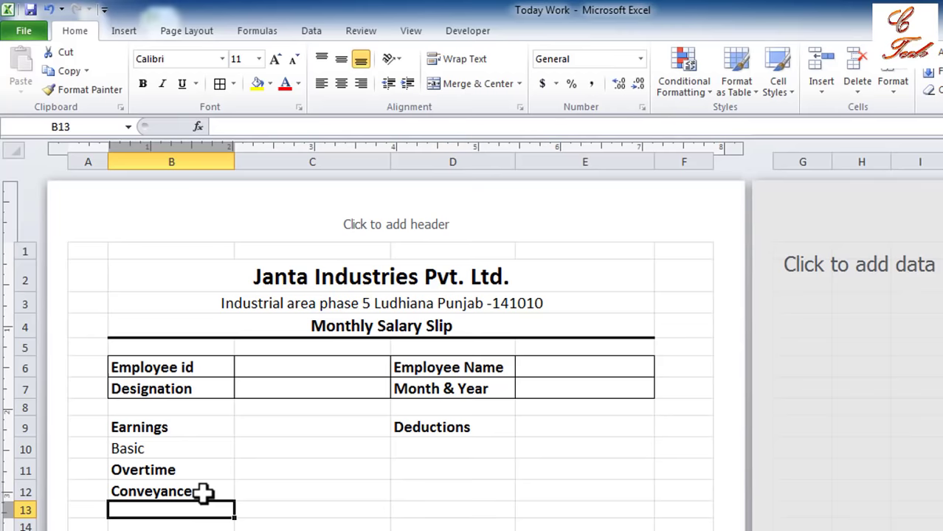
type("E")
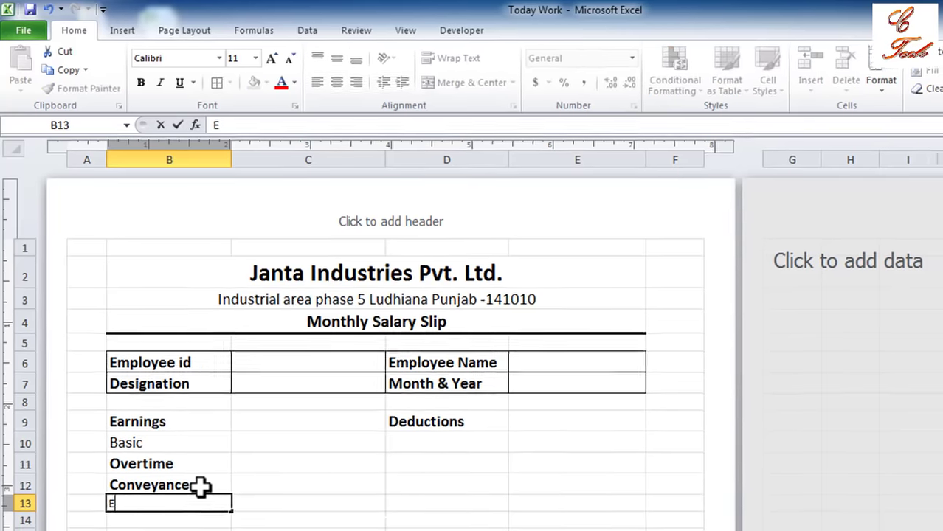
type("xtra income")
key("Return")
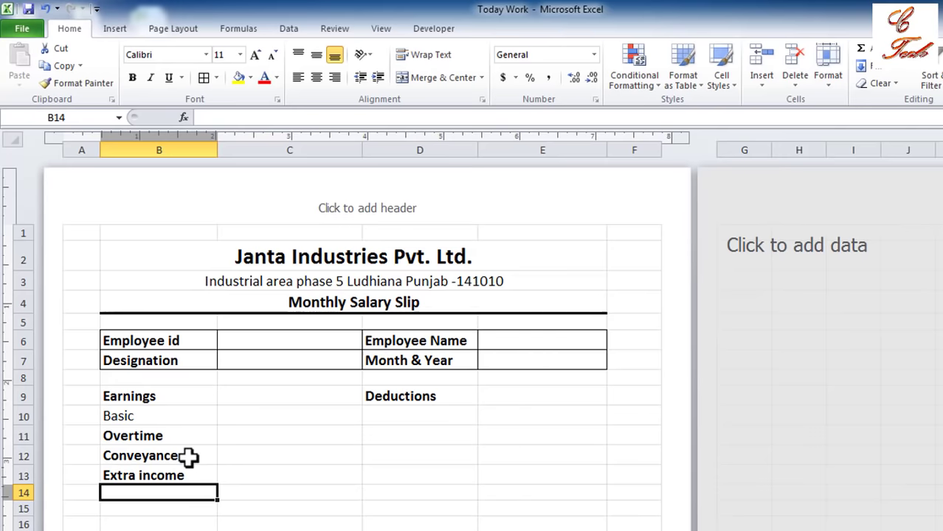
type("Total Addition")
left_click(191, 509)
left_click(185, 496)
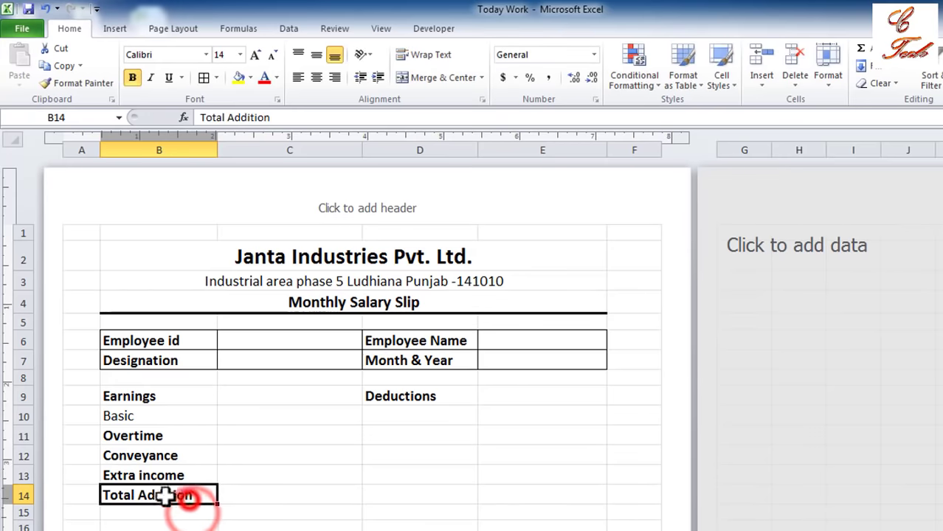
left_click(398, 416)
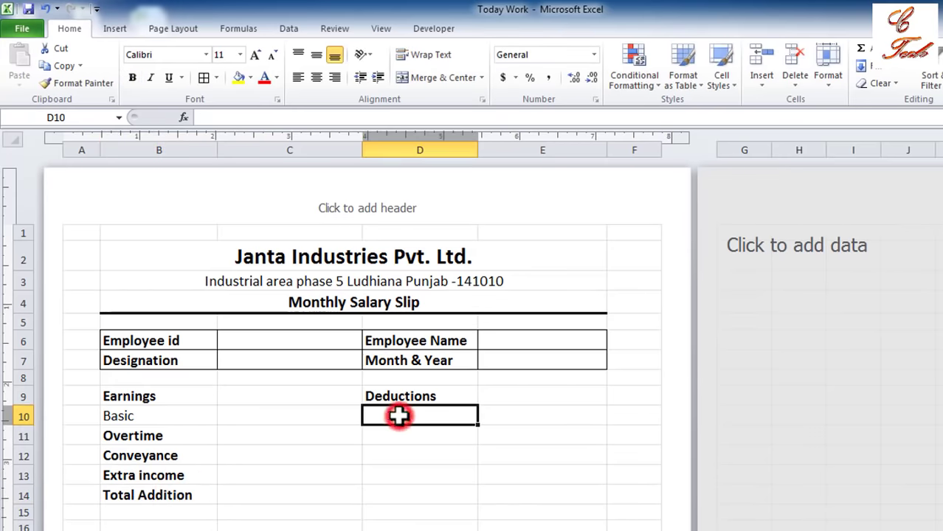
- Enter Provident Fund, E.S.I. and Loan into D10:D12 under Deductions
left_click(146, 417)
left_click_drag(146, 417, 148, 495)
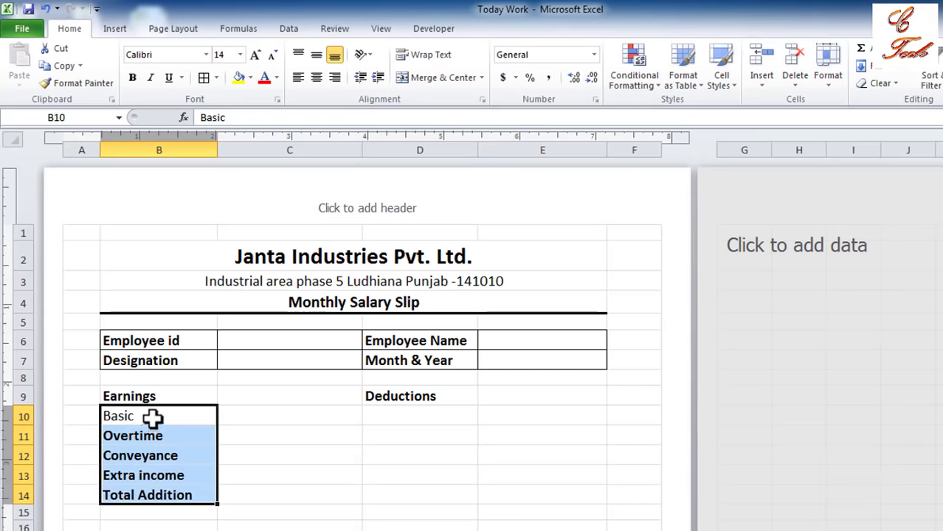
left_click_drag(153, 418, 150, 480)
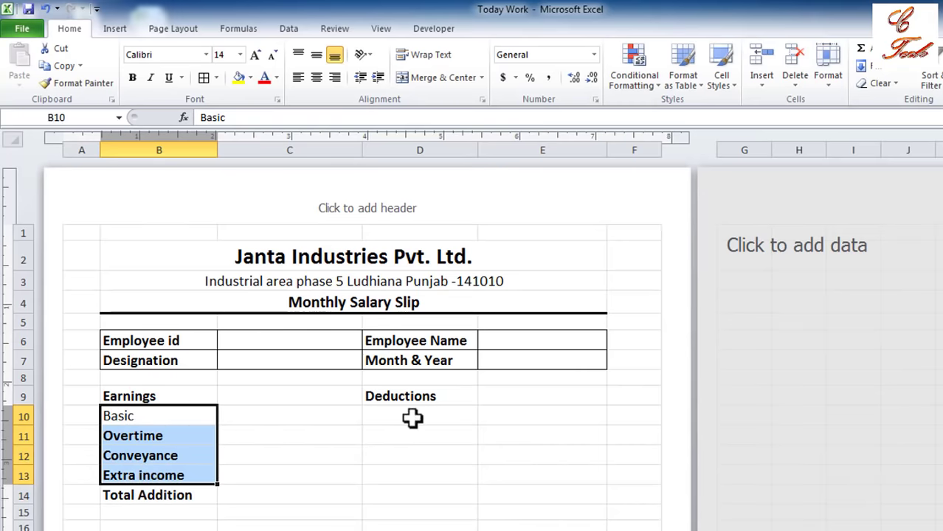
left_click_drag(411, 418, 405, 480)
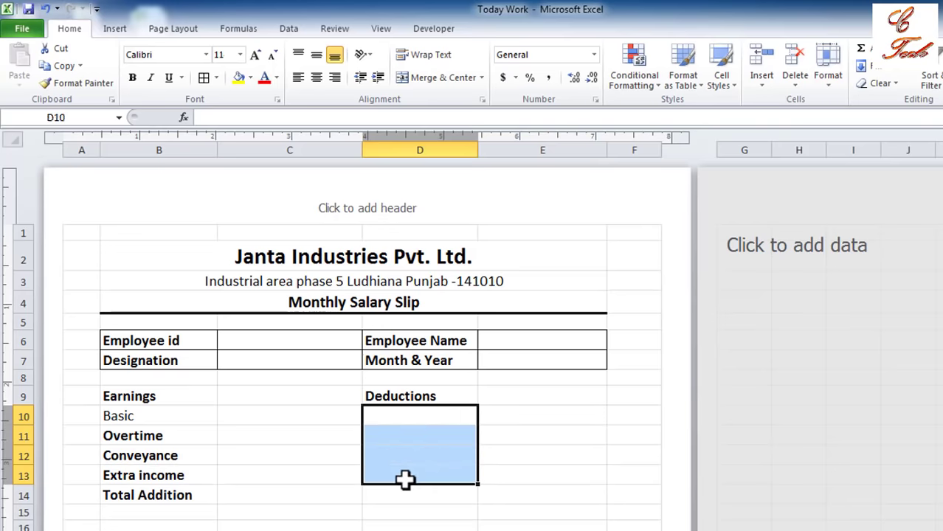
left_click(400, 417)
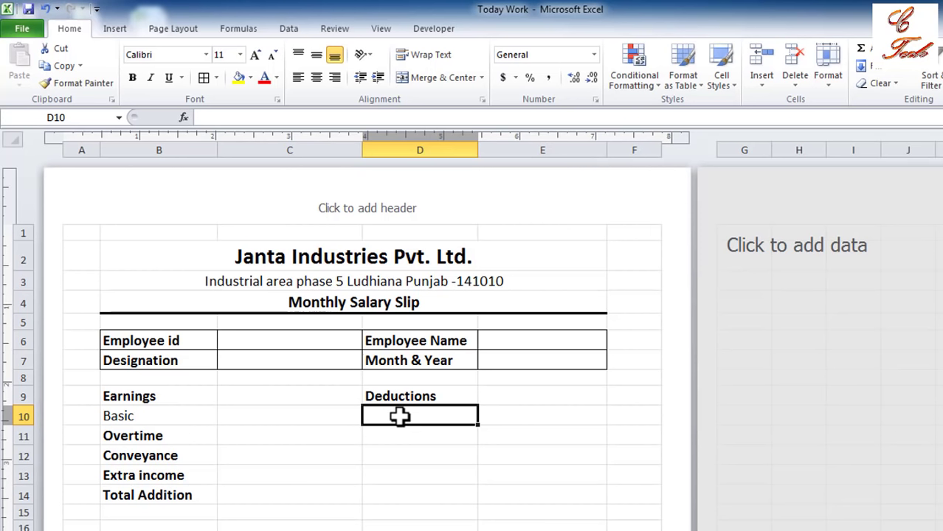
left_click_drag(411, 419, 410, 480)
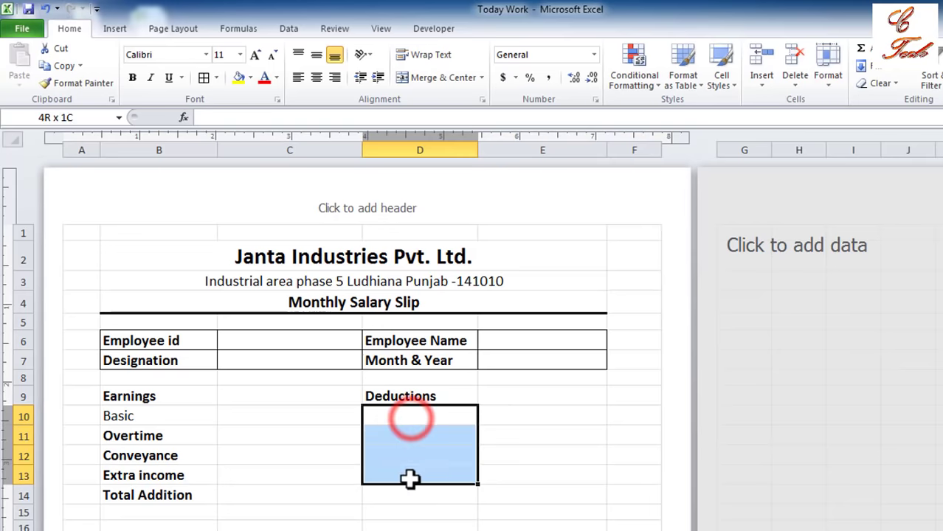
left_click(404, 418)
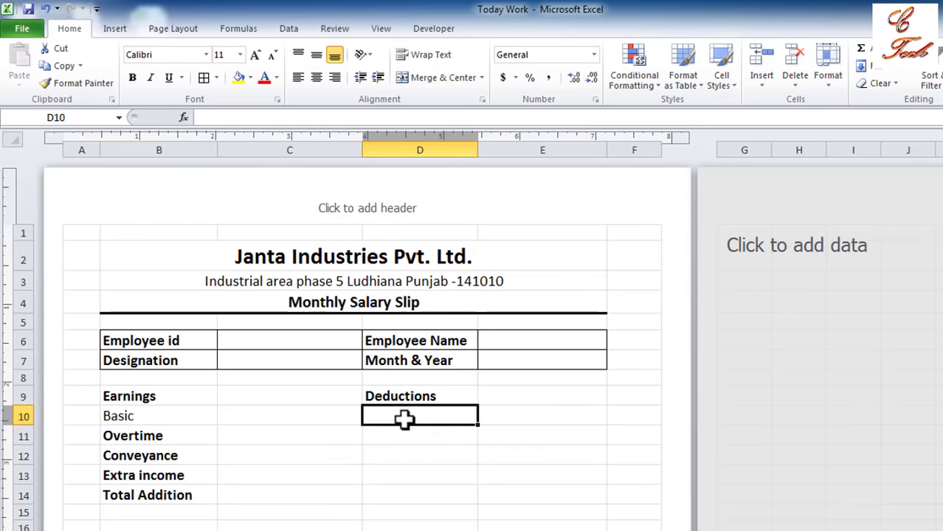
type("Provident Fund")
key("Return")
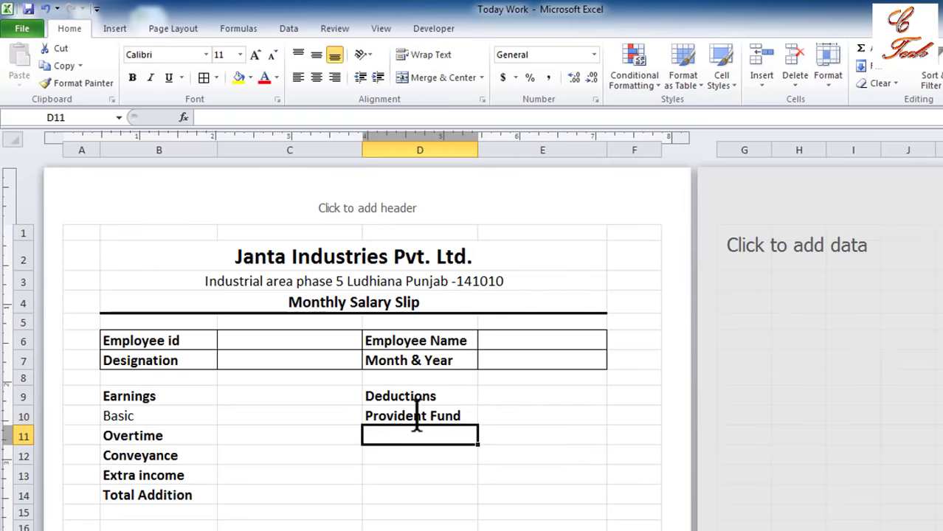
type("E.S.I.")
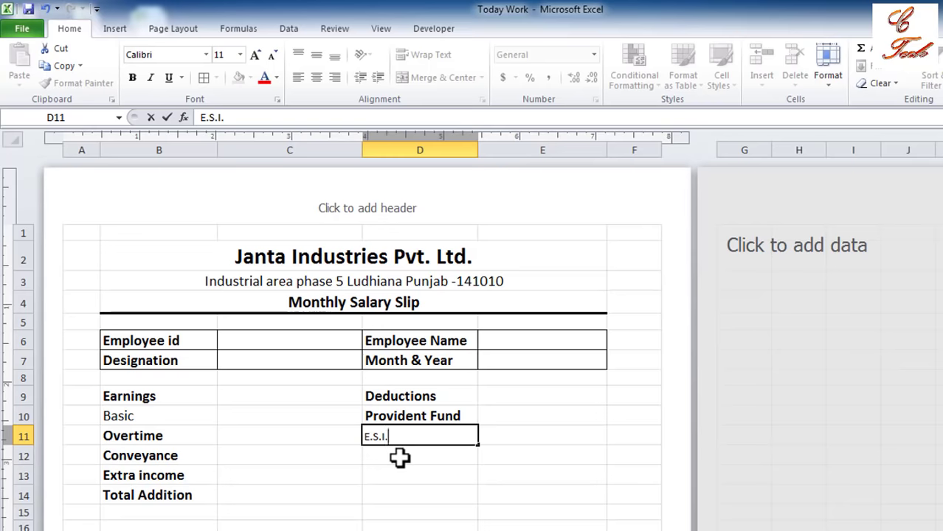
left_click(419, 461)
type("Loan")
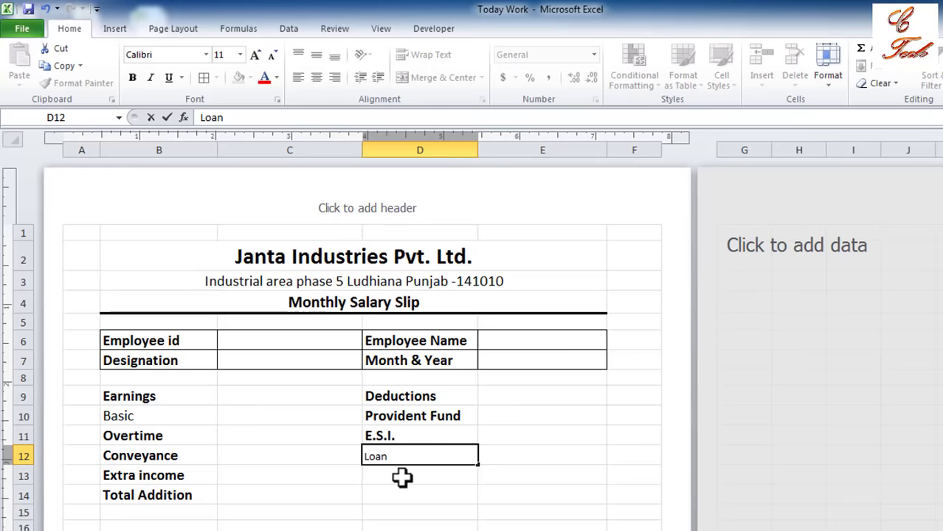
left_click(402, 477)
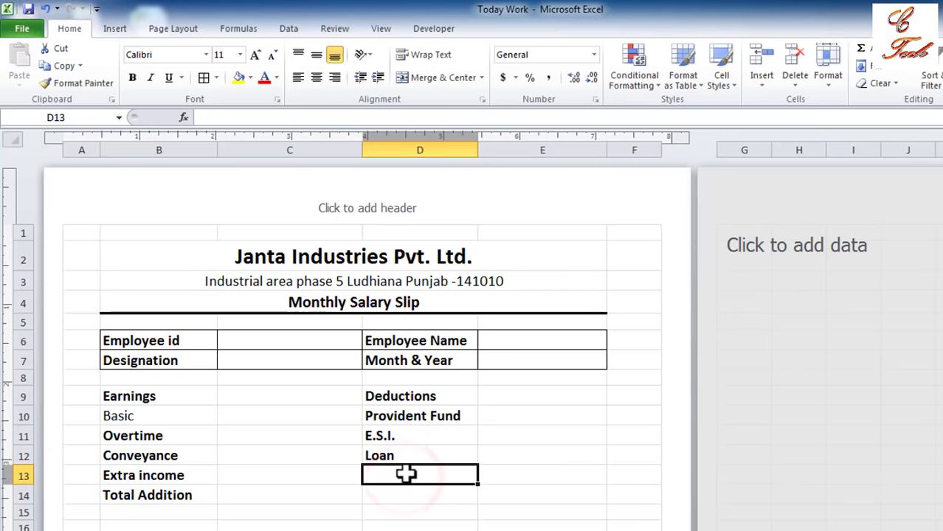
- Add Tax, Total Deduction and Net Salary in D13:D15
type("Tax")
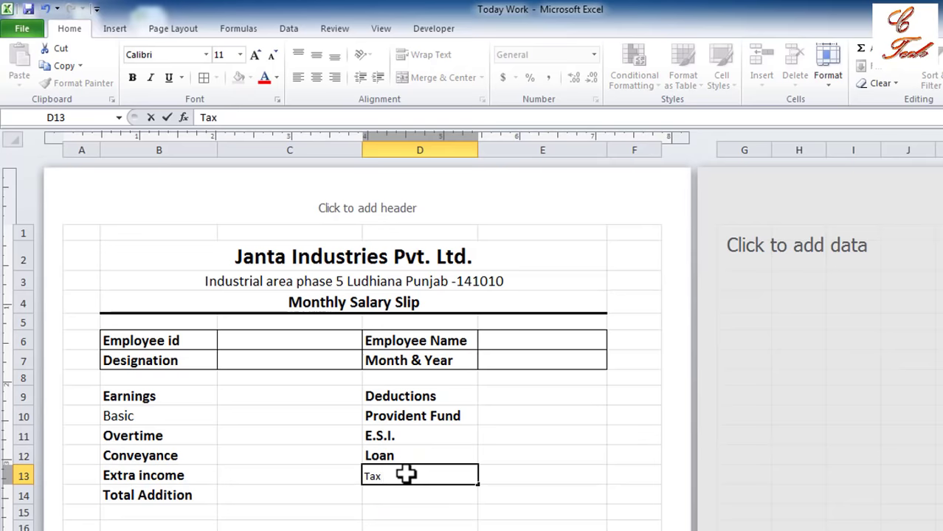
left_click(417, 491)
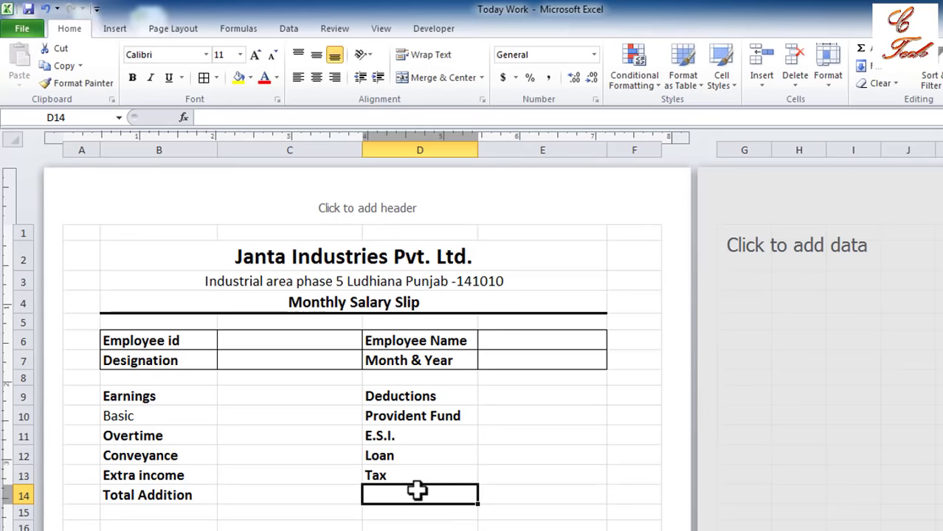
type("Total Deduction")
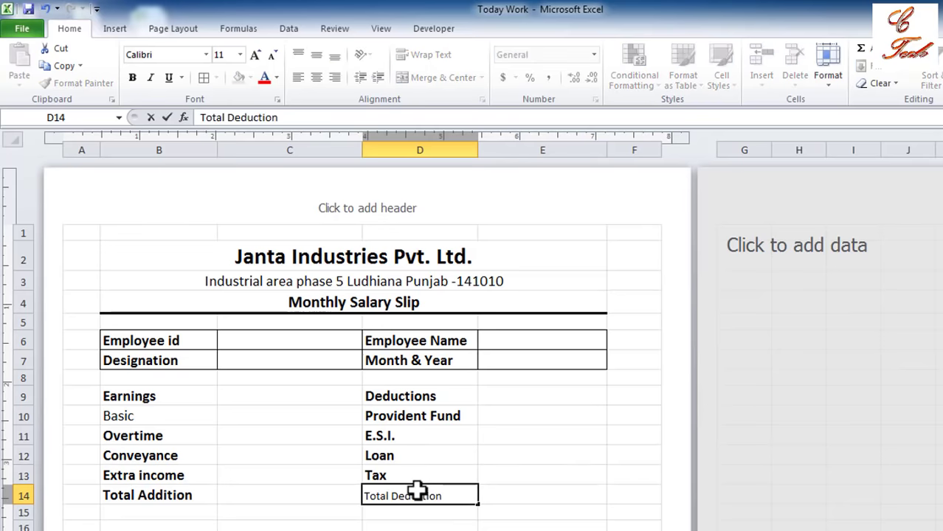
scroll(417, 492, "down", 2)
left_click(406, 383)
left_click(406, 383)
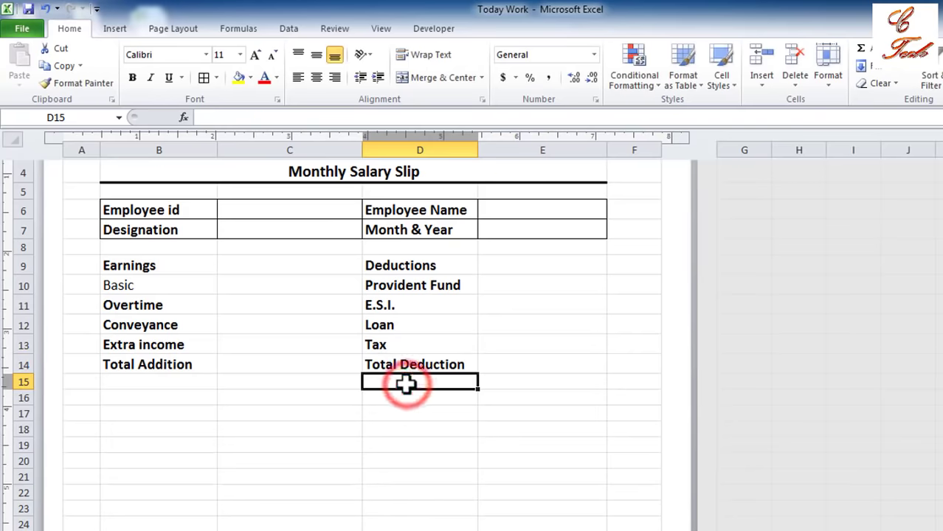
type("Net Salary")
left_click(422, 397)
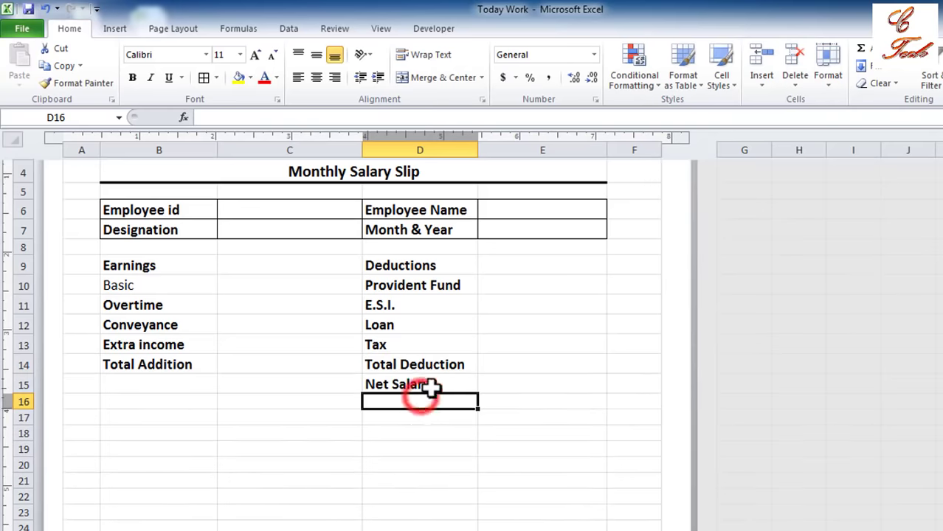
left_click(432, 385)
scroll(431, 387, "up", 1)
scroll(431, 323, "down", 1)
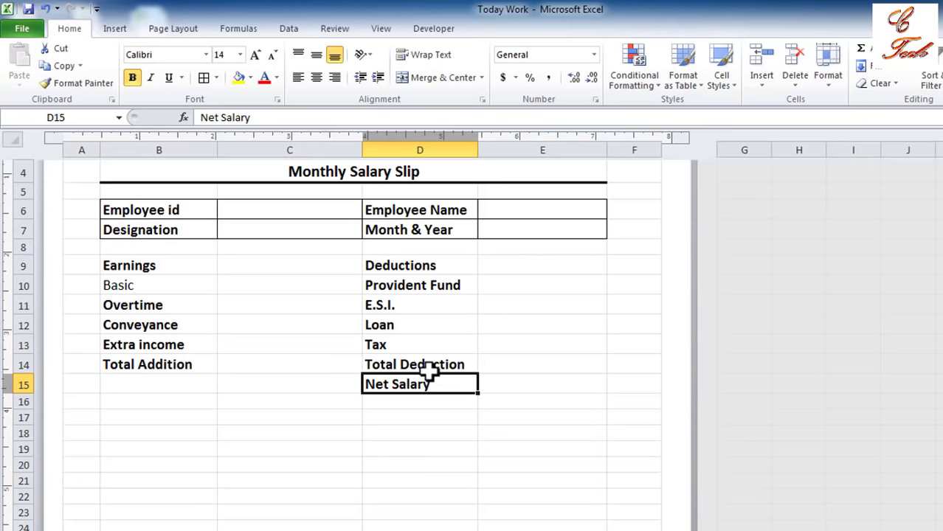
- Remove bold from the deduction labels D10:D14, earnings labels B10:B13 and Total Addition in B14
left_click_drag(392, 286, 398, 363)
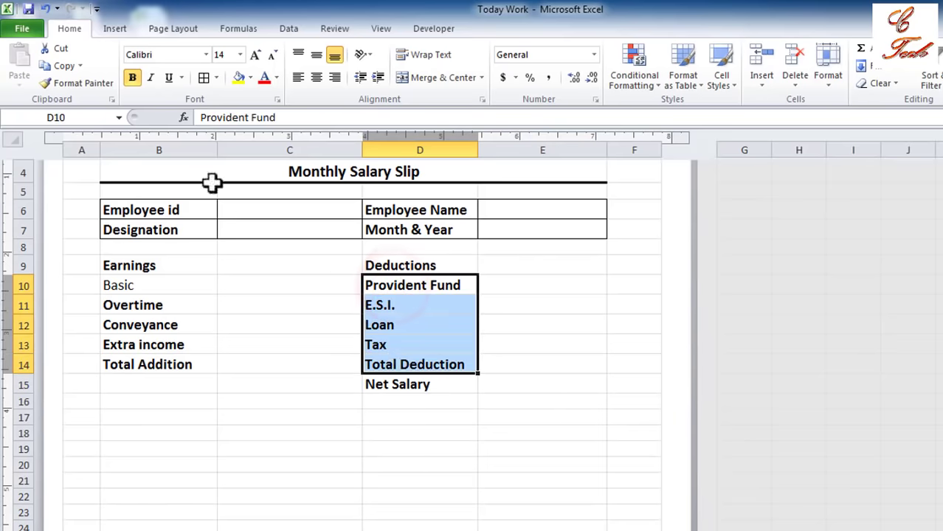
left_click(133, 77)
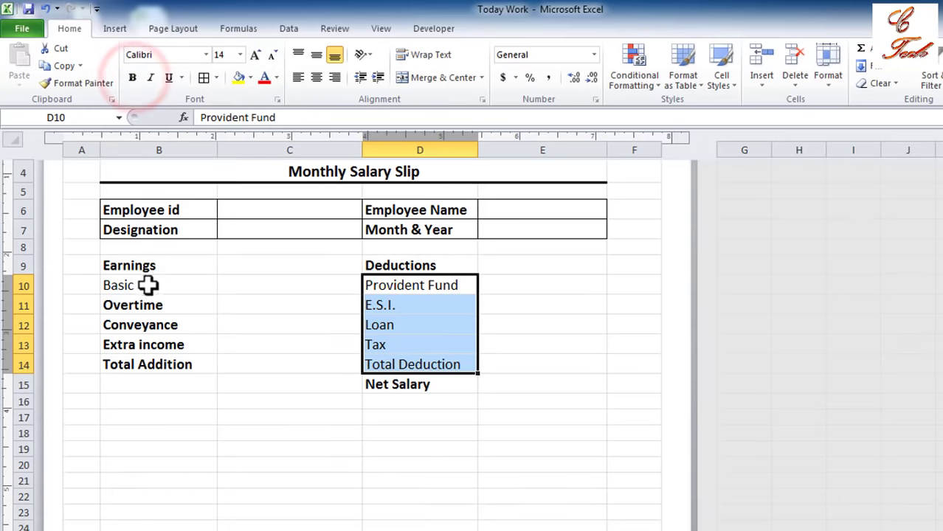
left_click_drag(150, 287, 146, 350)
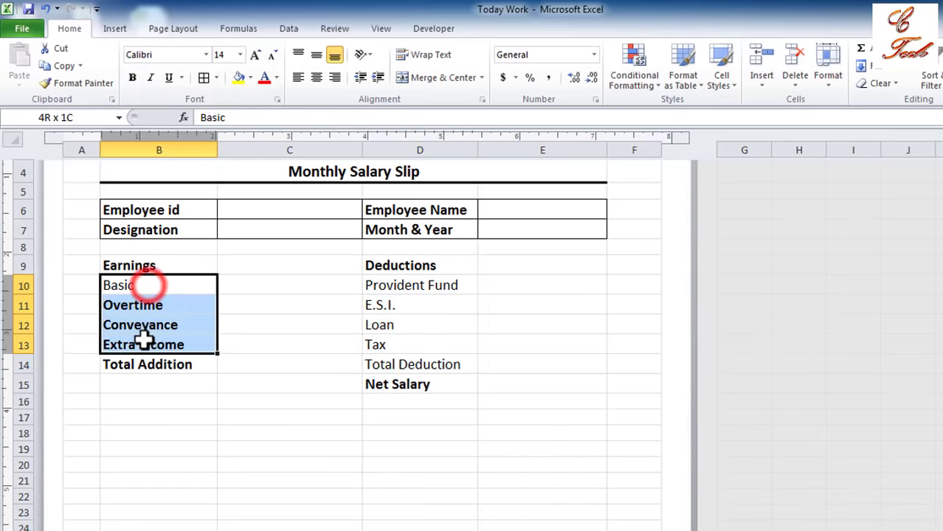
left_click(133, 78)
left_click(168, 392)
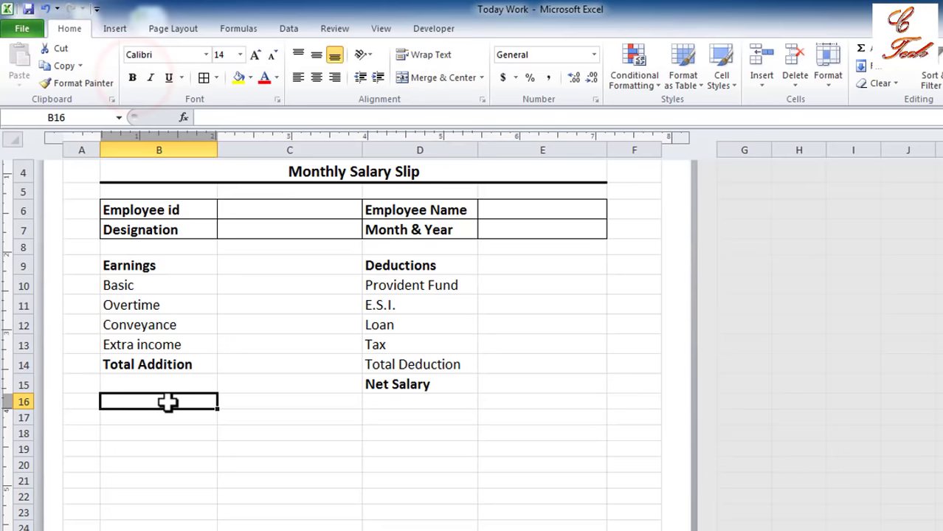
left_click(147, 364)
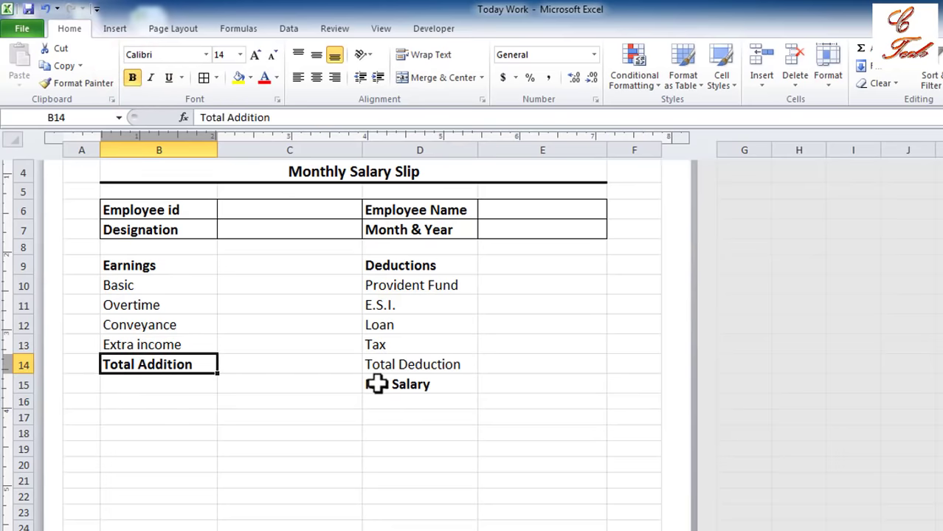
left_click(133, 78)
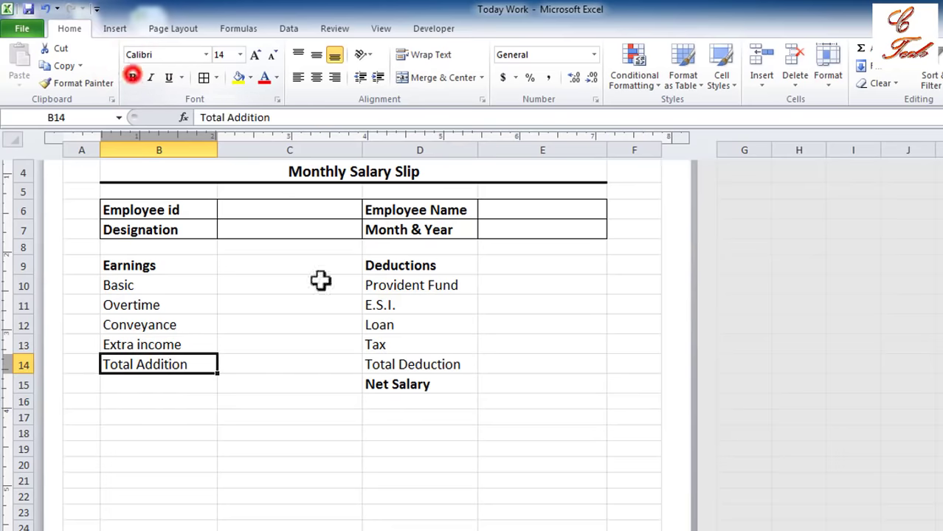
left_click(398, 386)
- Apply All Borders to B9:E15 and bring up fill colours for heading row B9:E9
mouse_move(142, 265)
left_mouse_down()
mouse_move(392, 378)
mouse_move(506, 378)
left_mouse_up()
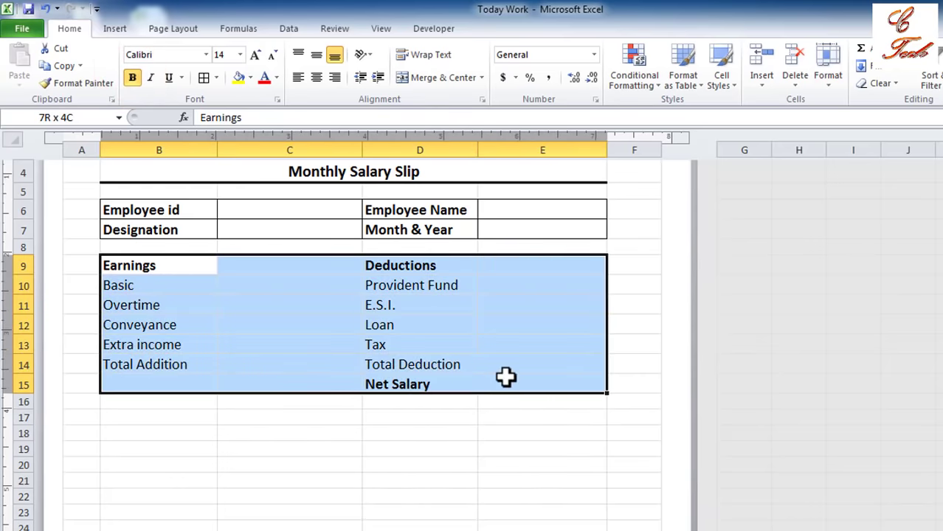
left_click(203, 77)
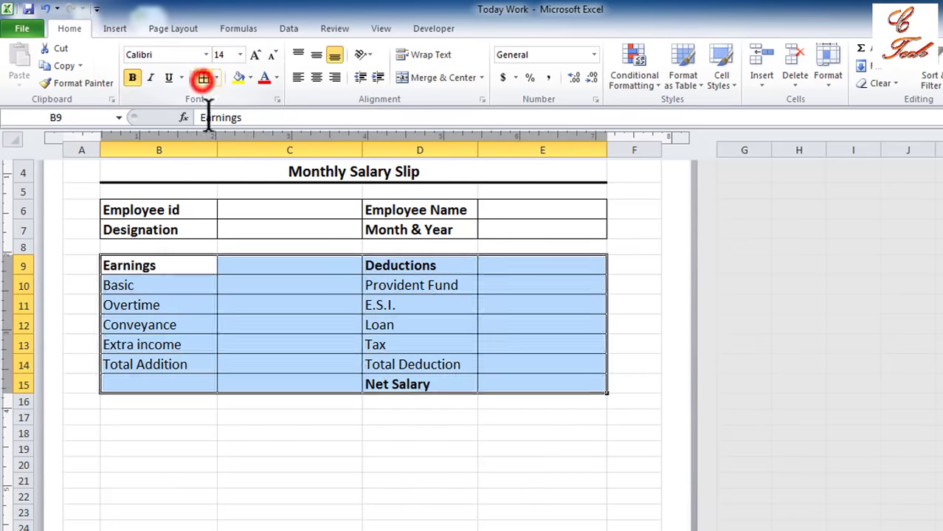
left_click(247, 358)
left_click_drag(132, 265, 507, 265)
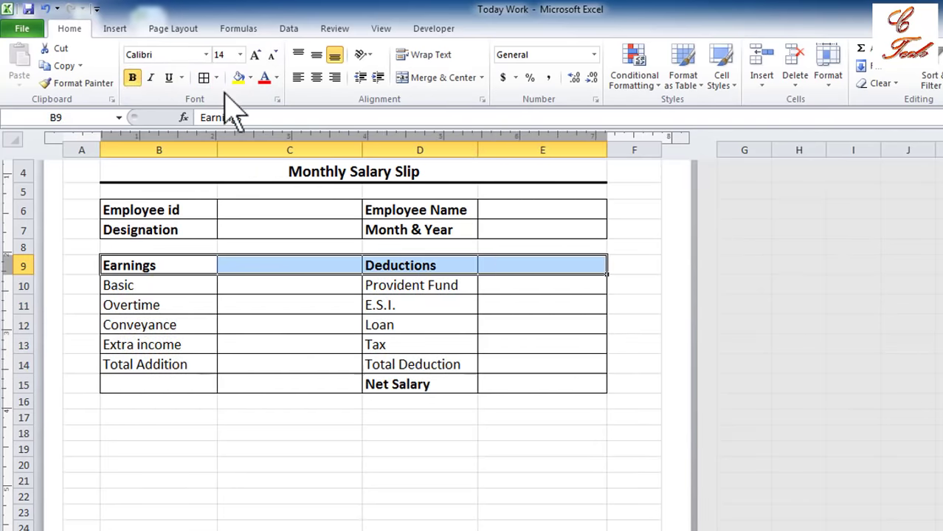
left_click(251, 79)
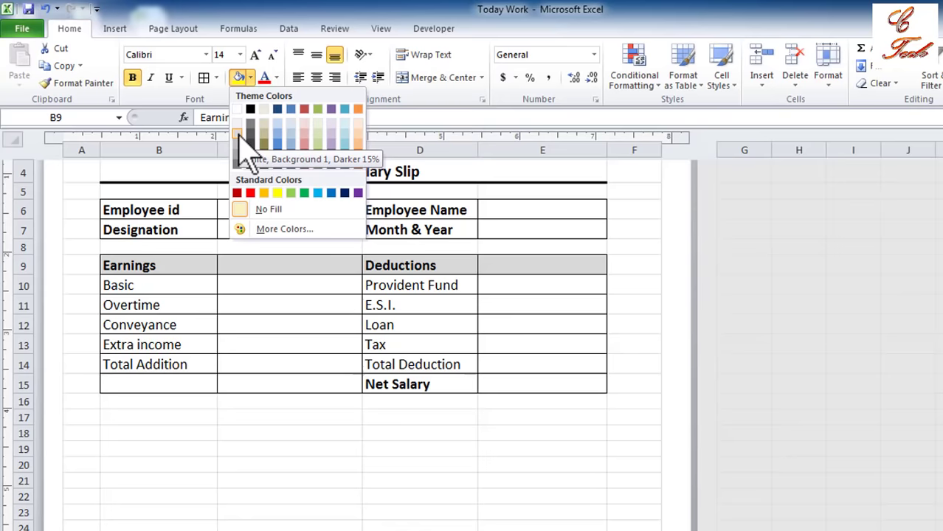
- Fill heading row B9:E9 with White, Background 1, Darker 15%
left_click(237, 135)
left_click(263, 434)
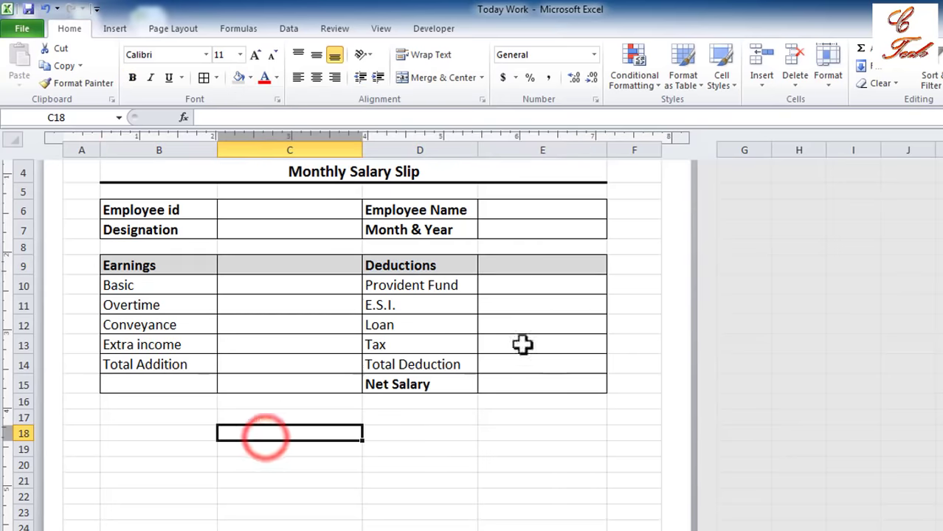
left_click_drag(515, 285, 520, 365)
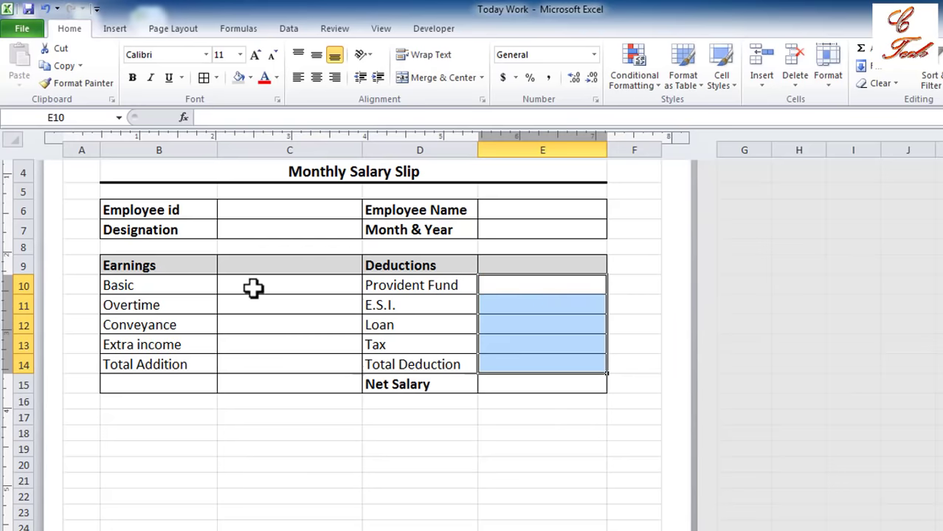
left_click_drag(253, 288, 253, 365)
left_click(515, 389)
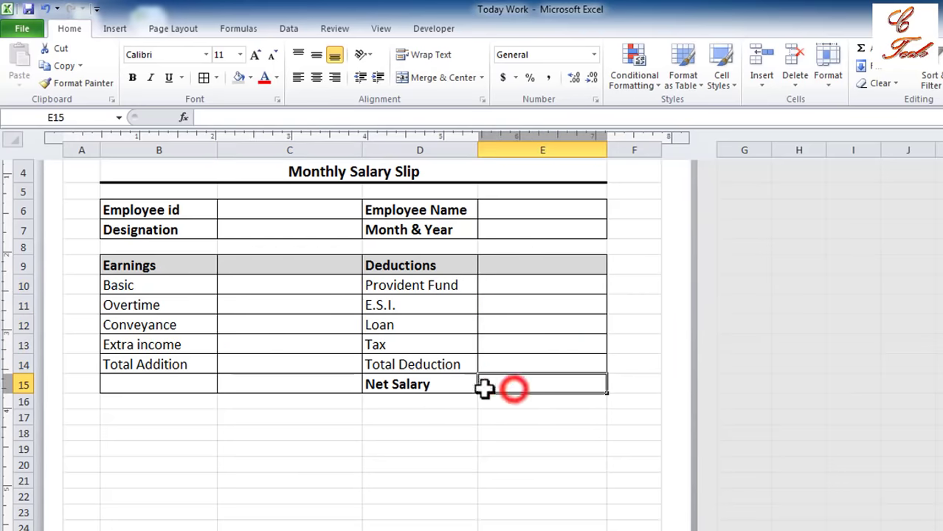
scroll(394, 379, "up", 3)
scroll(397, 379, "down", 3)
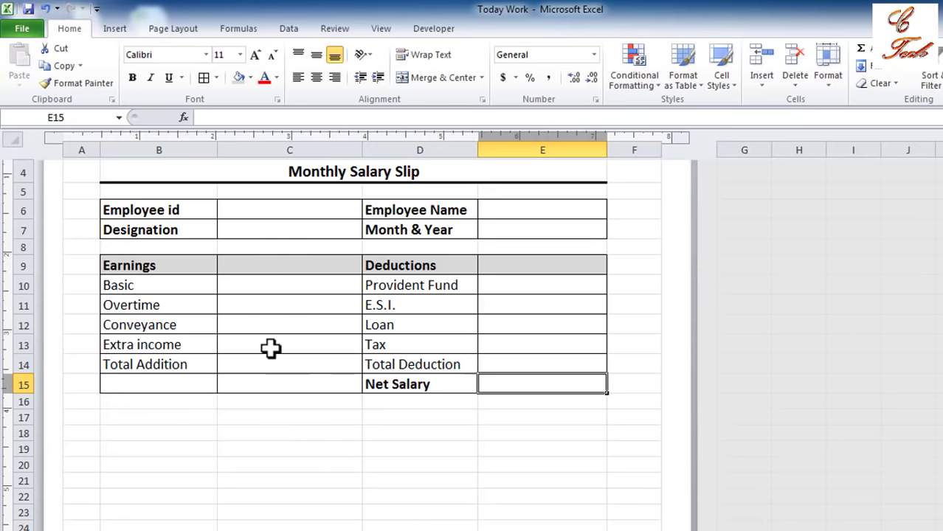
left_click(169, 418)
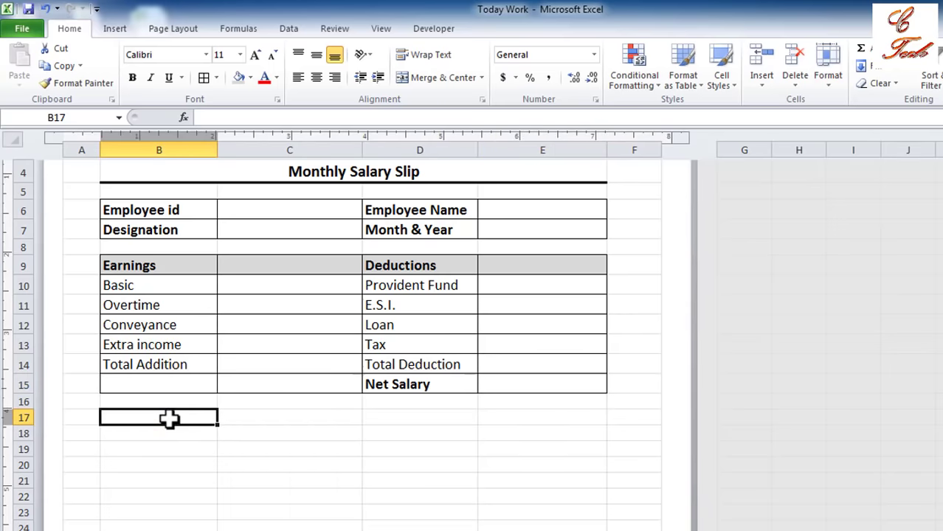
- Merge B17:C17 and D17:E17 for the two signature fields
left_click_drag(170, 419, 261, 417)
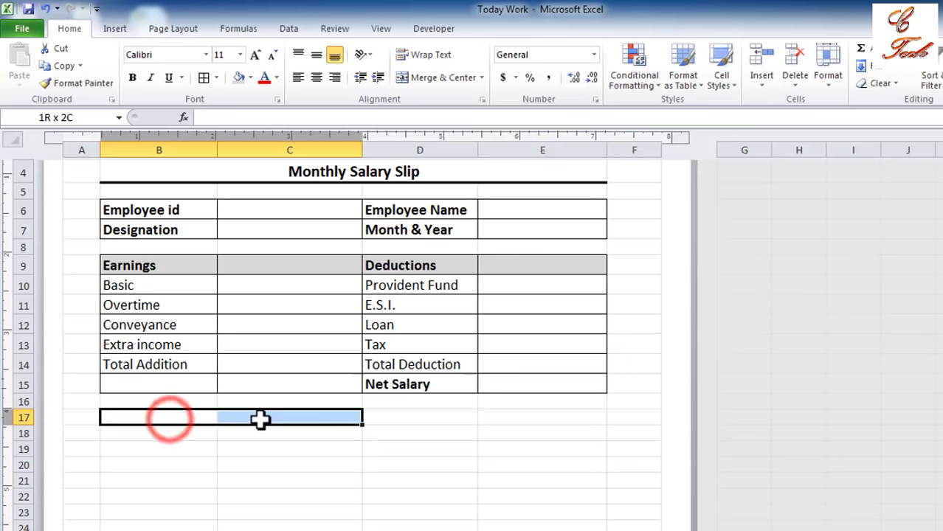
left_click(425, 77)
left_click_drag(391, 417, 509, 417)
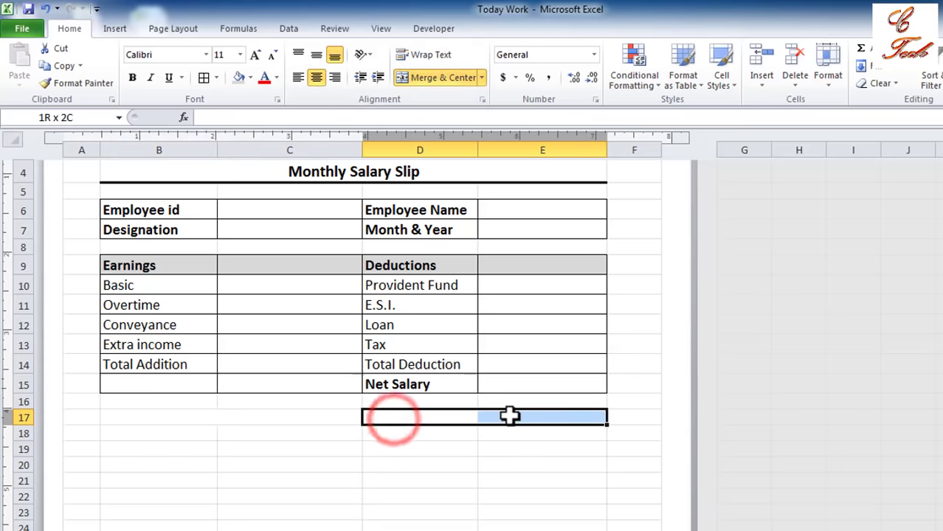
left_click(441, 77)
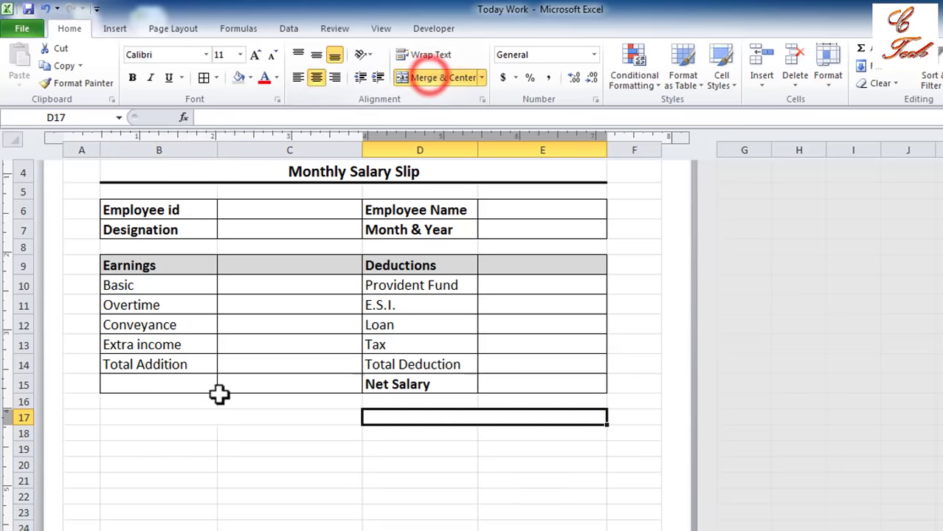
- Enter left-aligned labels 'Signature of the Employee' in B17 and 'Director' in D17
left_click(183, 418)
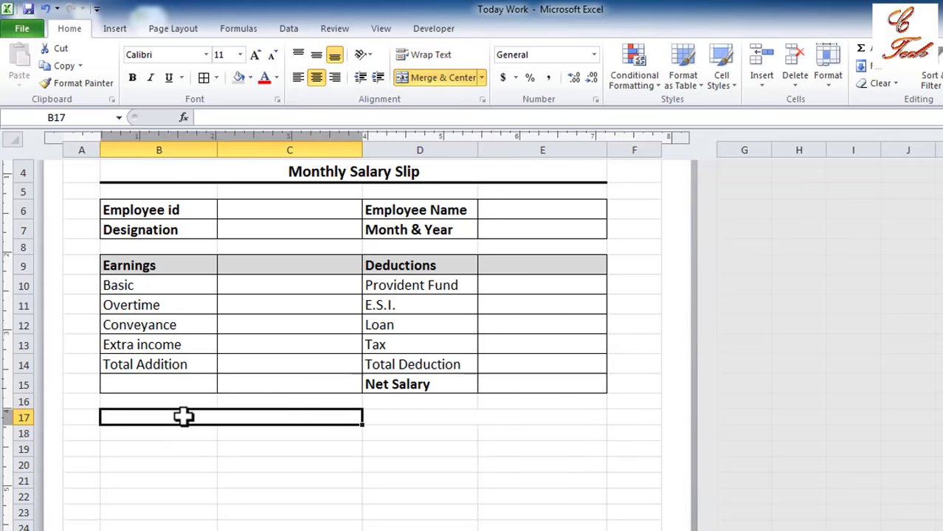
type("Signature of the Employee")
key("Return")
left_click(222, 418)
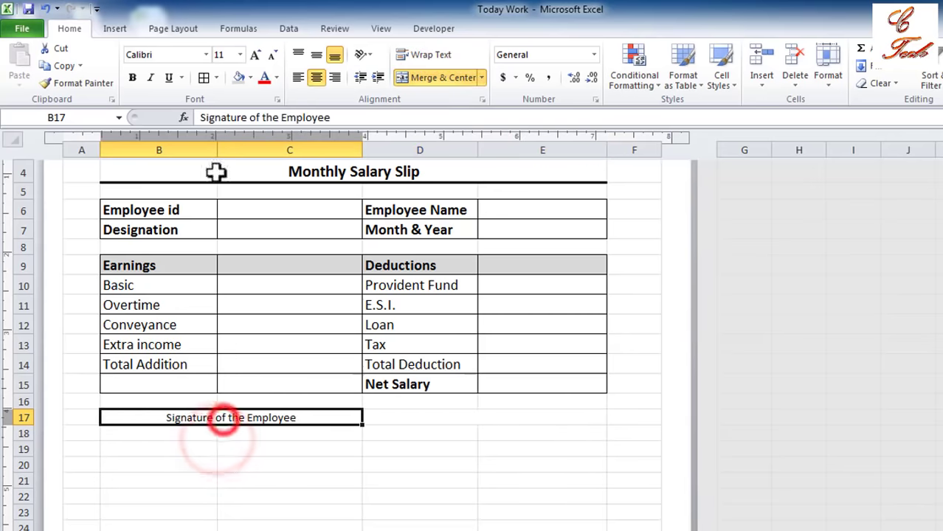
left_click(298, 77)
left_click(430, 418)
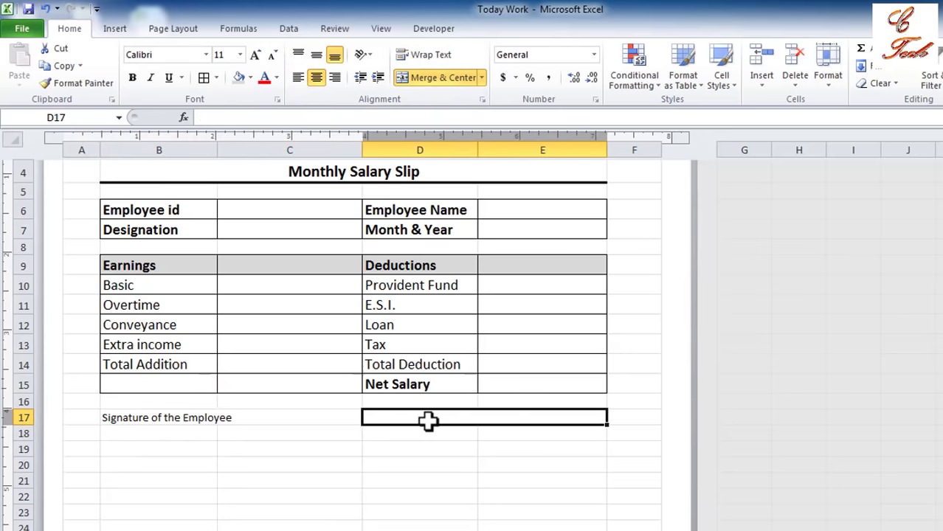
type("Director")
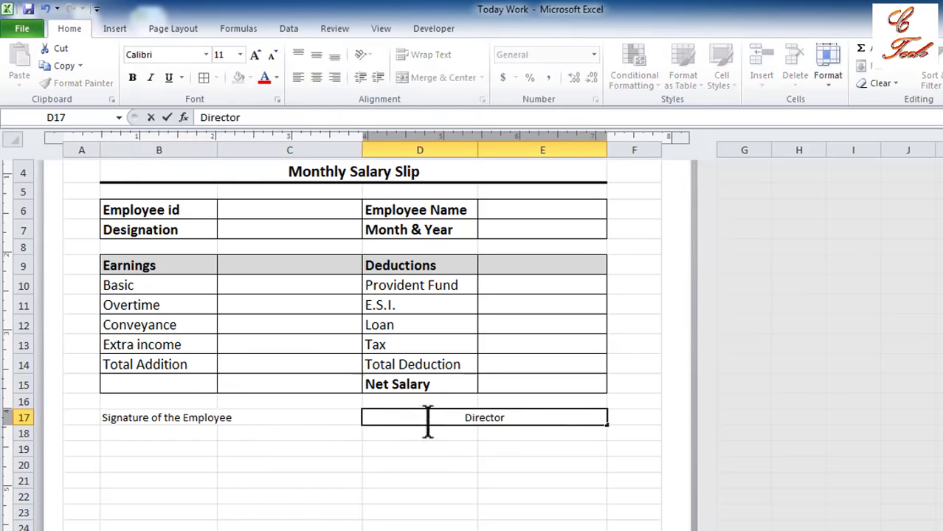
key("Return")
left_click(428, 418)
left_click(298, 78)
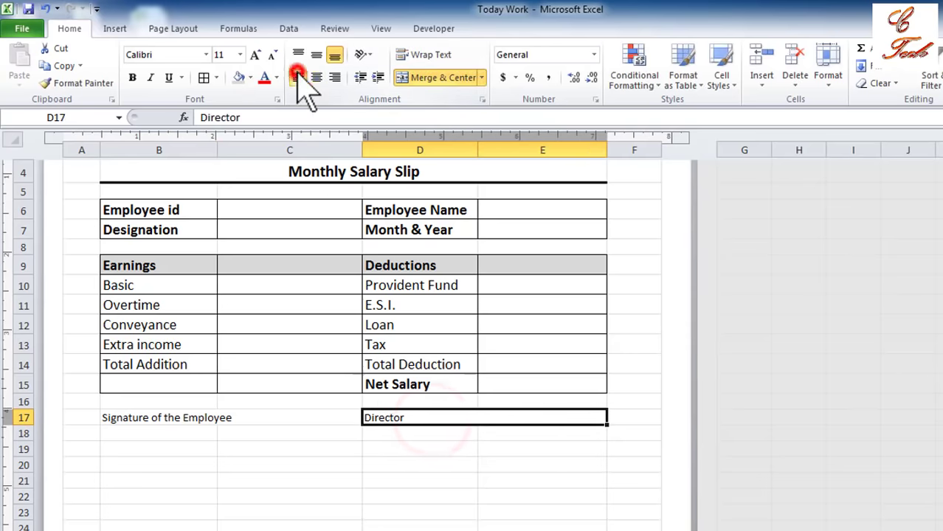
- Append underscore signature lines and set row B17:E17 to font size 14
double_click(238, 418)
left_click(214, 414)
type("______________________")
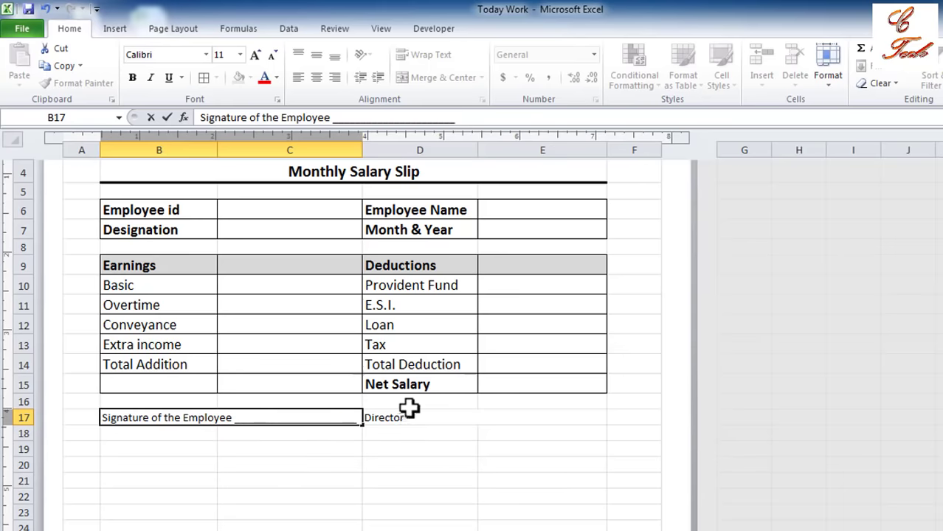
left_click(410, 418)
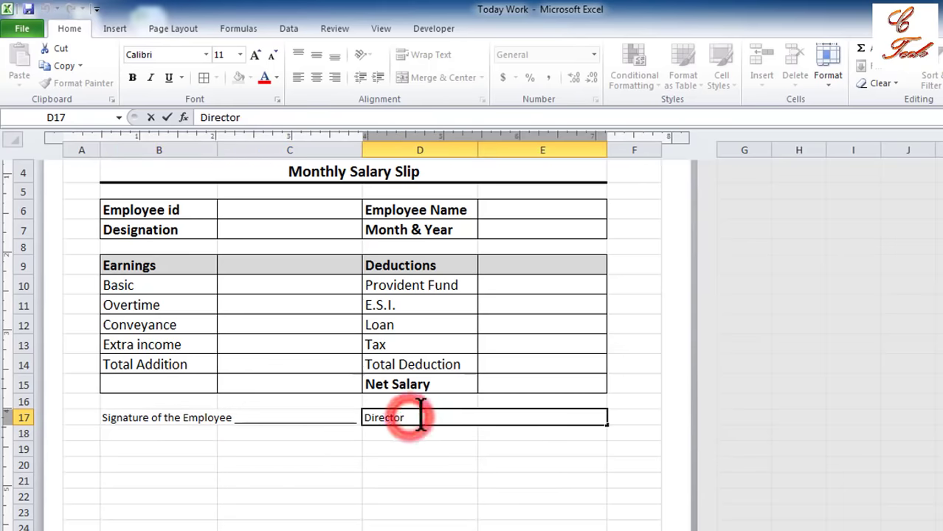
type("________________________________")
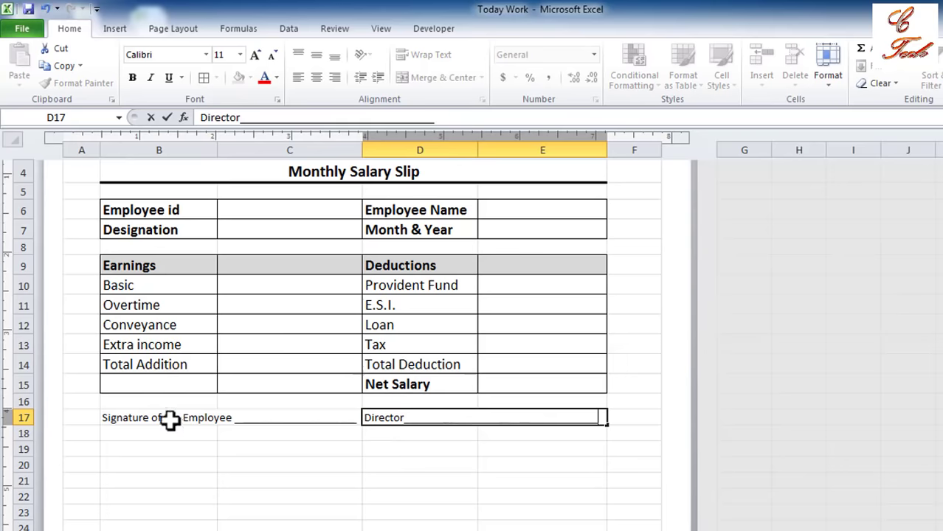
left_click_drag(170, 419, 371, 418)
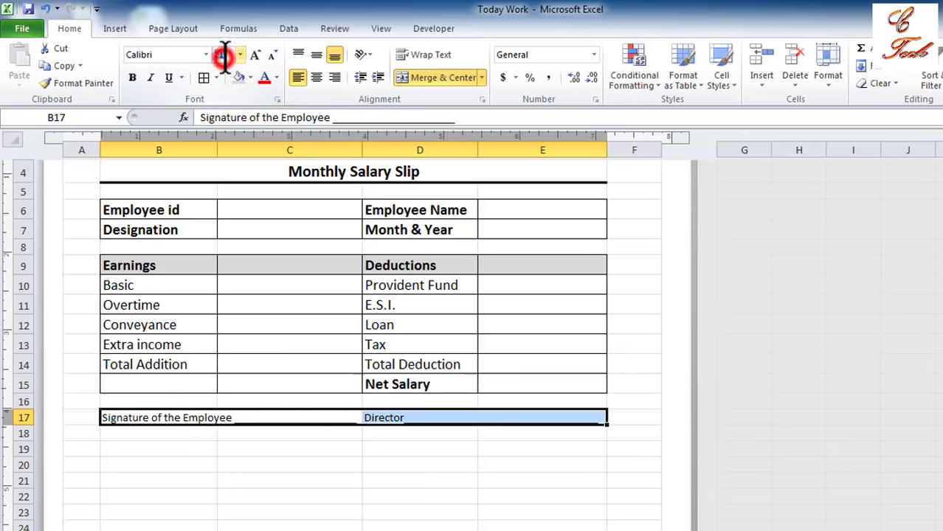
left_click(240, 55)
left_click(243, 121)
left_click(212, 421)
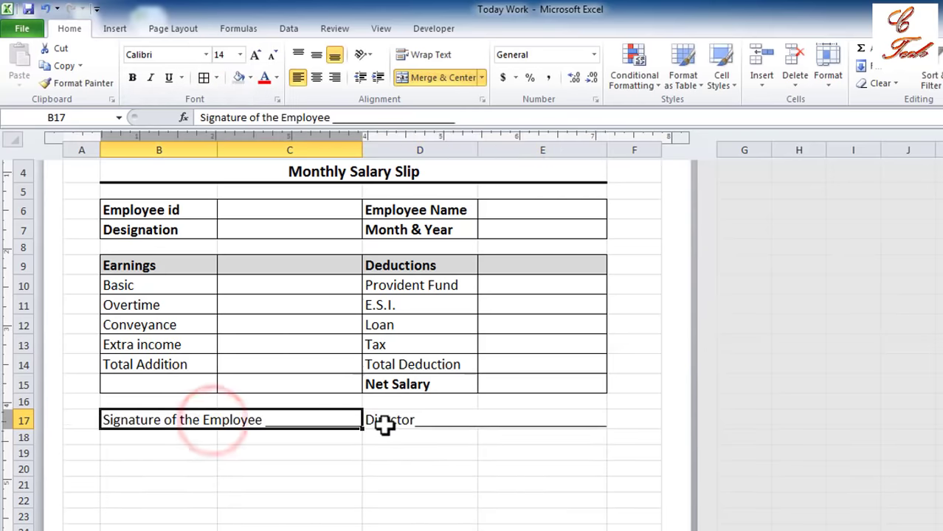
left_click(384, 424)
left_click(267, 453)
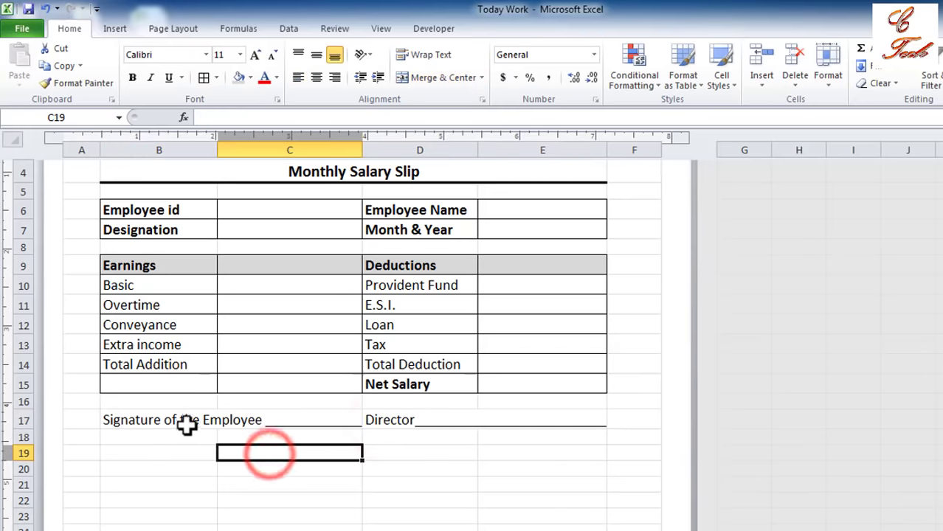
left_click(186, 420)
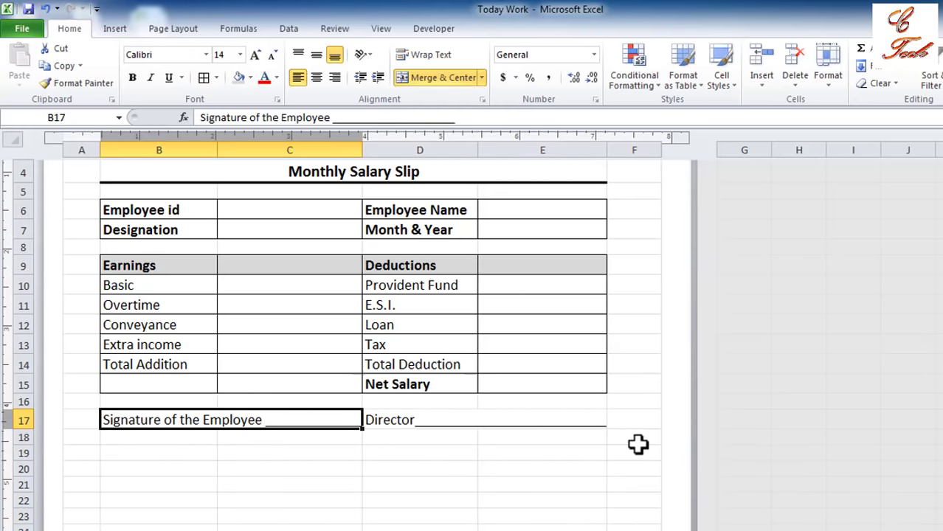
- Fill the slip area A1:F18 with white
mouse_move(635, 438)
left_mouse_down()
mouse_move(69, 201)
mouse_move(67, 233)
left_mouse_up()
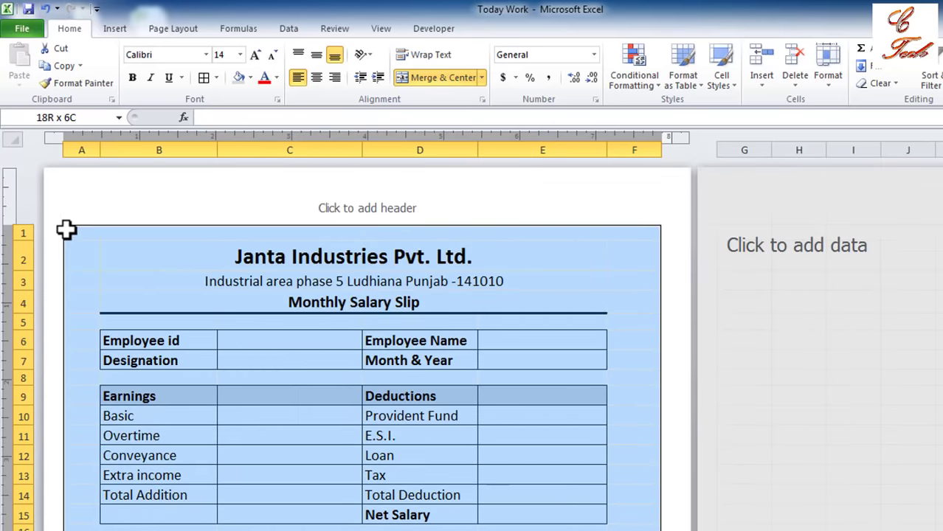
left_click(250, 78)
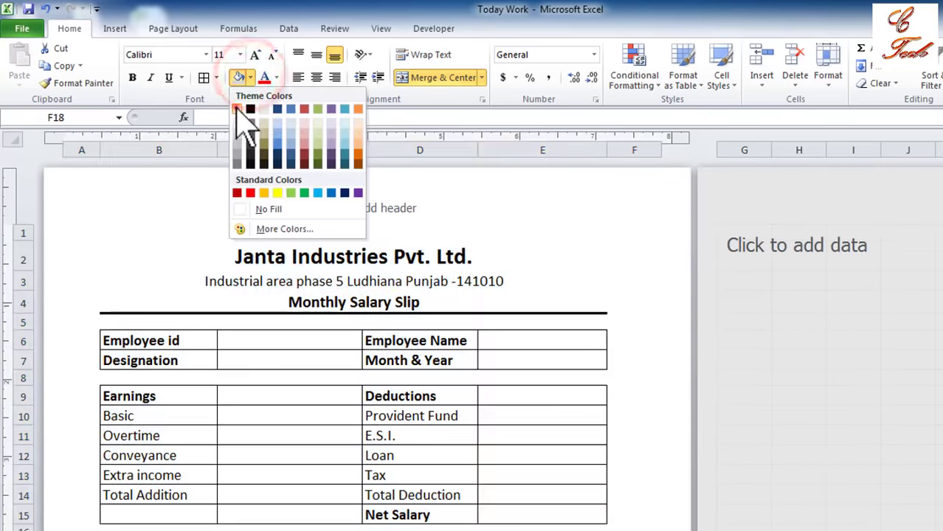
left_click(237, 109)
scroll(135, 320, "up", 2)
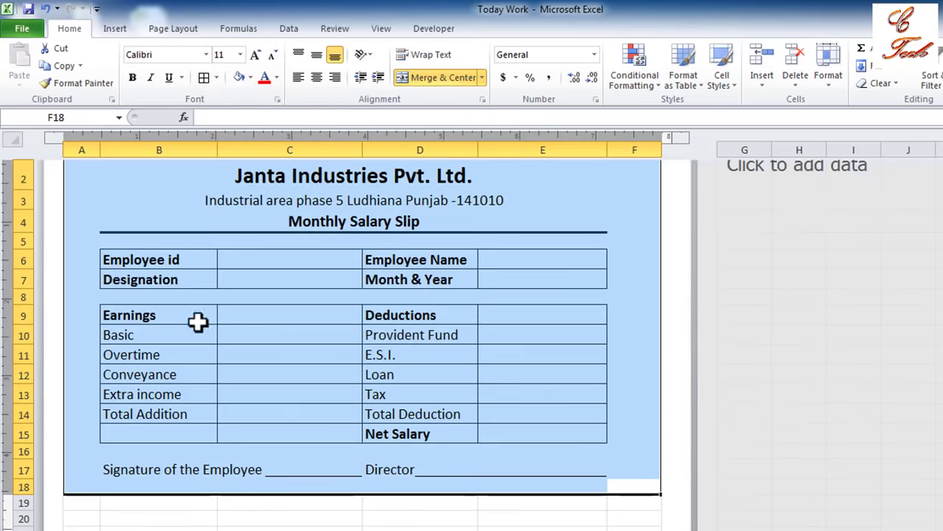
scroll(196, 263, "up", 1)
- Put a Thick Box Border around A1:F18
left_click(216, 77)
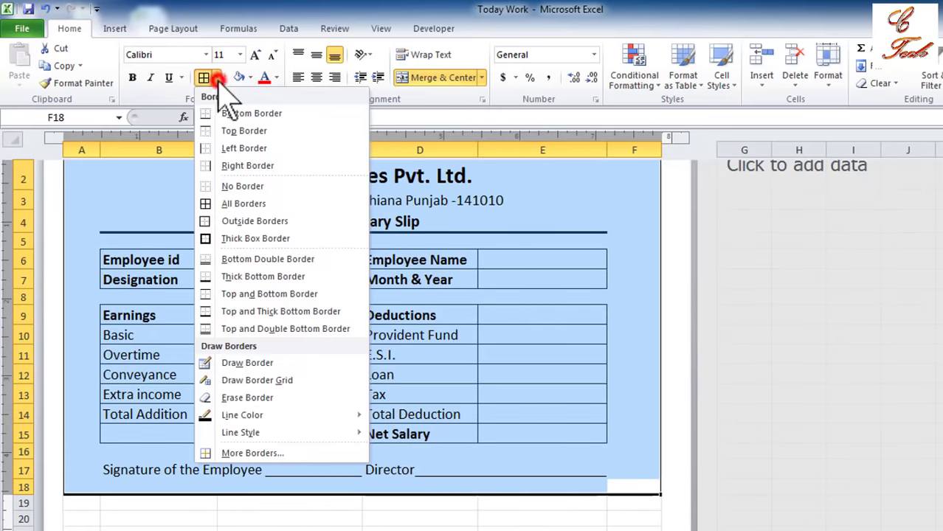
left_click(258, 239)
scroll(565, 412, "up", 2)
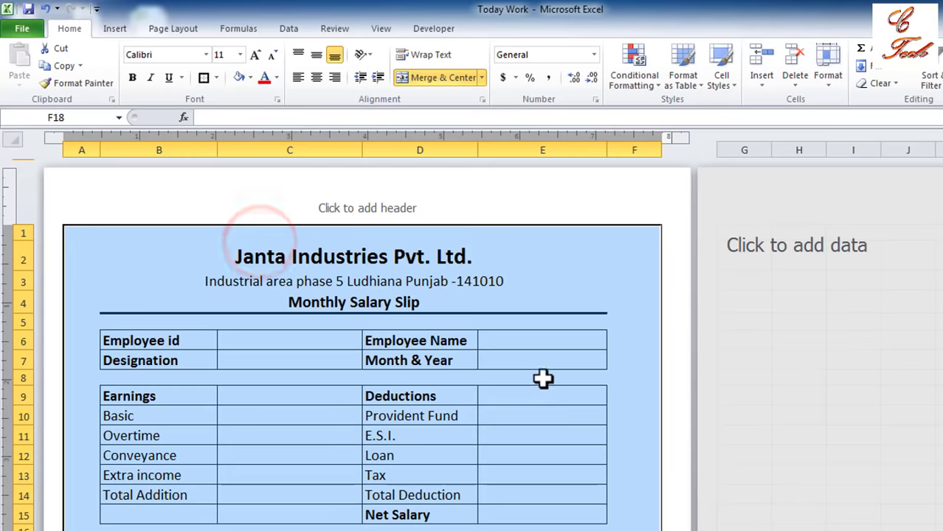
left_click(543, 378)
scroll(262, 284, "down", 3)
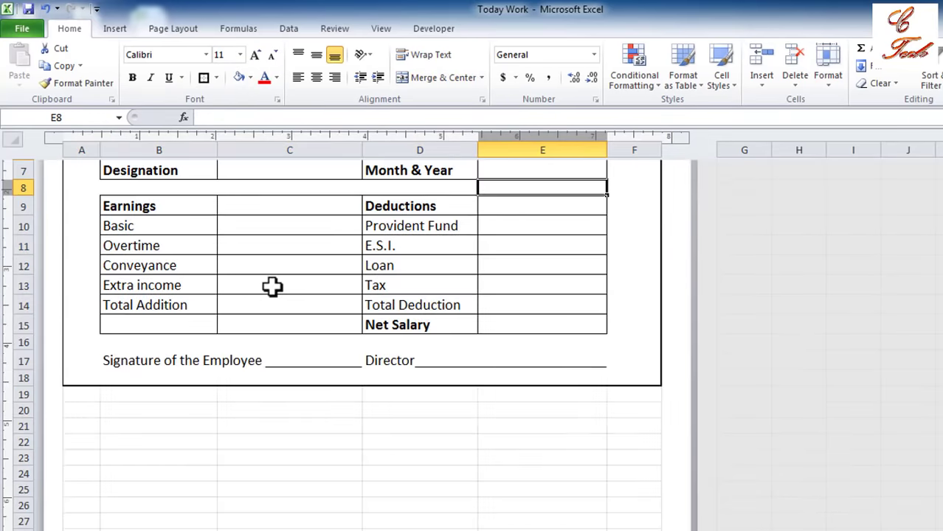
scroll(274, 286, "up", 1)
scroll(281, 282, "up", 2)
scroll(287, 288, "down", 2)
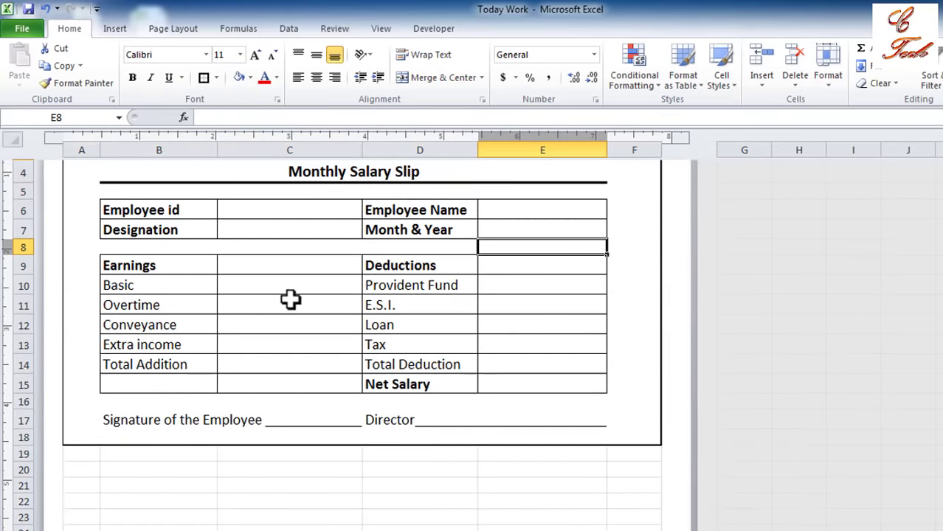
- Give header row B9:E9 the White, Background 1, Darker 15% fill
left_click_drag(161, 267, 487, 264)
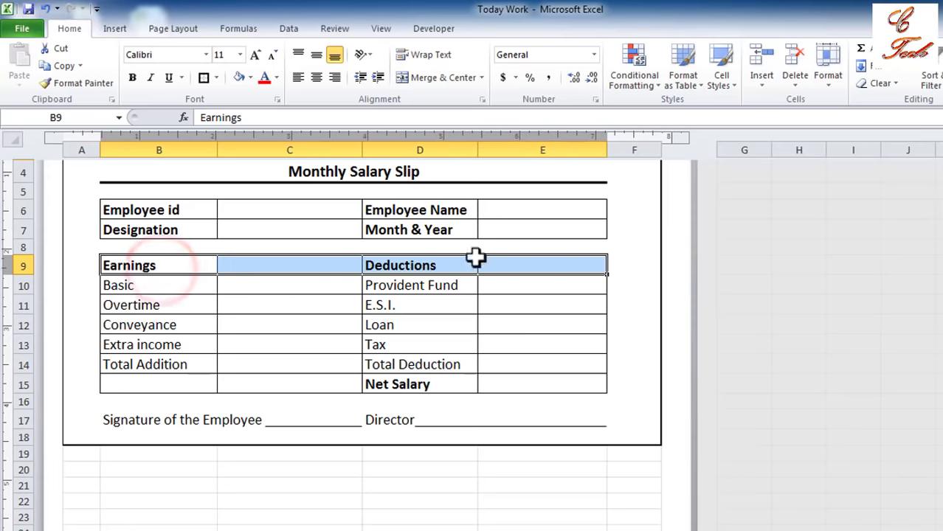
left_click(253, 78)
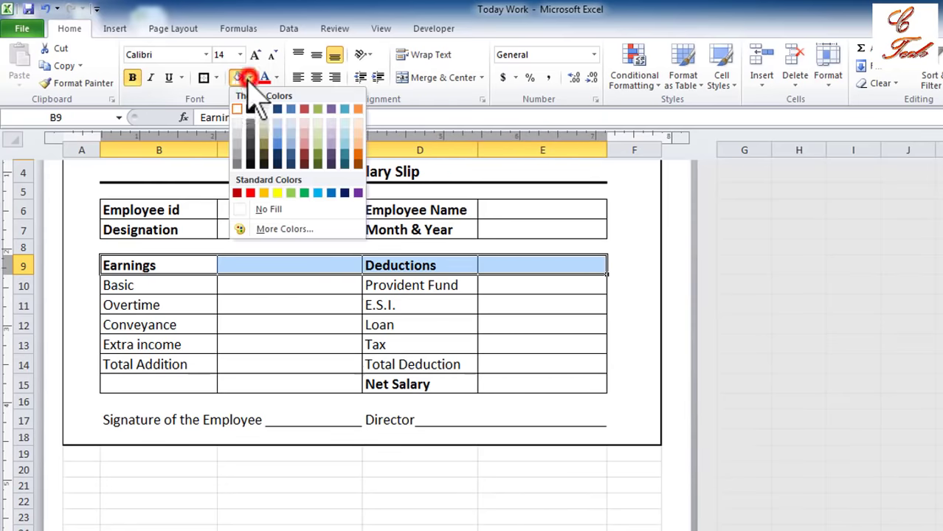
left_click(238, 133)
left_click(373, 485)
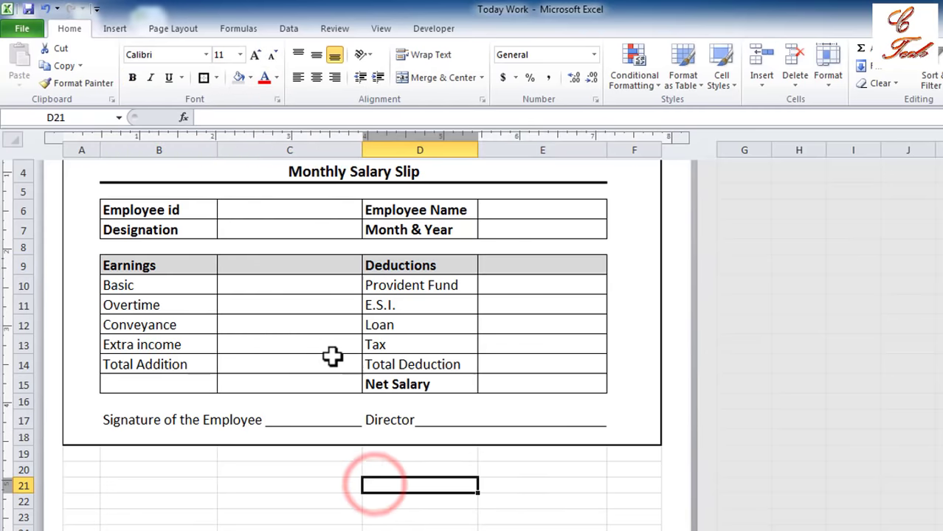
scroll(332, 356, "up", 2)
scroll(332, 357, "down", 2)
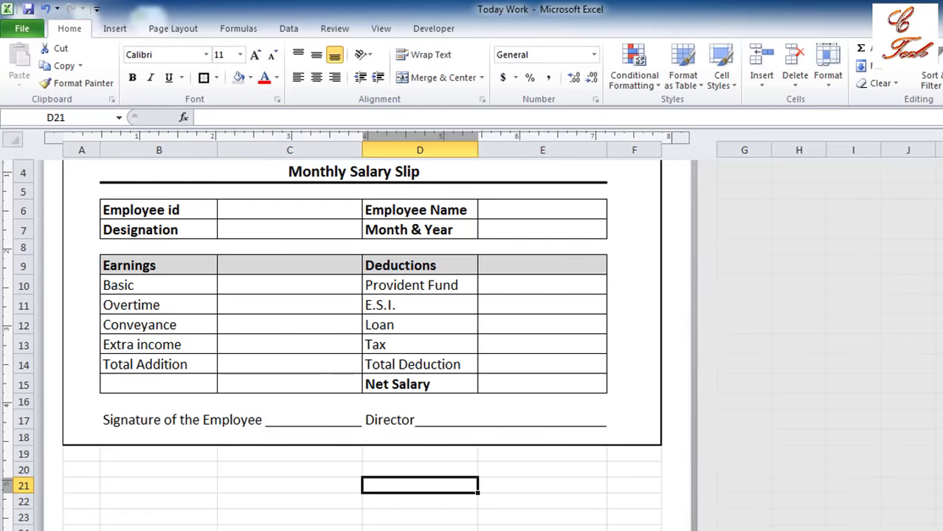
scroll(332, 356, "up", 1)
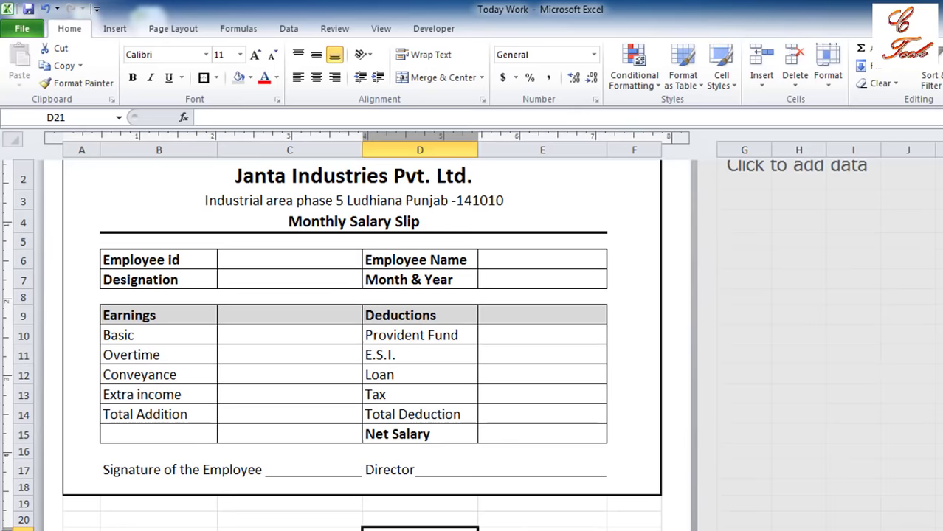
scroll(333, 357, "up", 1)
scroll(332, 357, "down", 1)
scroll(332, 357, "up", 1)
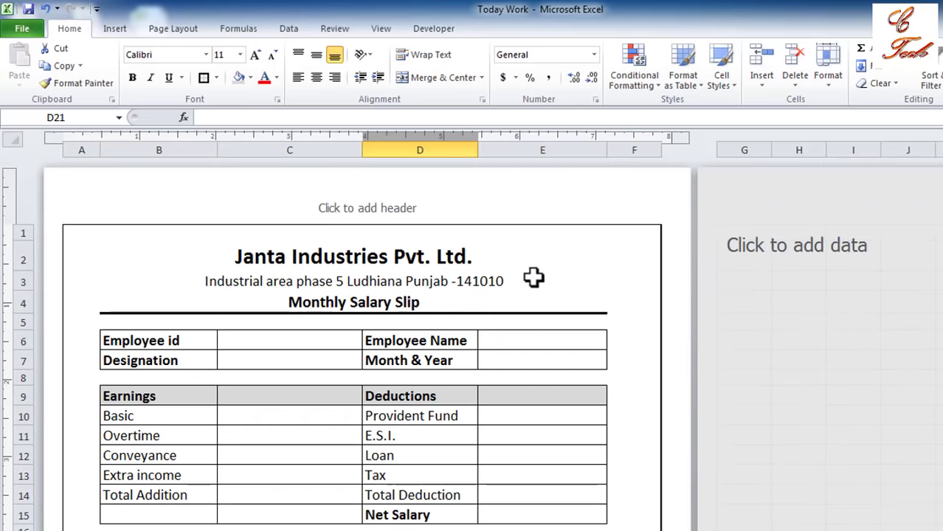
scroll(427, 302, "down", 1)
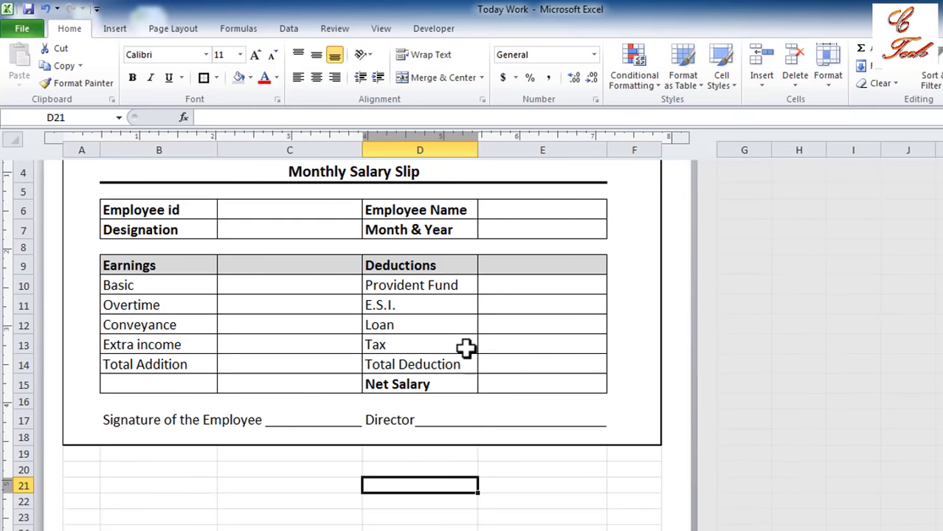
scroll(466, 347, "up", 1)
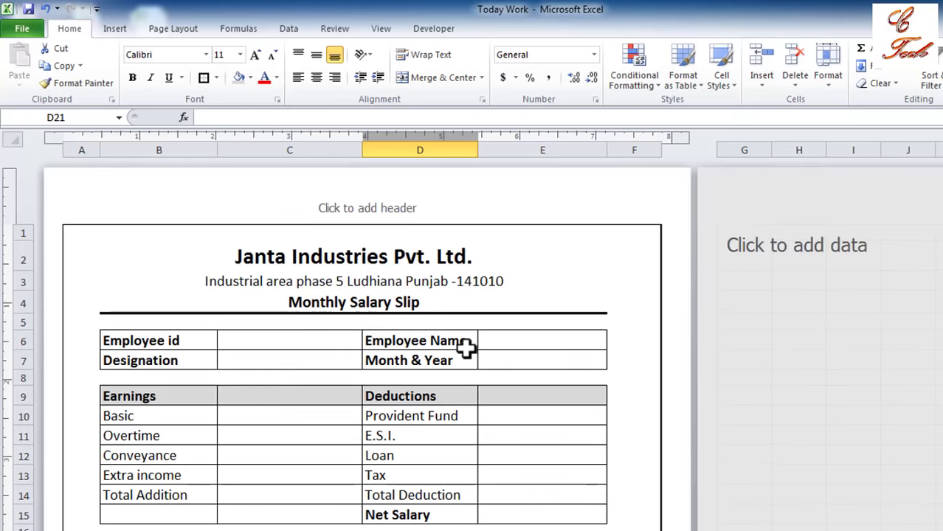
scroll(466, 347, "down", 1)
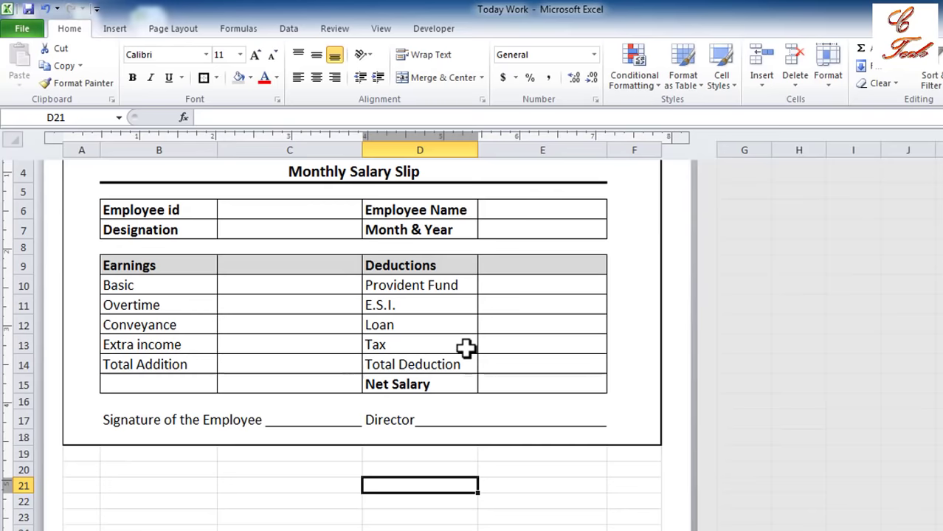
- Enter =SUM(C10:C13) in C14 for Total Addition
left_click(252, 369)
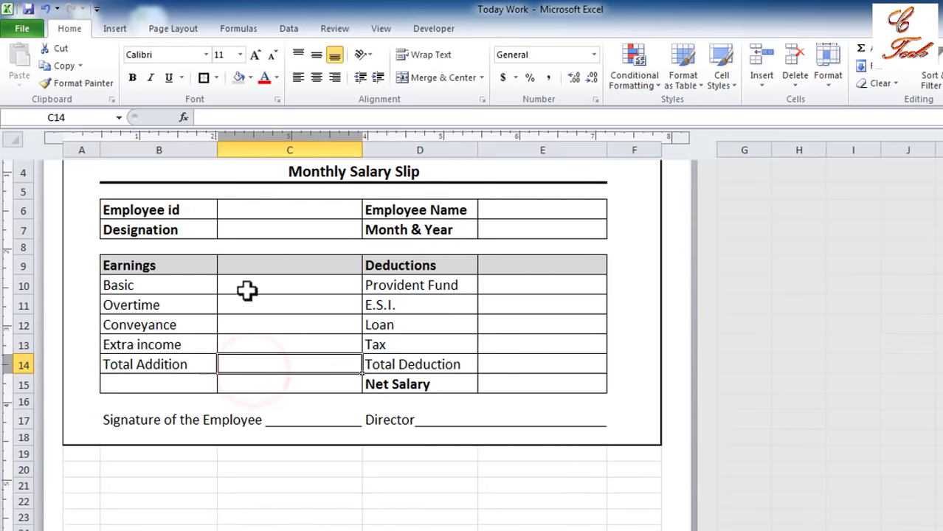
left_click_drag(254, 282, 258, 342)
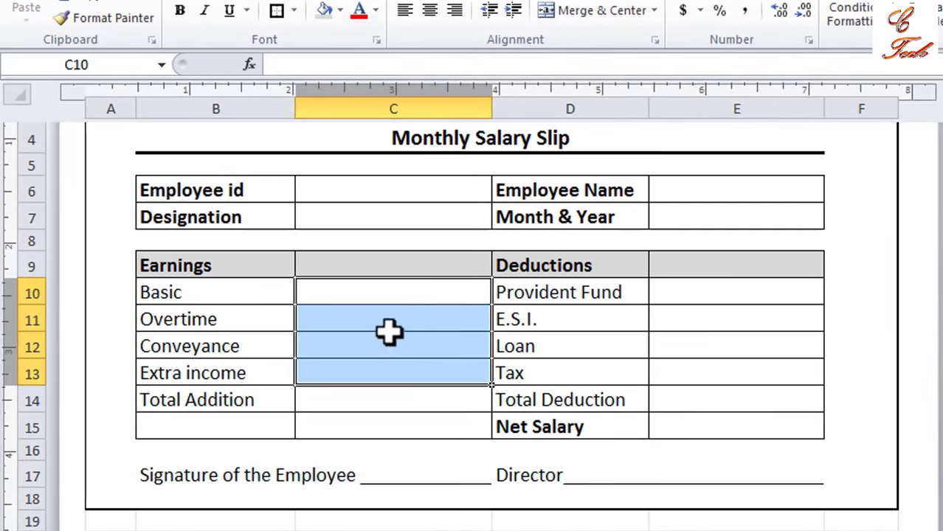
left_click(410, 405)
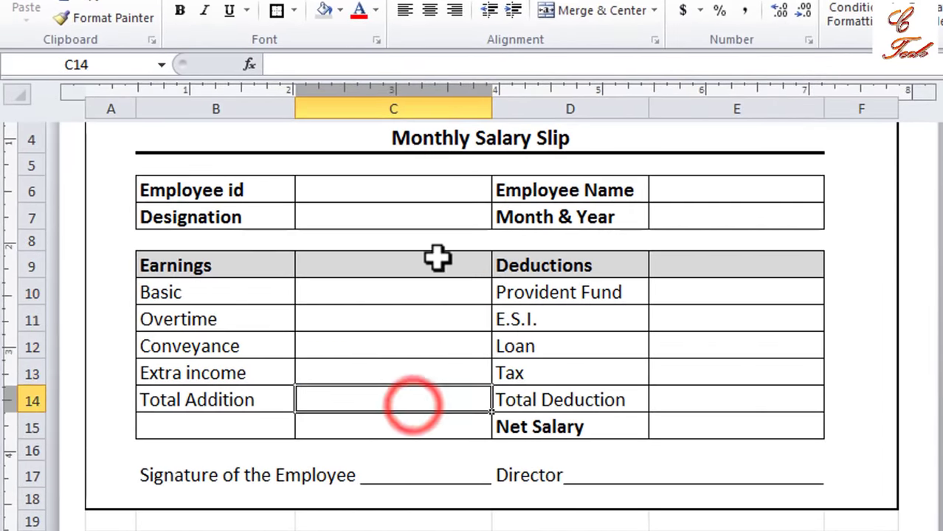
left_click(351, 65)
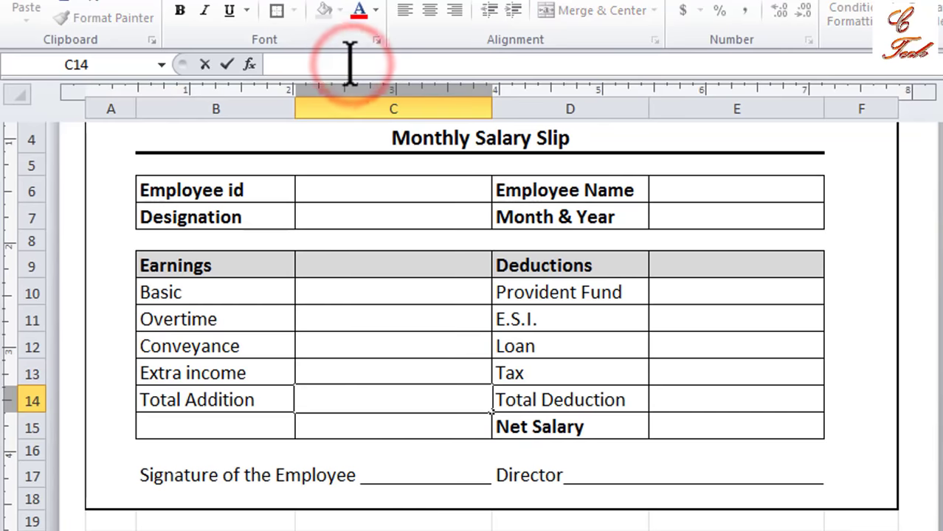
type("=sum")
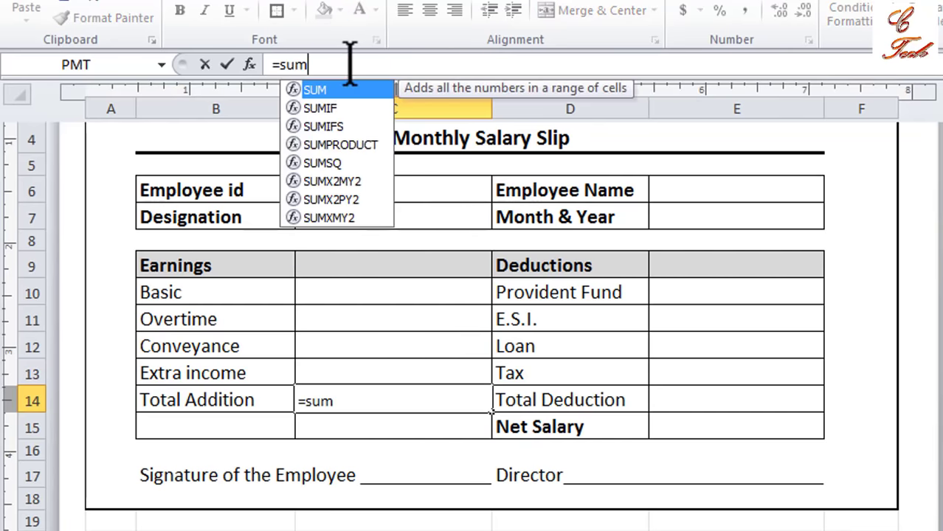
type("(")
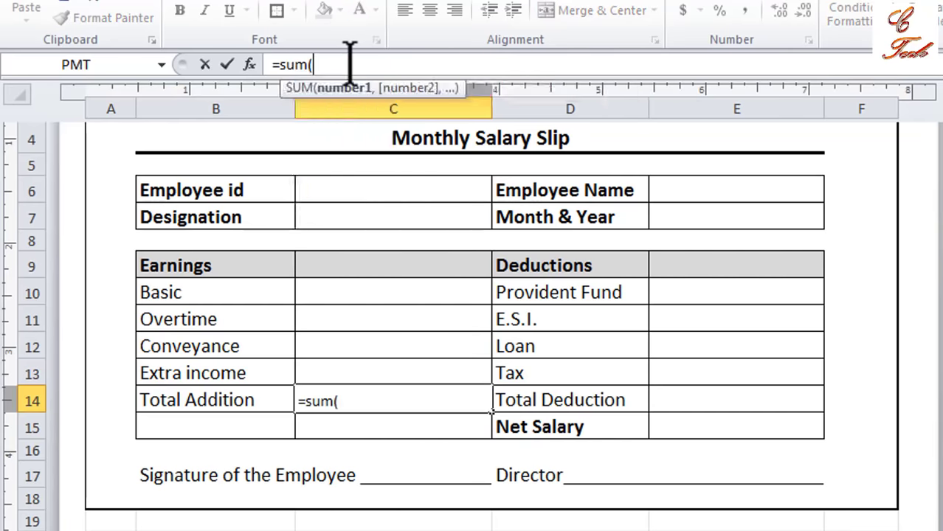
left_click_drag(357, 293, 354, 369)
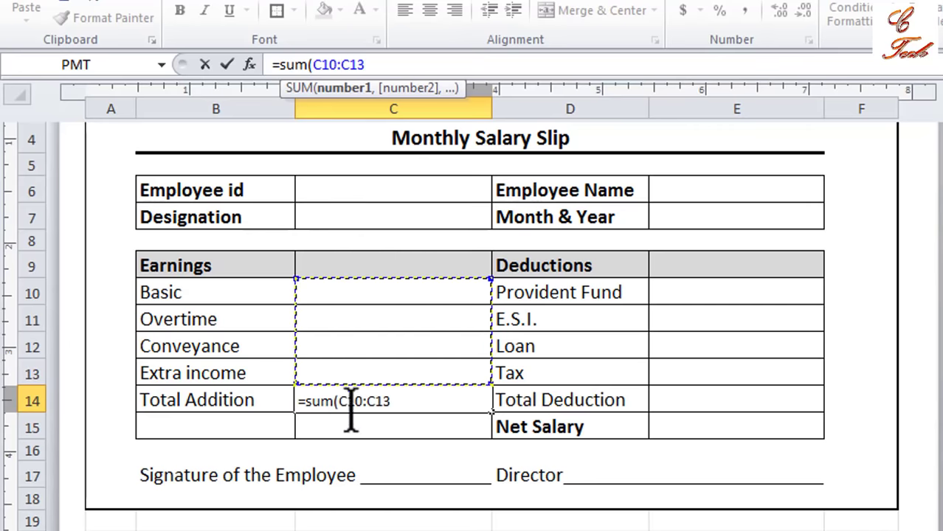
type(")")
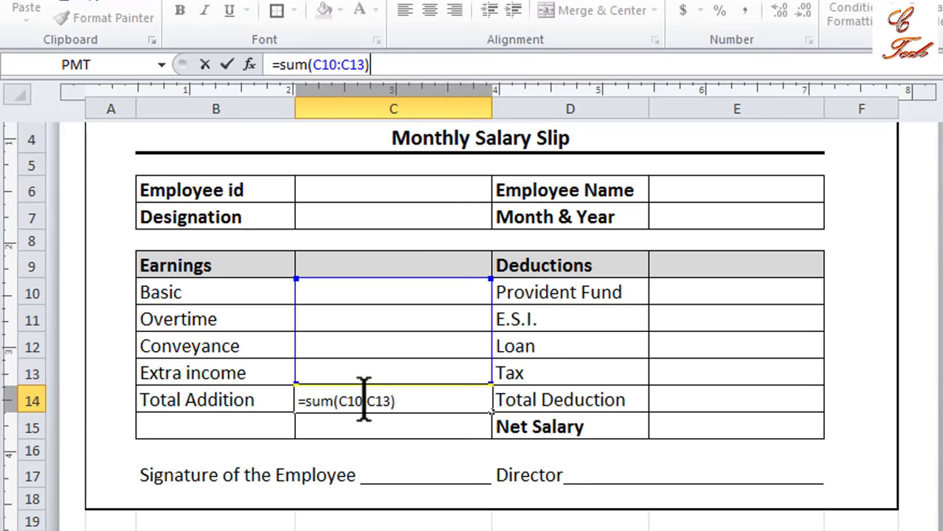
key("Return")
left_click(377, 401)
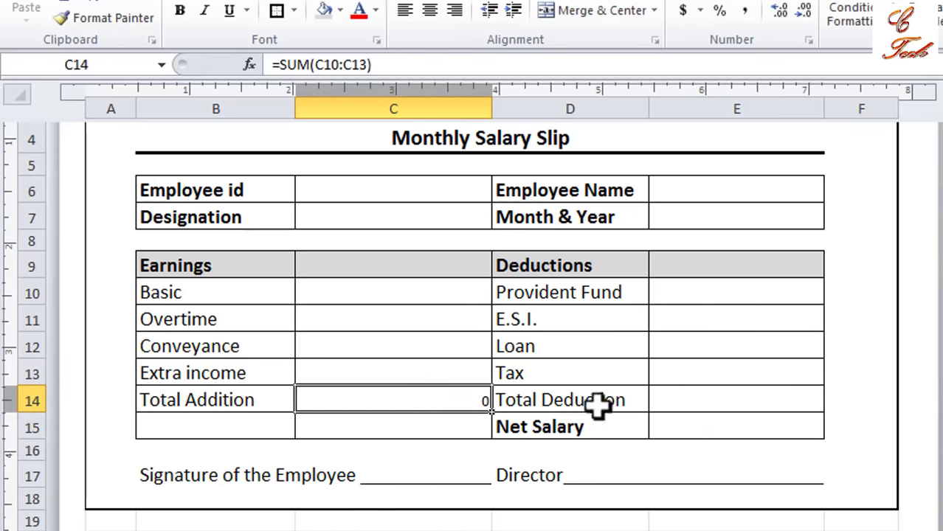
- Enter =SUM(E10:E13) in E14 for Total Deduction
left_click(691, 407)
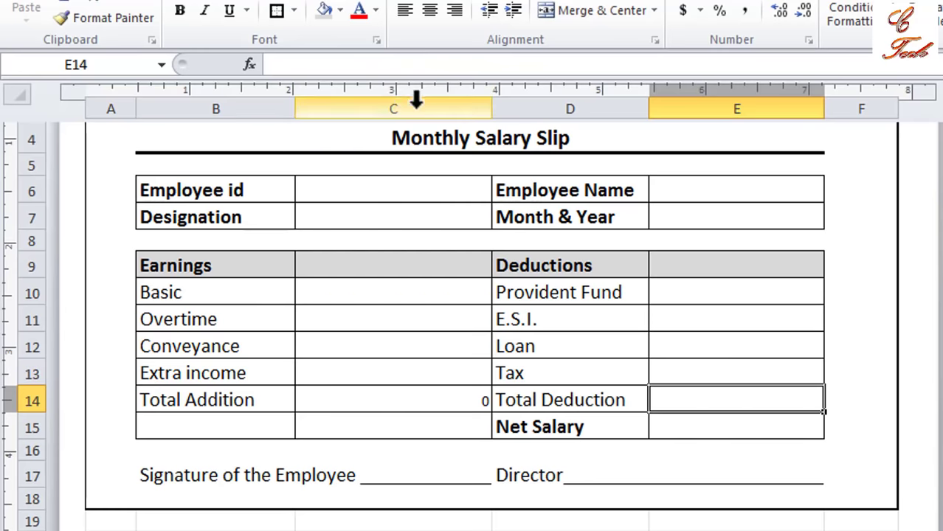
left_click(360, 64)
type("=")
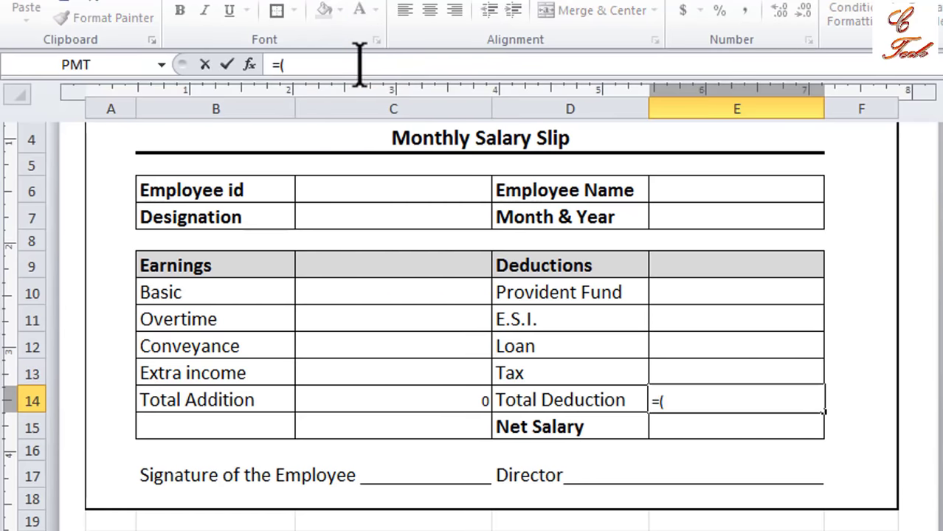
type("sum")
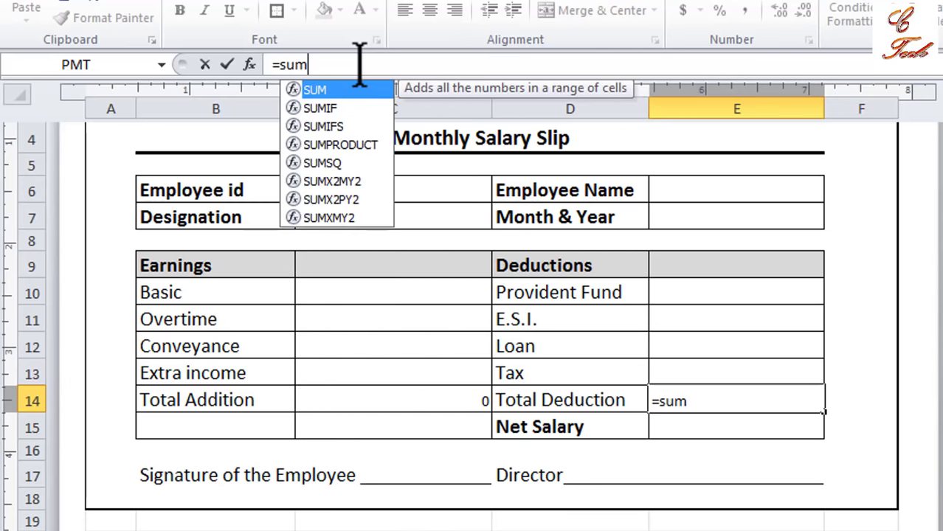
type("(")
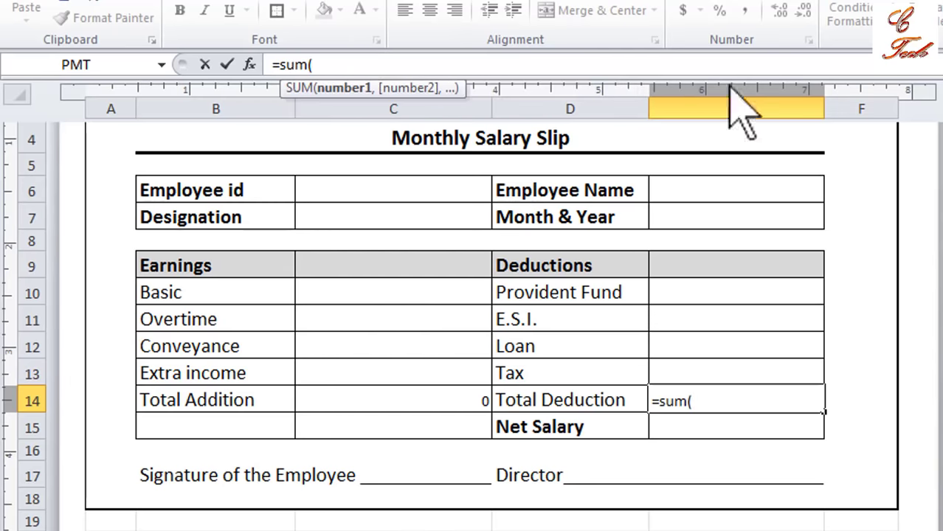
left_click(688, 296)
left_click_drag(688, 307, 684, 372)
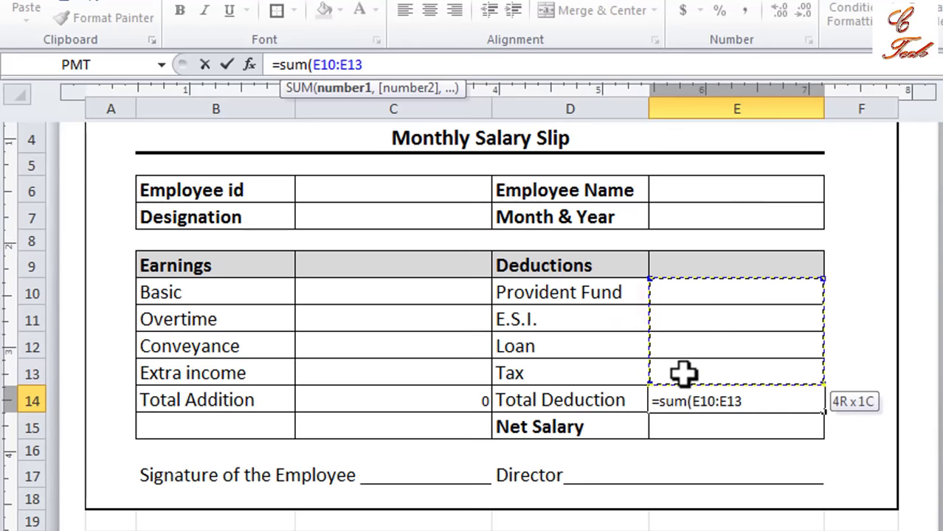
type(")")
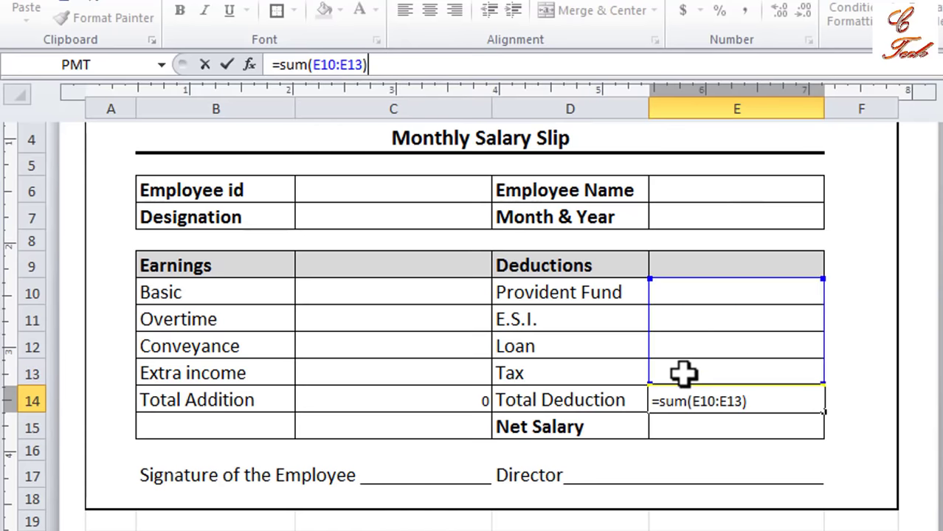
key("Return")
left_click(666, 403)
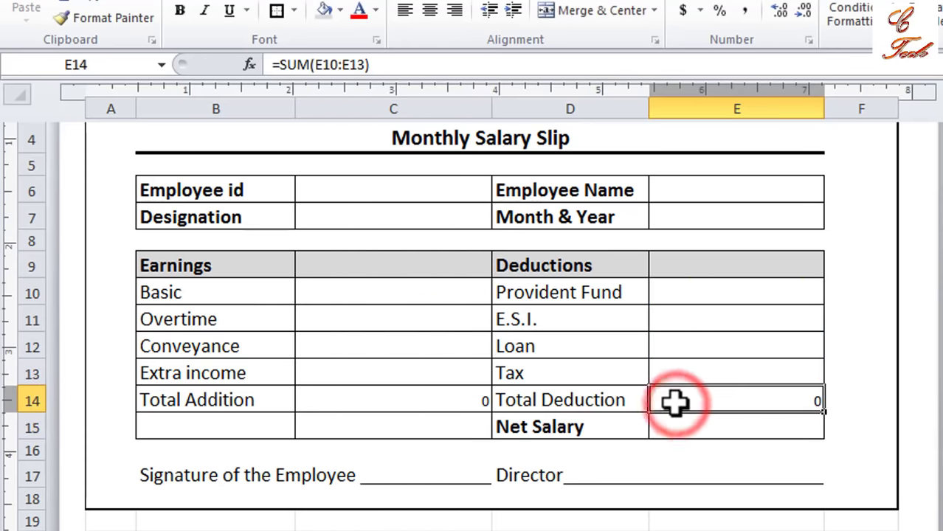
- Compare the C14 and E14 sum formulas, then select Net Salary cell E15
left_click(682, 431)
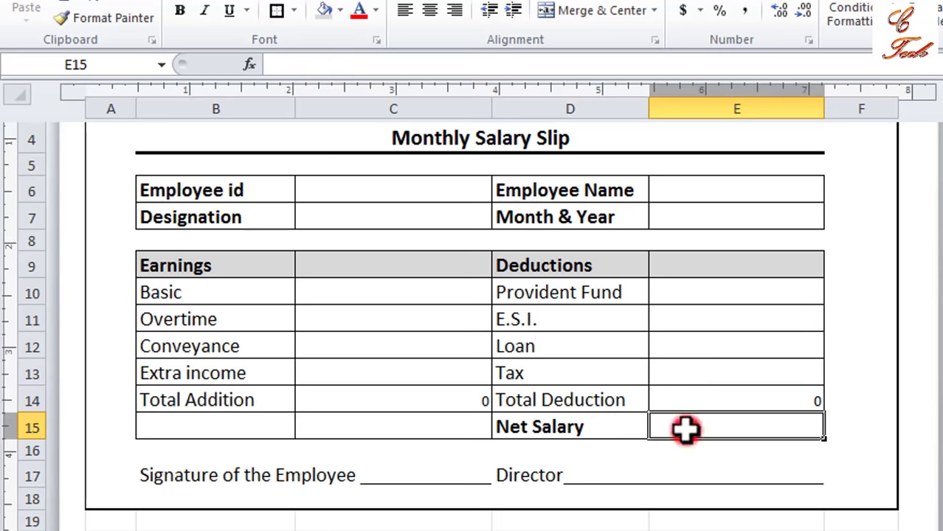
left_click(343, 403)
left_click(687, 403)
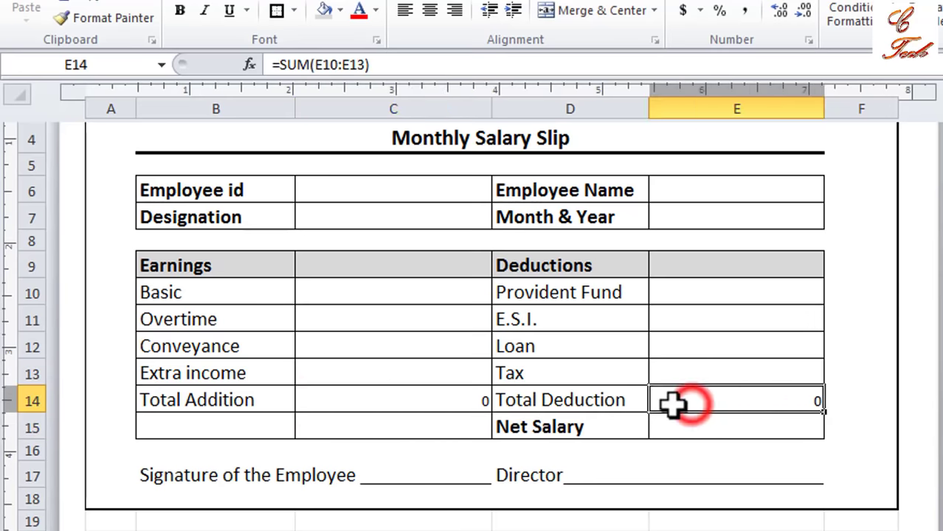
left_click(415, 402)
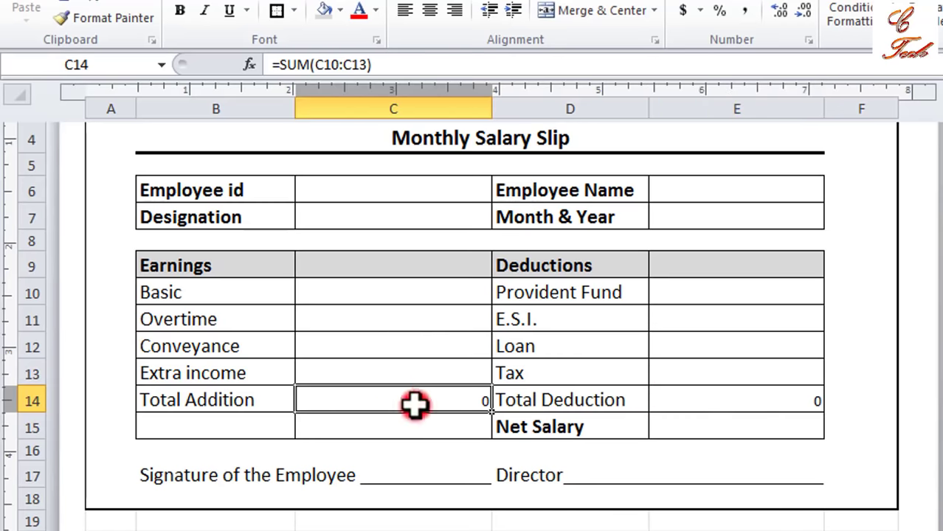
left_click(679, 402)
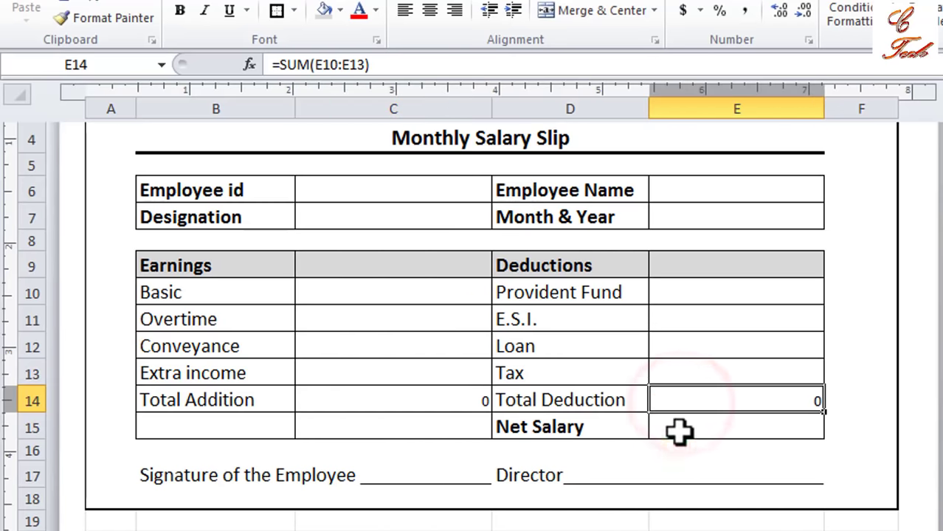
left_click(701, 428)
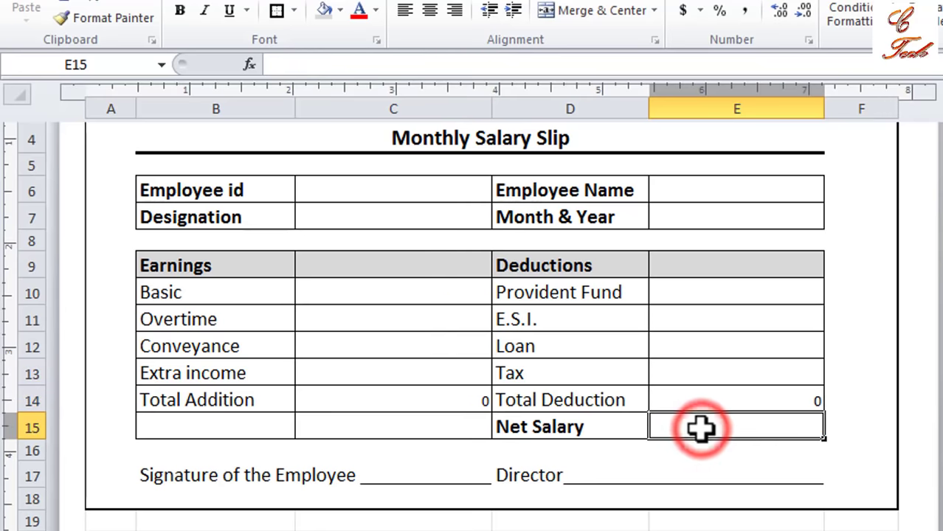
- Enter =(C14-E14) in E15 so Net Salary shows 0
left_click(356, 64)
type("=(")
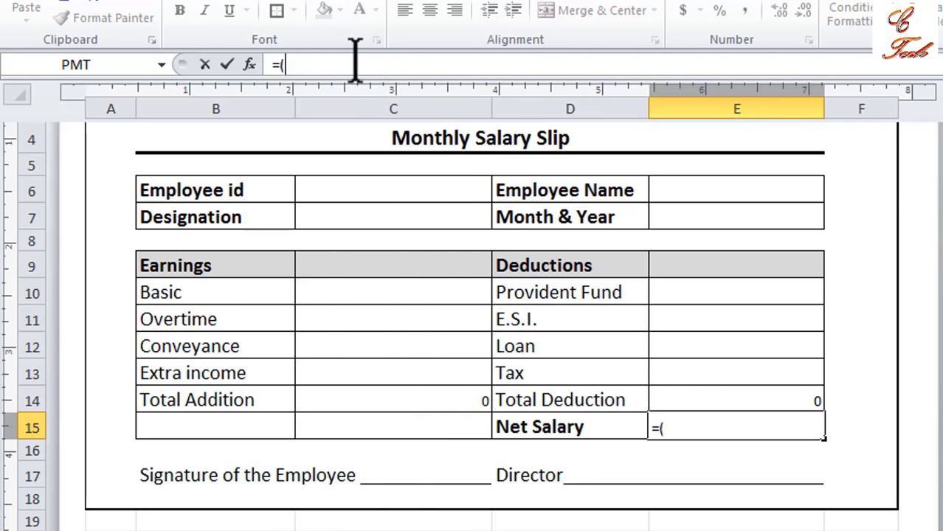
left_click(347, 399)
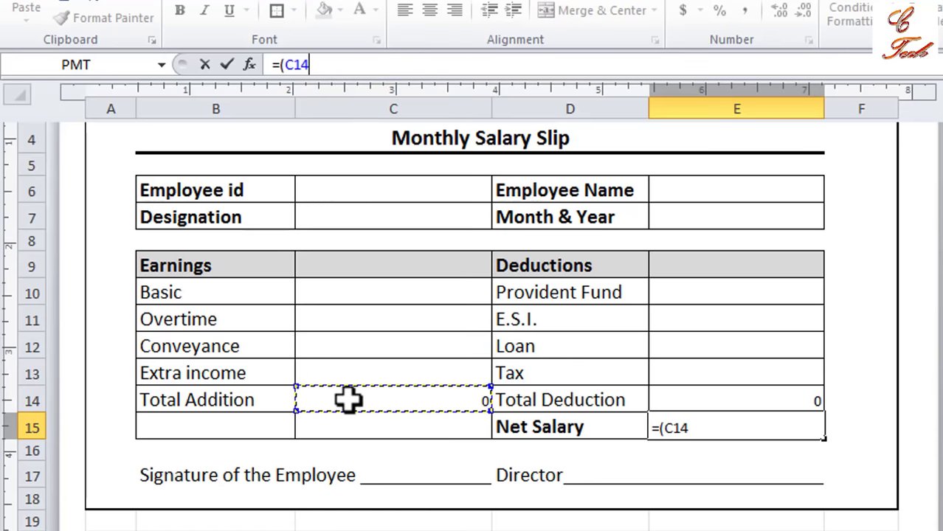
type("-")
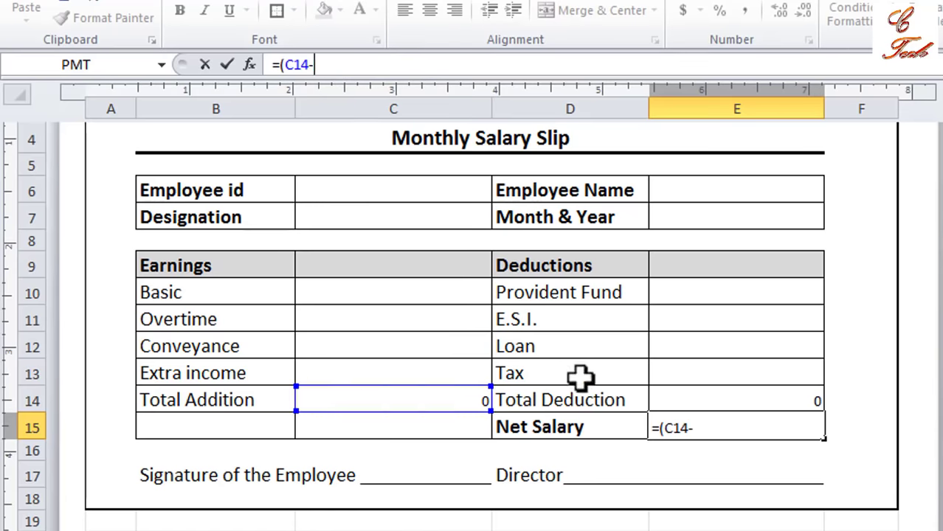
left_click(693, 400)
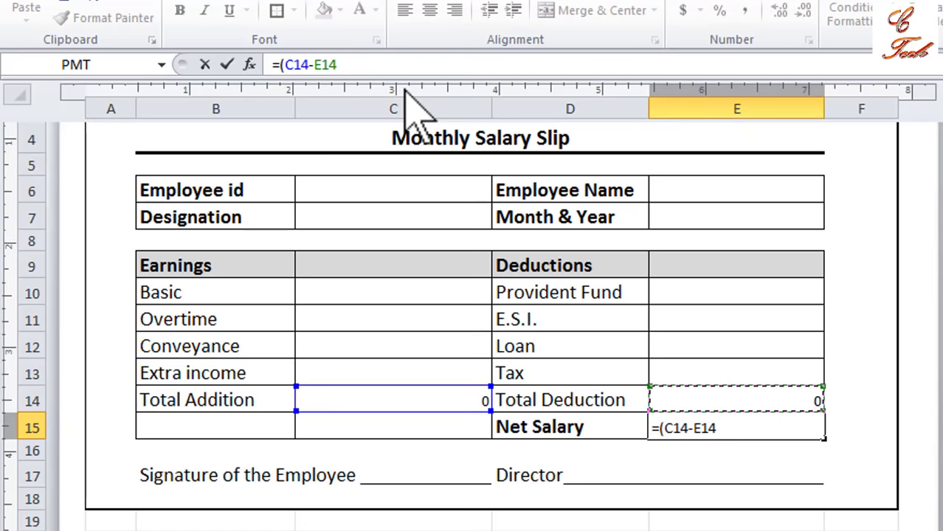
type(")")
key("Return")
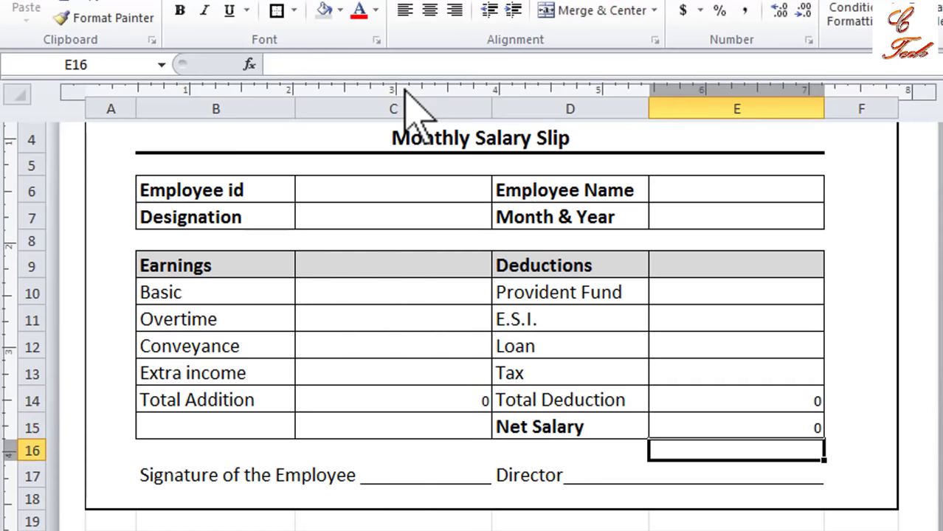
left_click(740, 428)
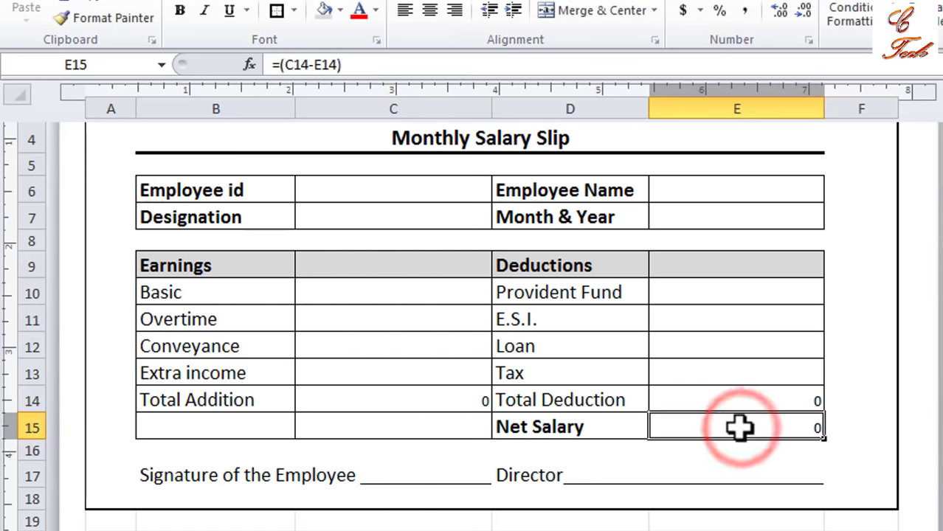
left_click(570, 528)
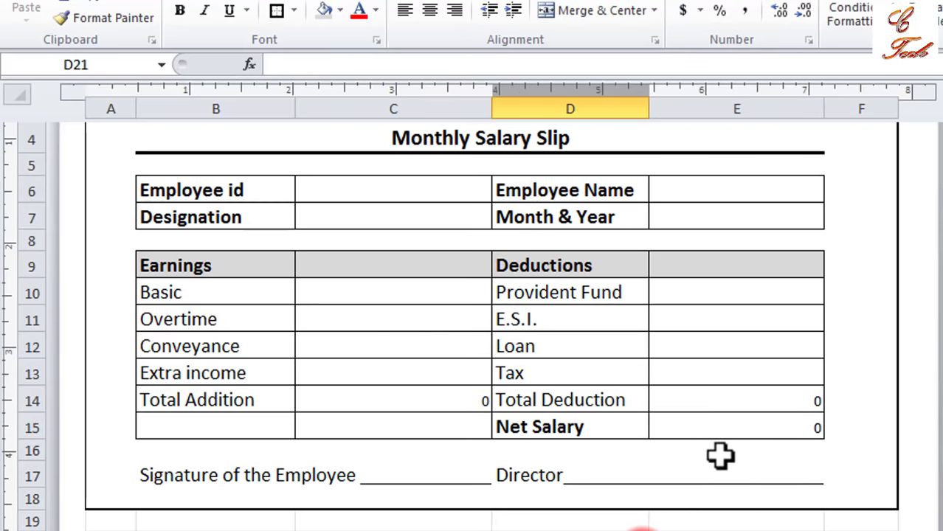
- Enter employee id 465 in C6 and the employee's name in E6
scroll(383, 262, "up", 1)
scroll(353, 267, "down", 1)
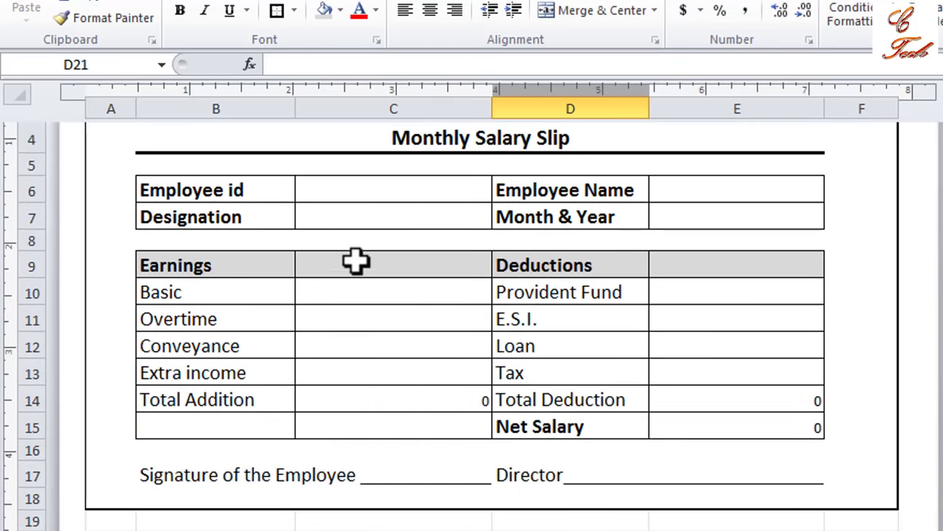
left_click(343, 191)
type("465")
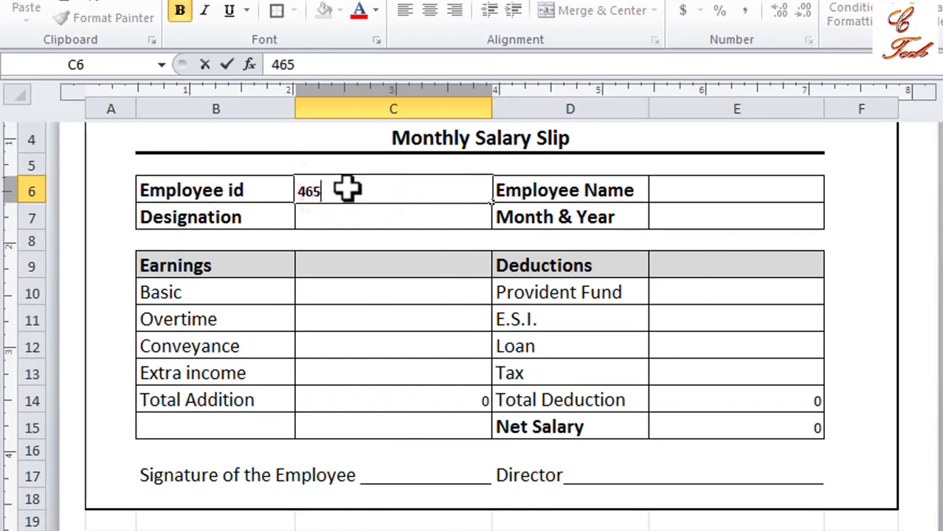
left_click(703, 191)
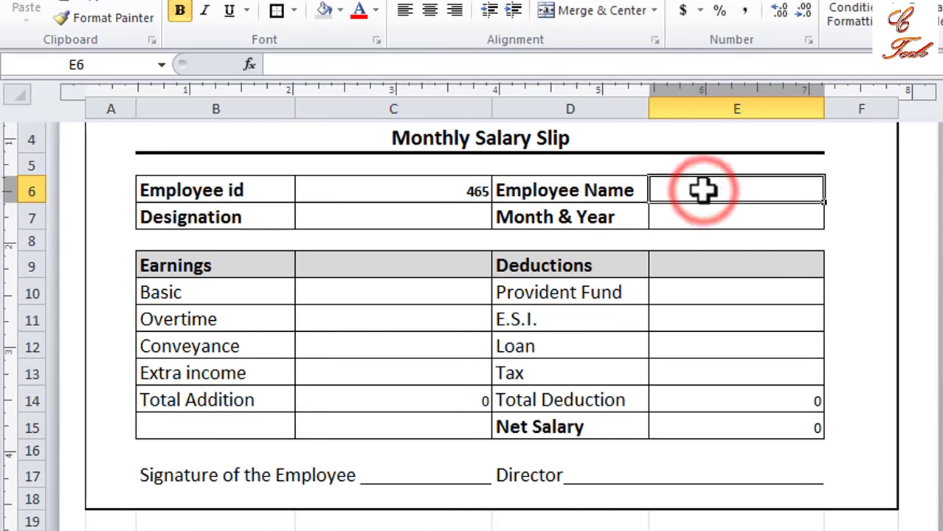
type("chandan")
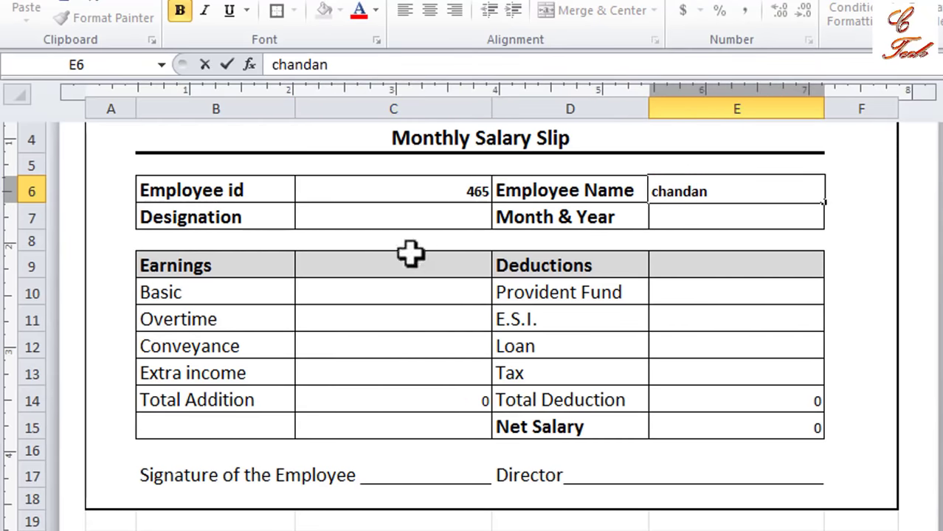
left_click(400, 217)
- Enter designation supervisor in C7 and centred month Dec-19 in E7
type("supervisor")
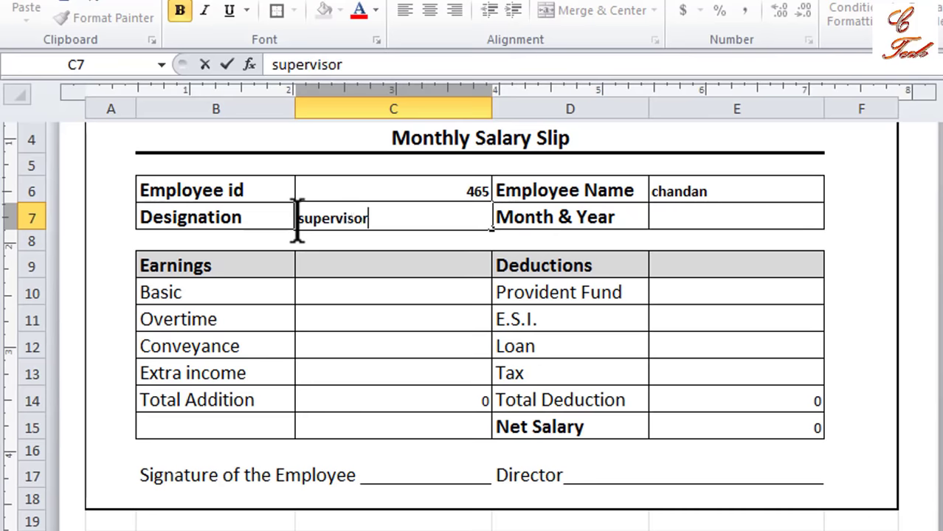
left_click(661, 211)
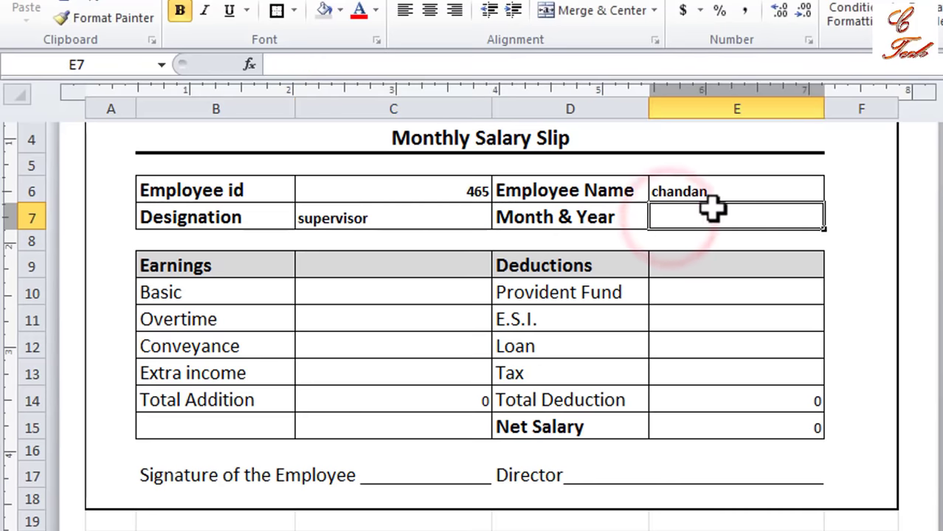
type("12/2019")
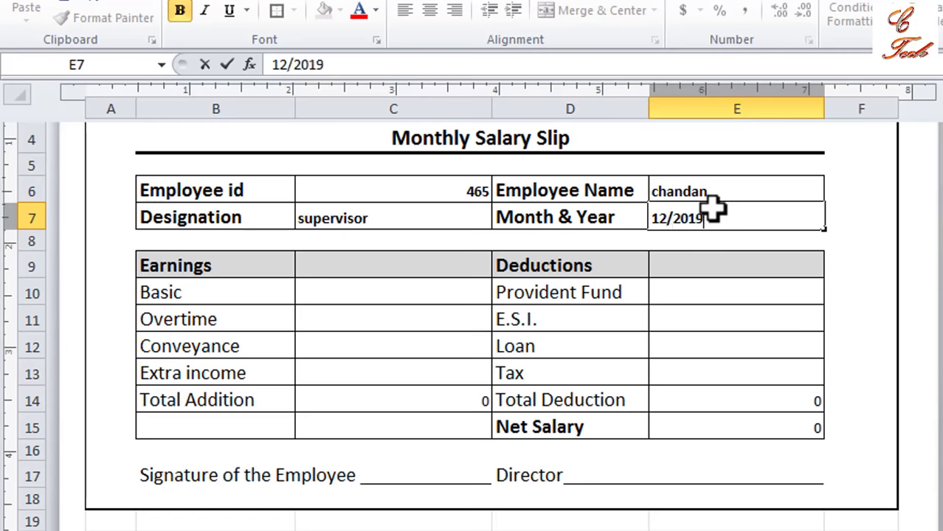
left_click(691, 290)
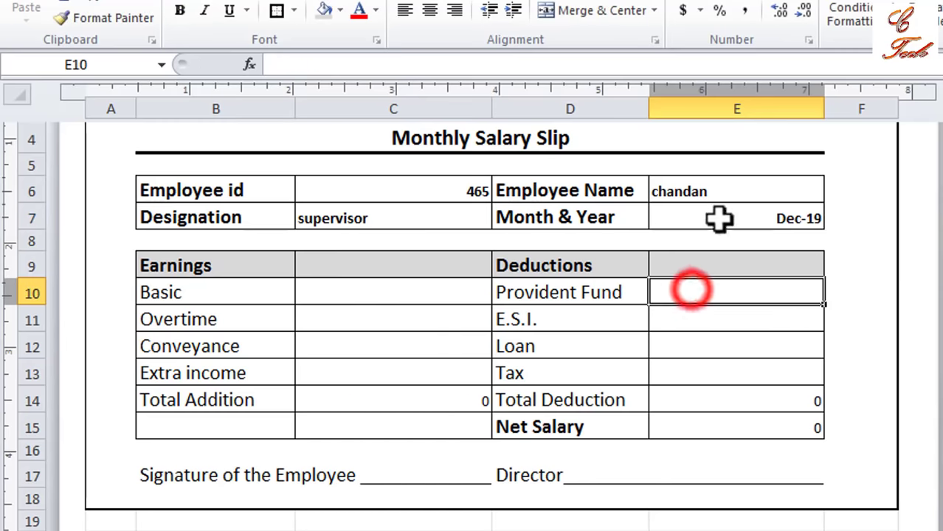
left_click(803, 219)
left_click(430, 9)
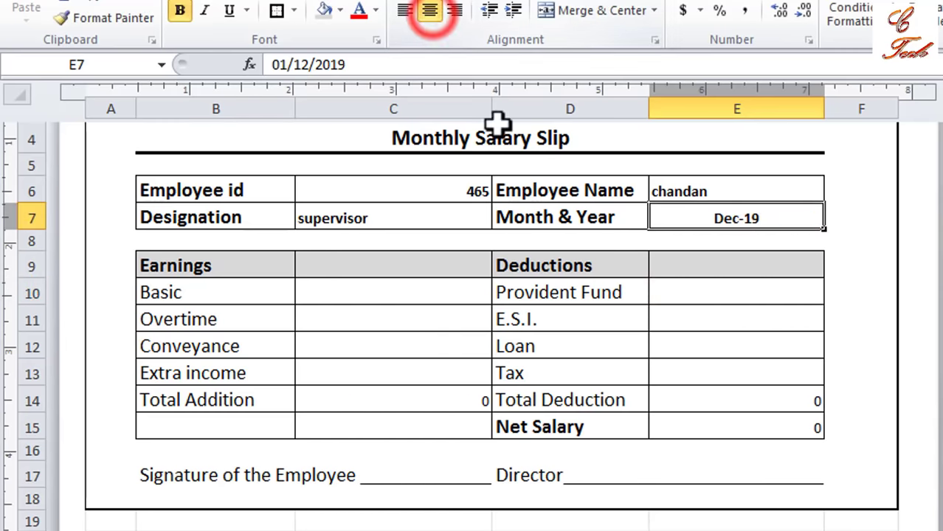
- Enter 5000 as Overtime in C11 and check the Total Addition formula
left_click(355, 293)
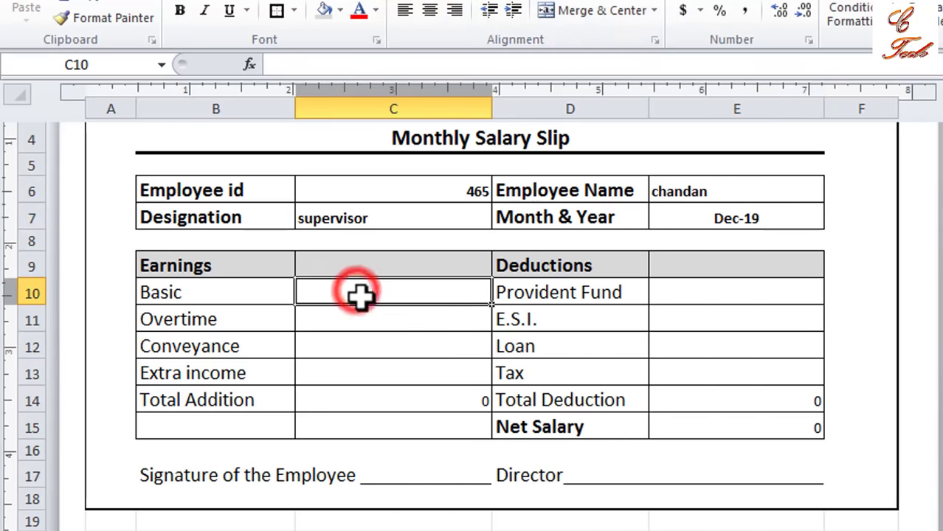
type("15000")
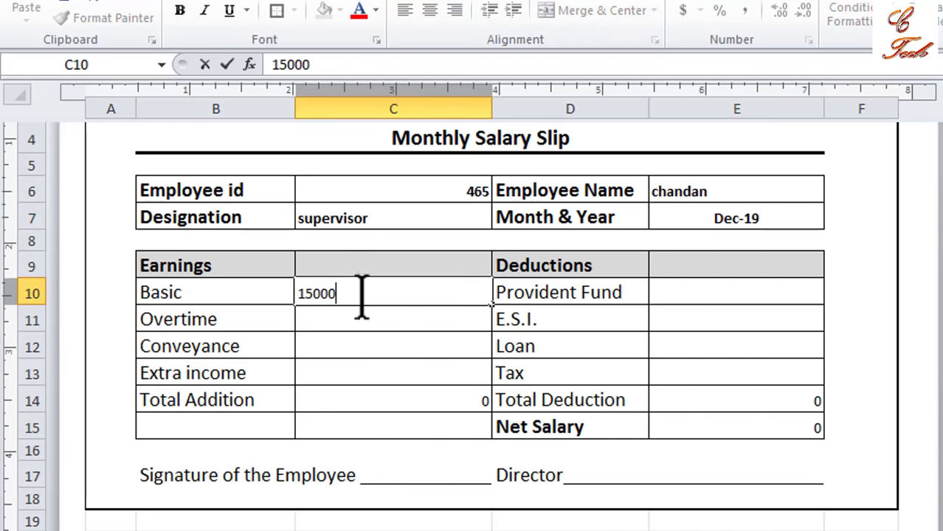
left_click(375, 327)
type("5")
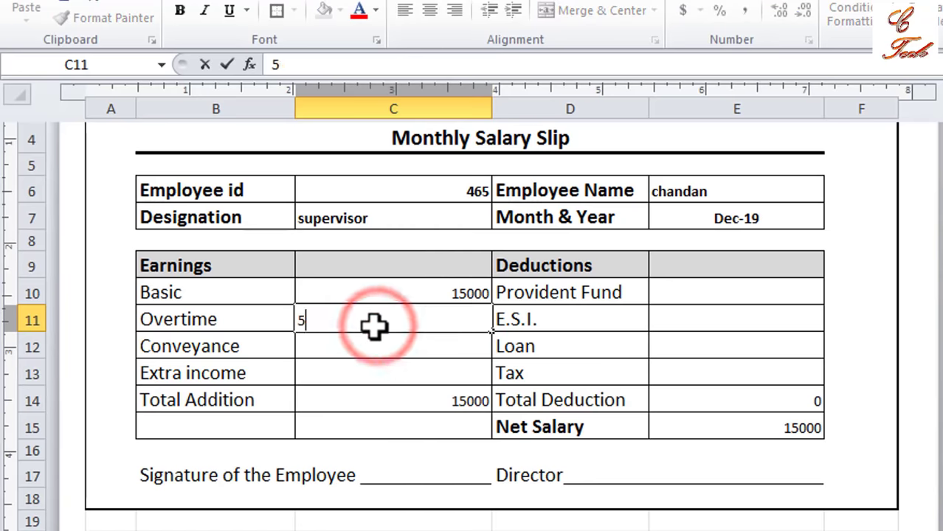
type("000")
left_click(362, 345)
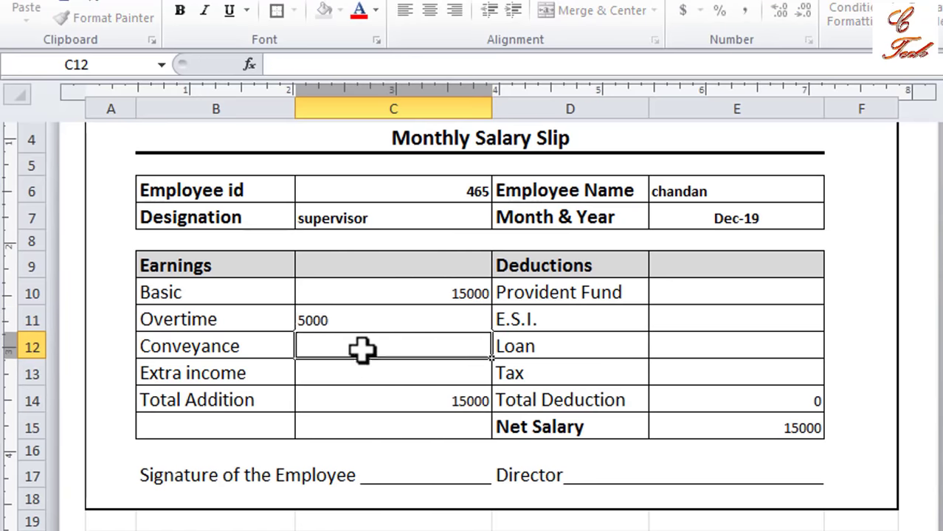
left_click(353, 373)
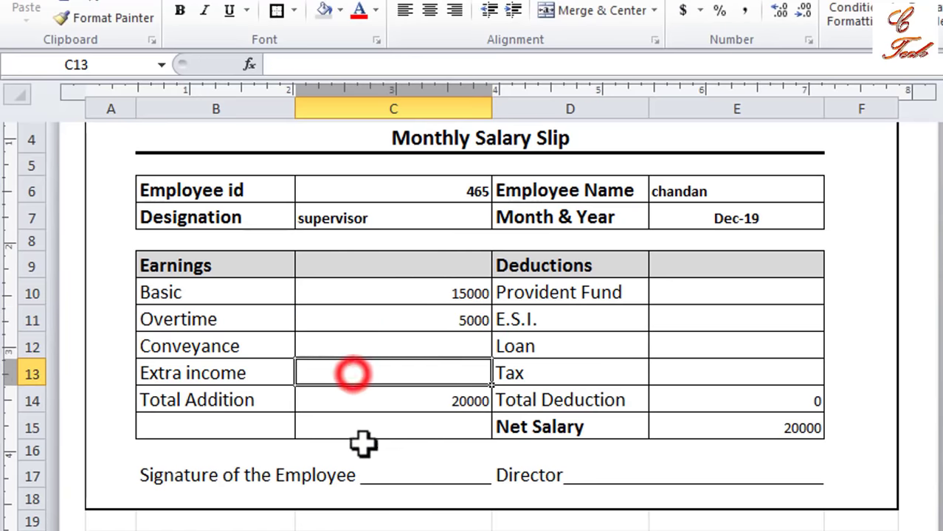
left_click(392, 402)
- Enter deductions Provident Fund 1500, E.S.I. 250 and Loan 3000, giving Net Salary 15250
left_click(705, 298)
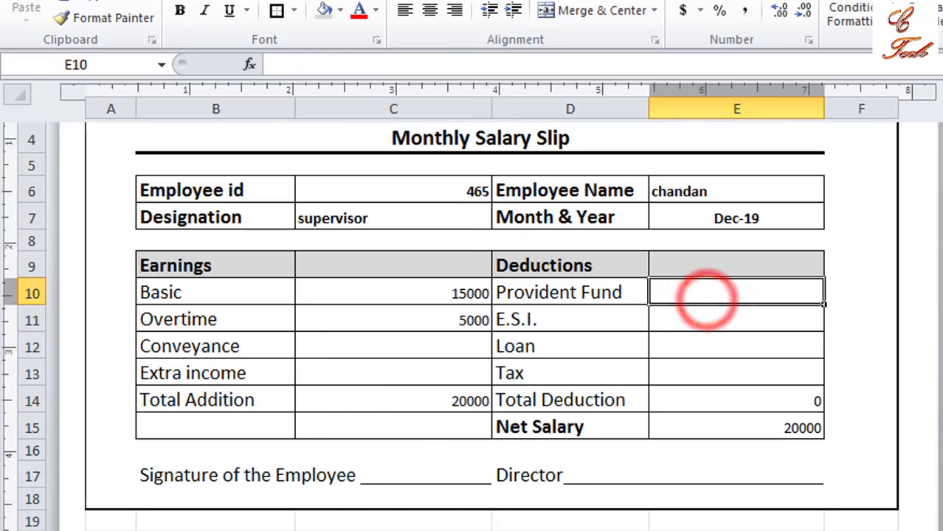
type("1500")
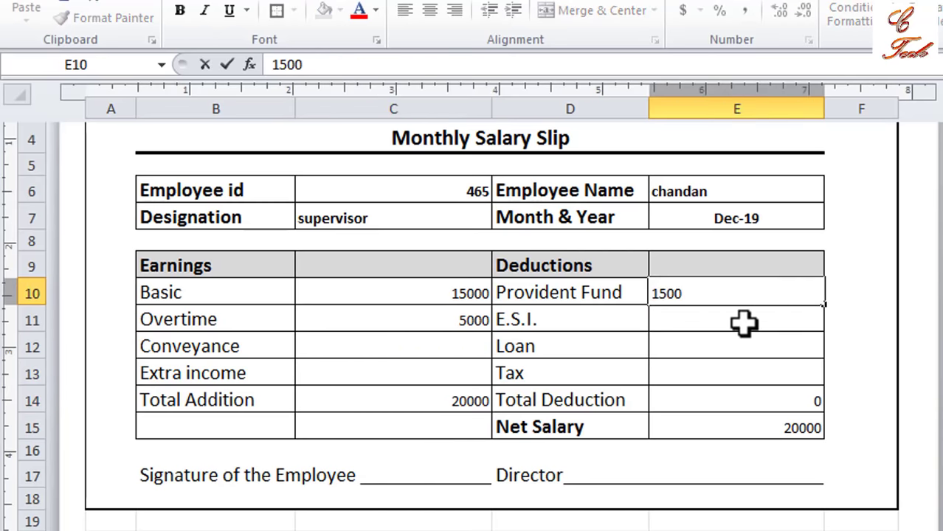
left_click(743, 322)
type("250")
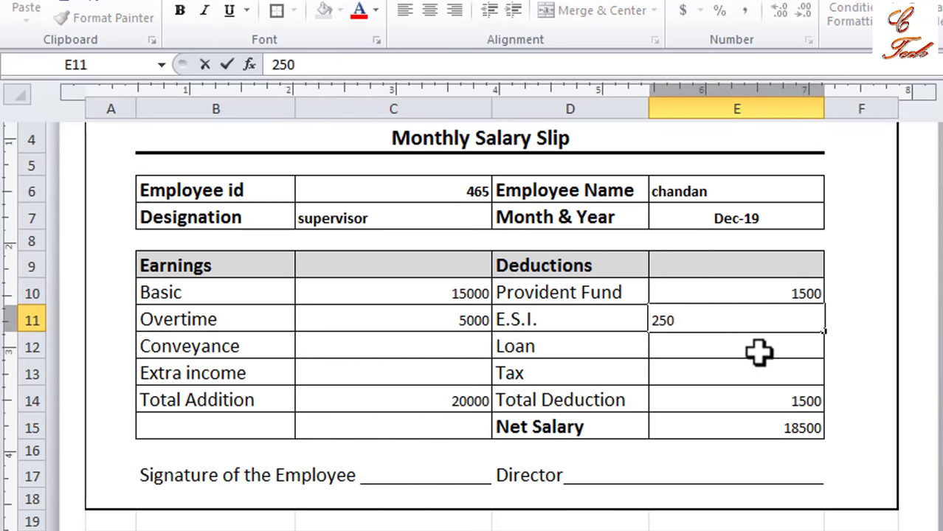
left_click(759, 354)
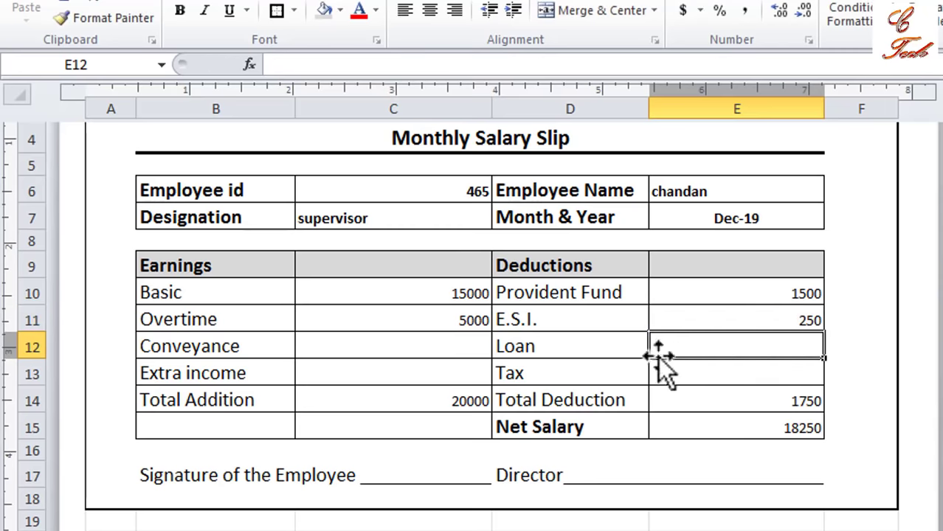
left_click(727, 346)
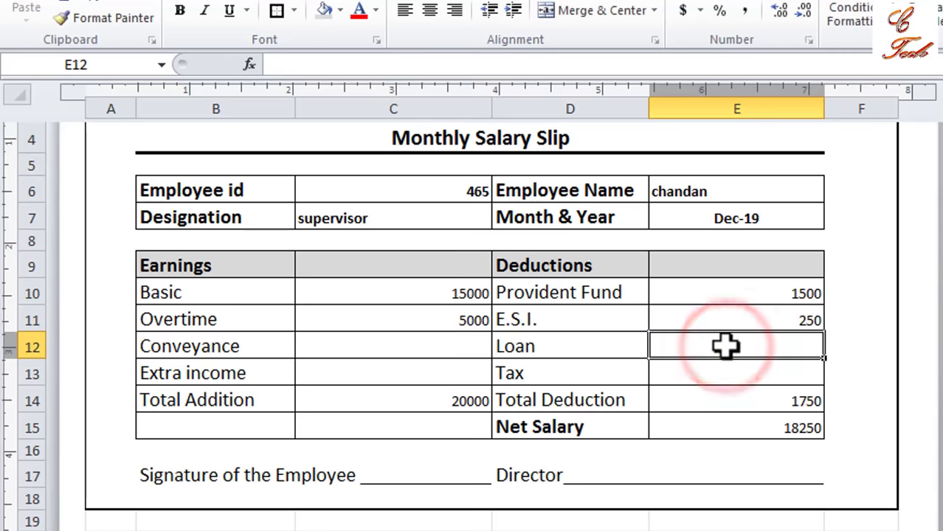
type("3000")
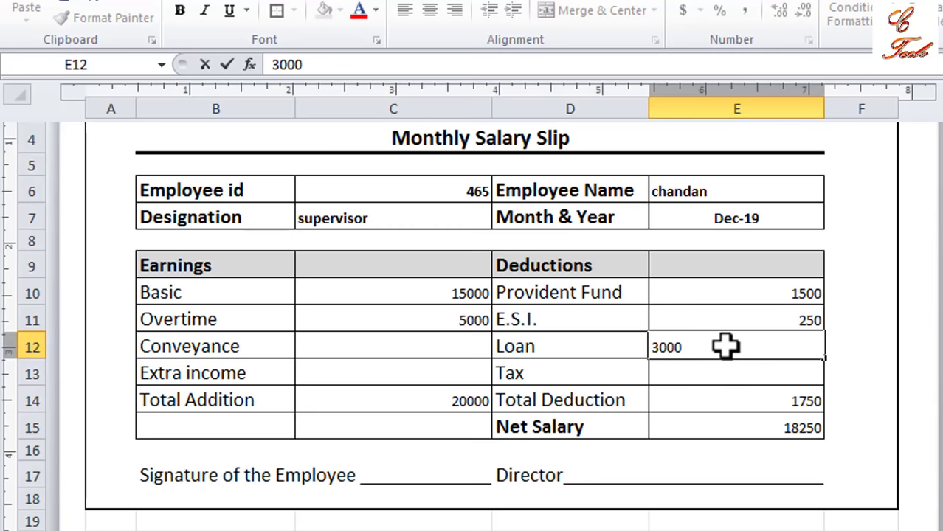
left_click(716, 378)
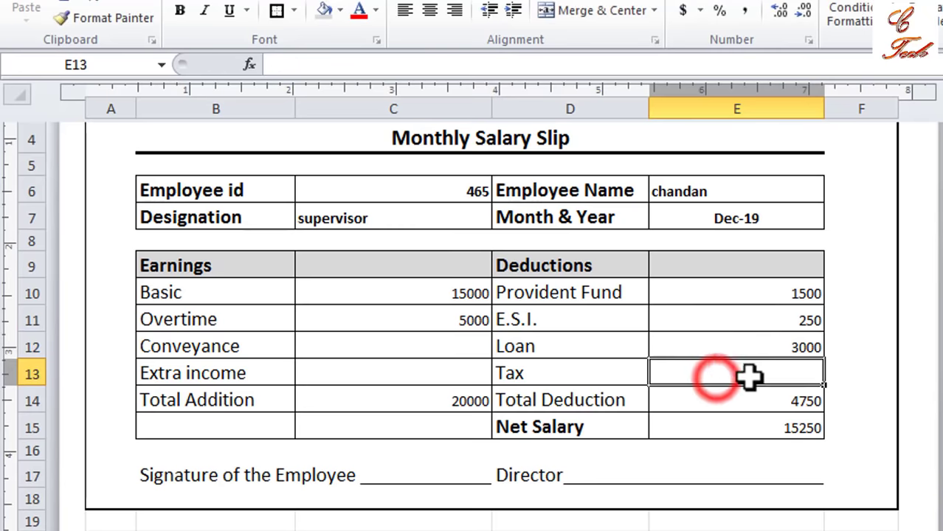
left_click(779, 436)
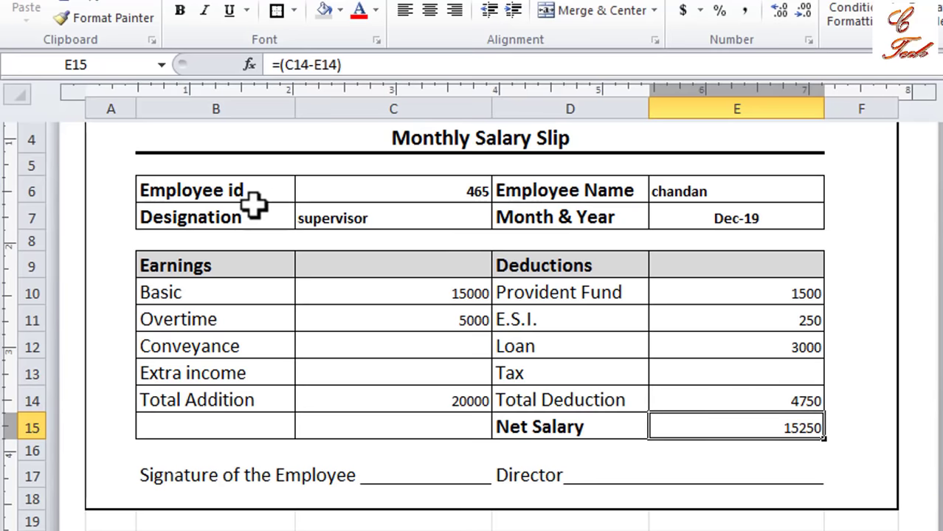
left_click(413, 193)
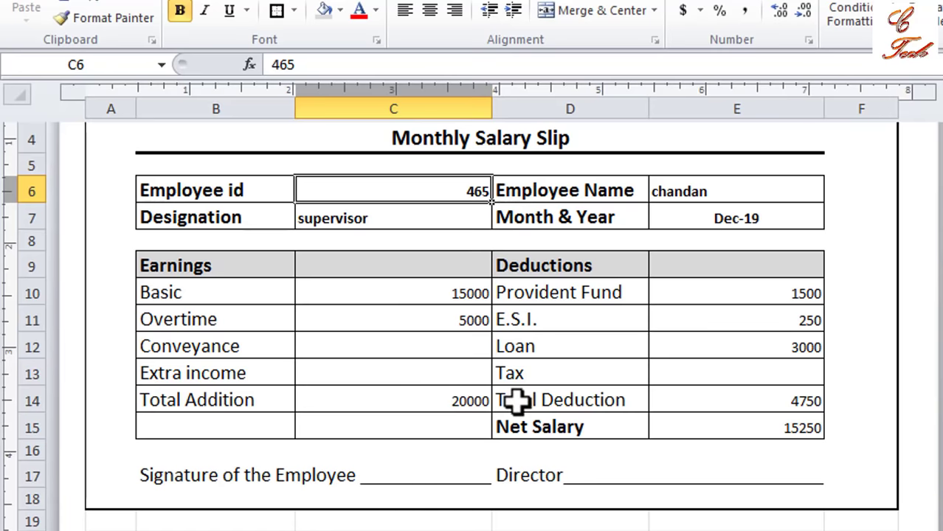
scroll(516, 401, "up", 2)
scroll(516, 401, "down", 2)
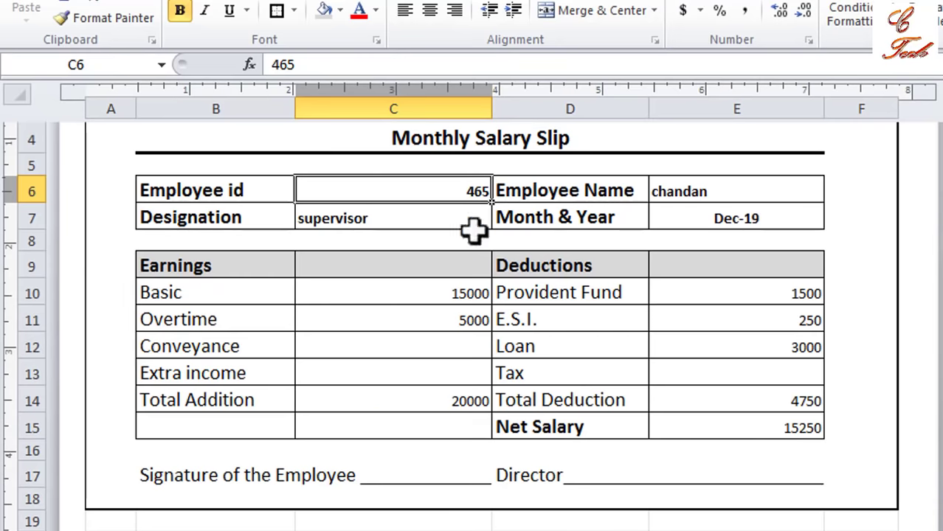
scroll(533, 339, "up", 2)
scroll(533, 340, "down", 2)
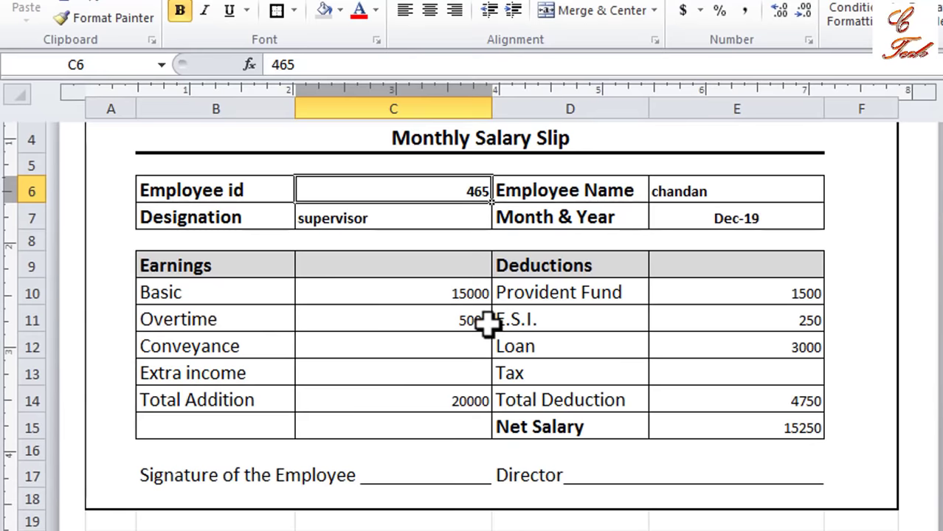
left_click(394, 219)
left_click(394, 219)
left_click(394, 189)
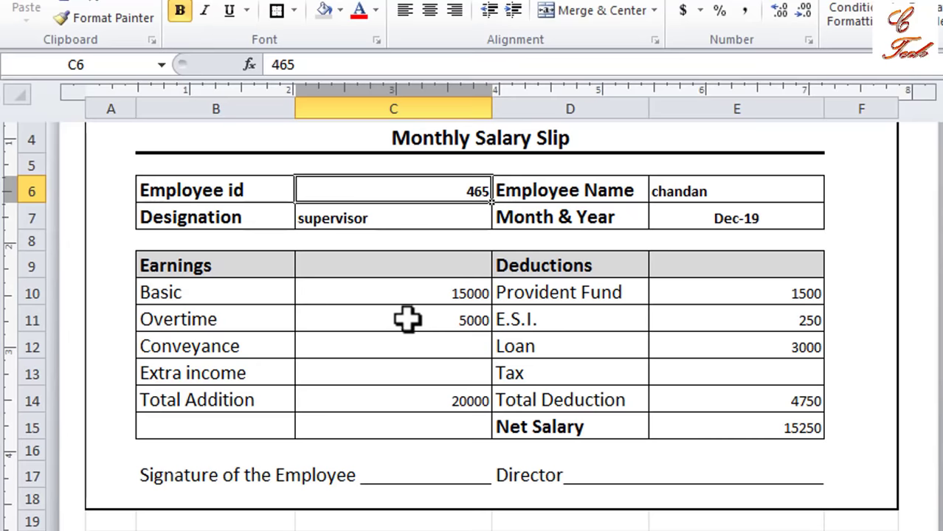
- Delete the Employee id and Designation values and select the earnings amounts for clearing
scroll(407, 318, "up", 3)
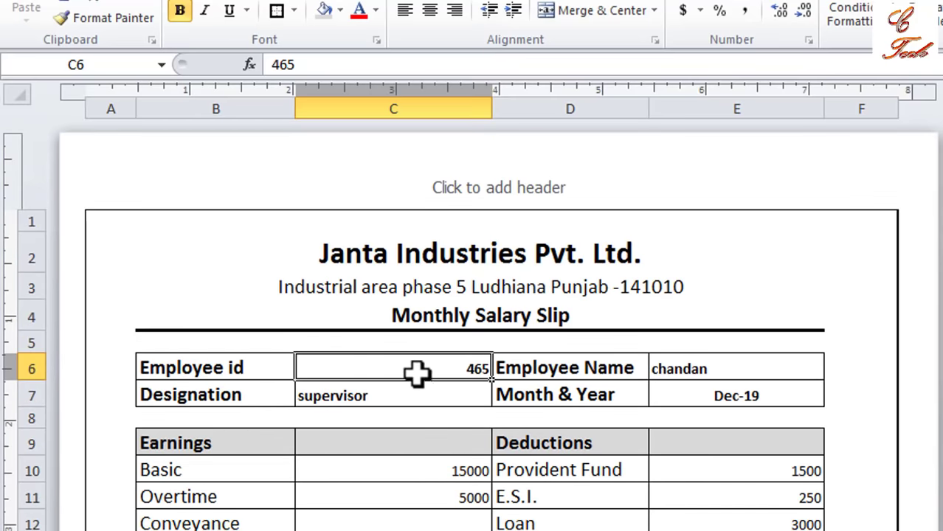
left_click_drag(417, 373, 421, 395)
key("Delete")
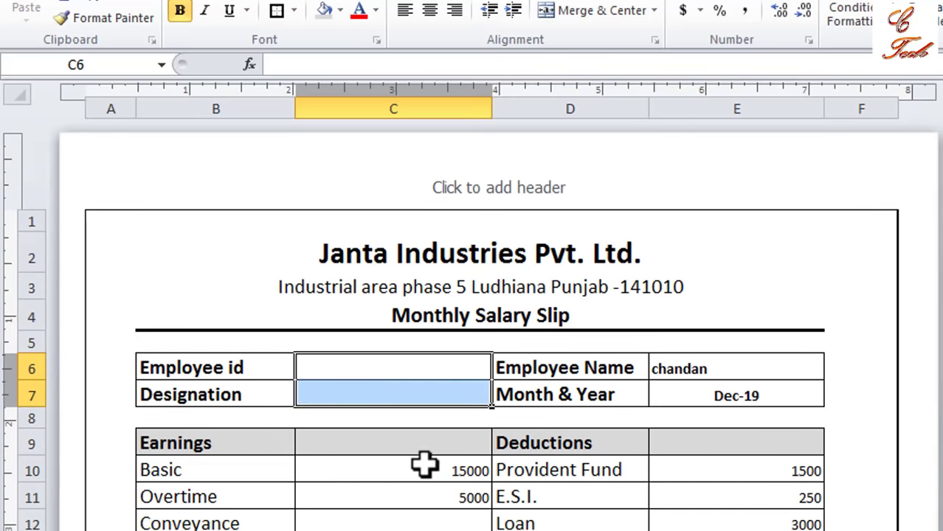
left_click_drag(424, 464, 425, 526)
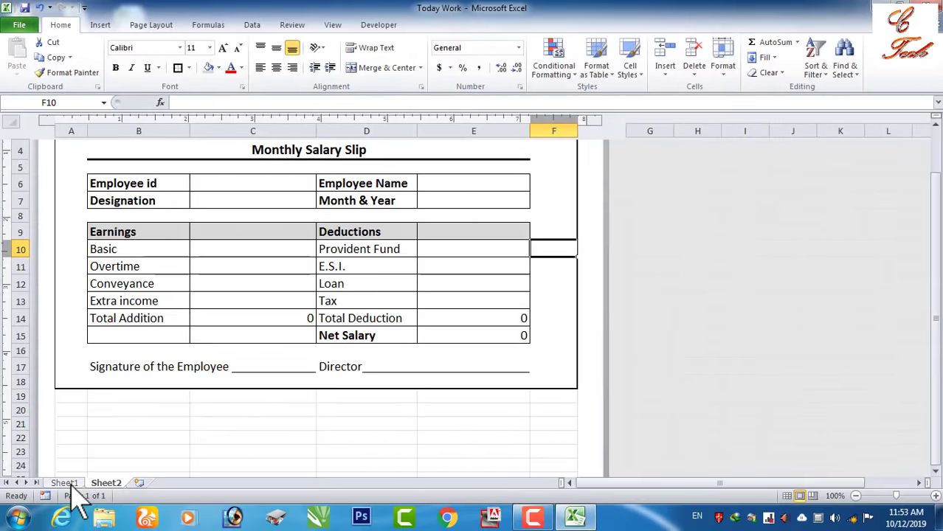
- Review Sheet1's Employee Id, name, designation, Month & Year, Basic and Overtime columns
left_click(66, 483)
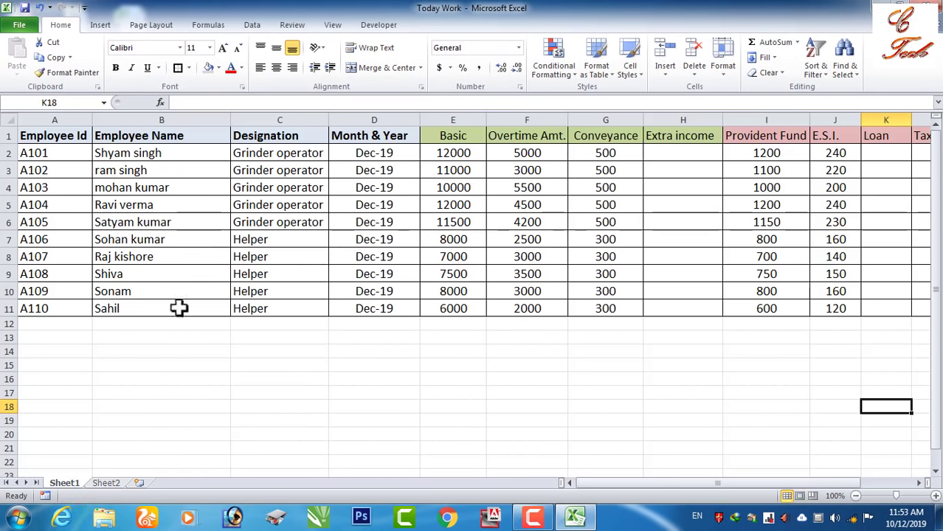
left_click_drag(47, 153, 48, 292)
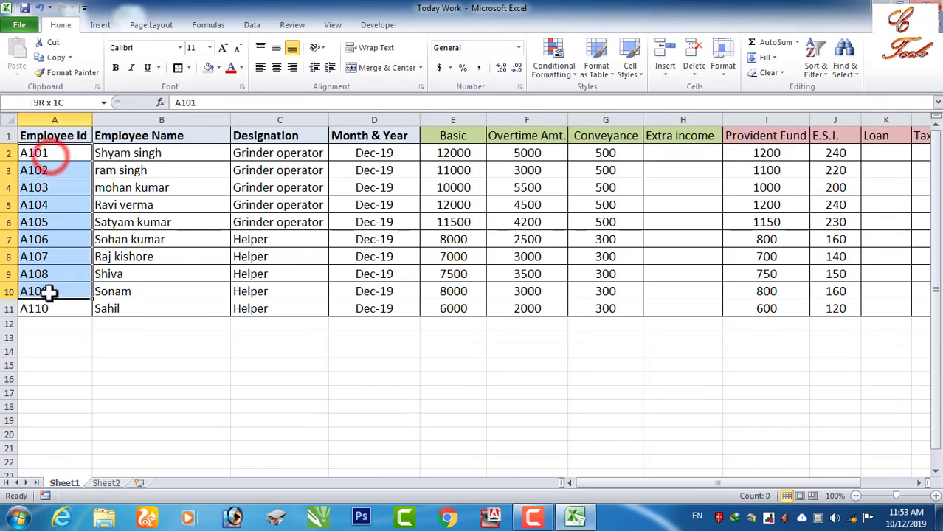
left_click_drag(160, 153, 154, 298)
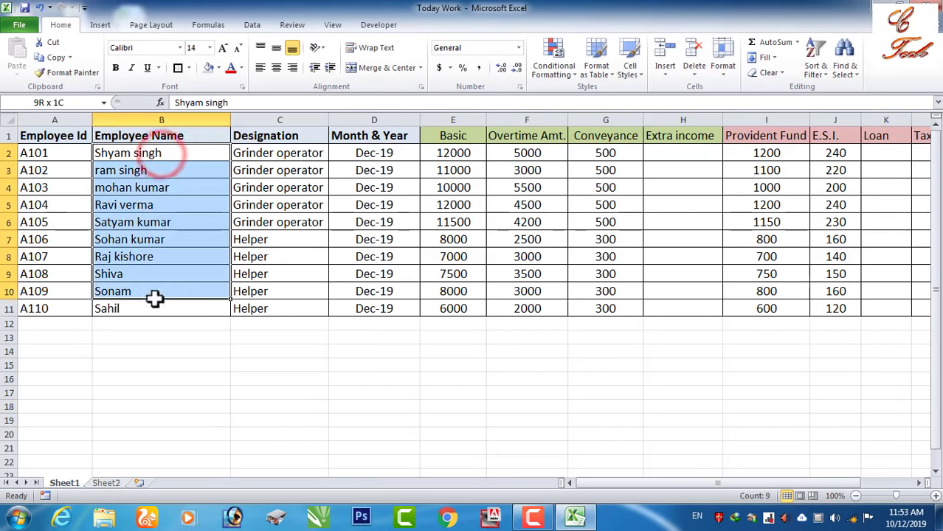
left_click_drag(284, 153, 282, 306)
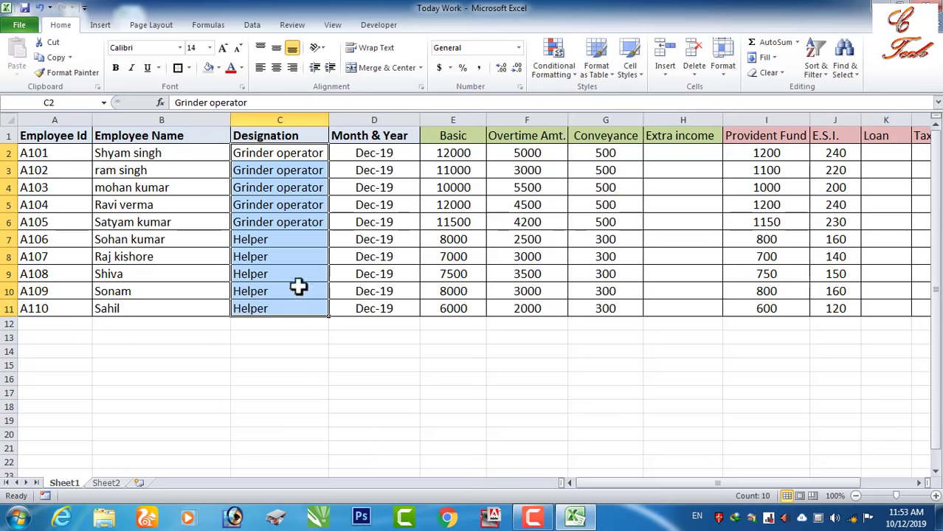
left_click_drag(360, 152, 362, 307)
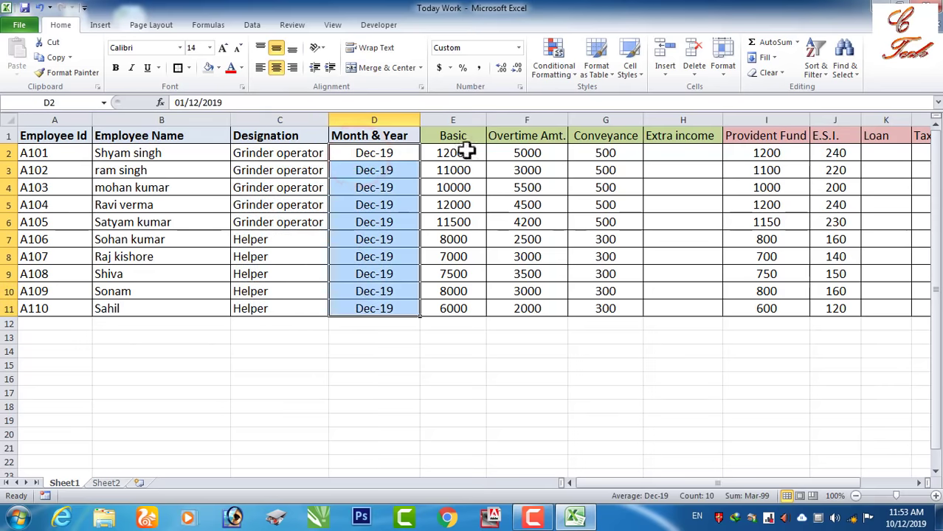
left_click_drag(453, 153, 457, 298)
left_click_drag(543, 153, 535, 293)
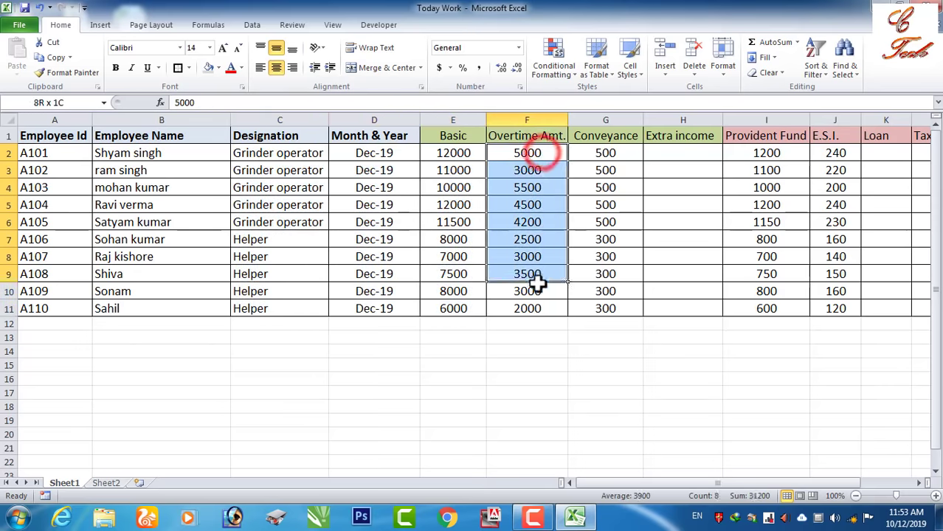
- Review the Conveyance, Provident Fund, E.S.I., Loan, Tax and Net Salary columns, then return to Sheet2
left_click_drag(606, 153, 605, 307)
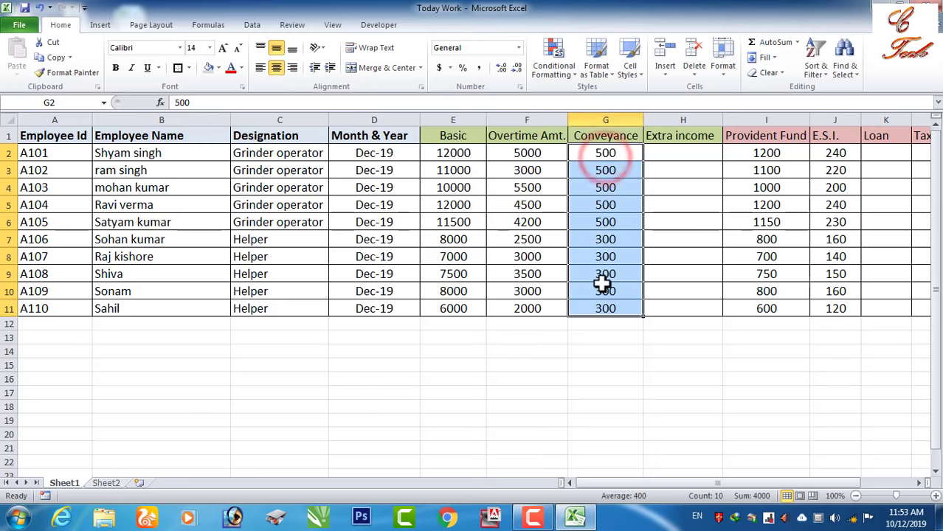
left_click_drag(766, 153, 766, 291)
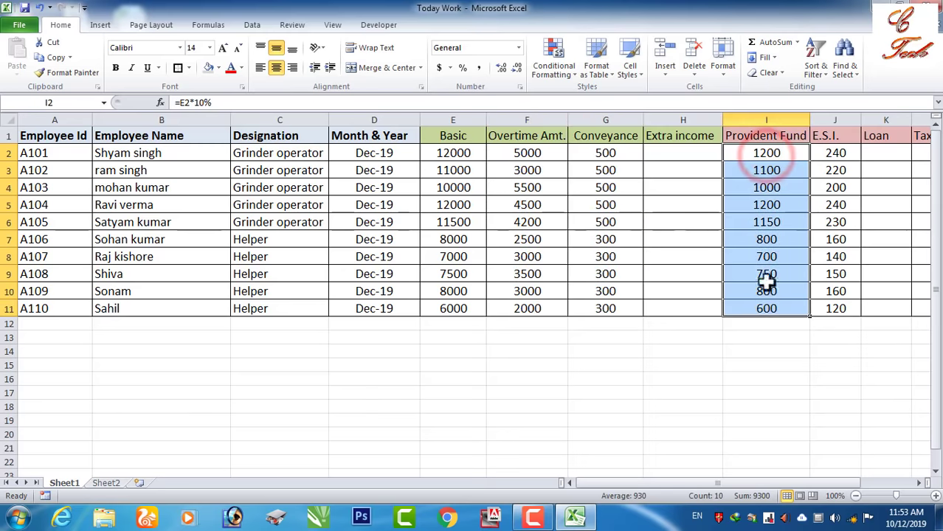
mouse_move(837, 153)
left_mouse_down()
mouse_move(834, 291)
mouse_move(807, 332)
left_mouse_up()
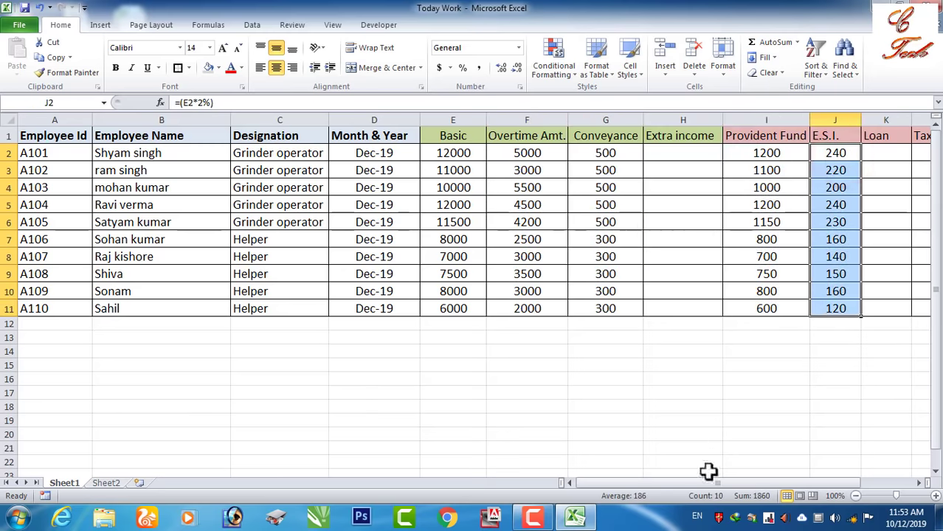
left_click_drag(703, 484, 753, 483)
left_click_drag(669, 153, 675, 307)
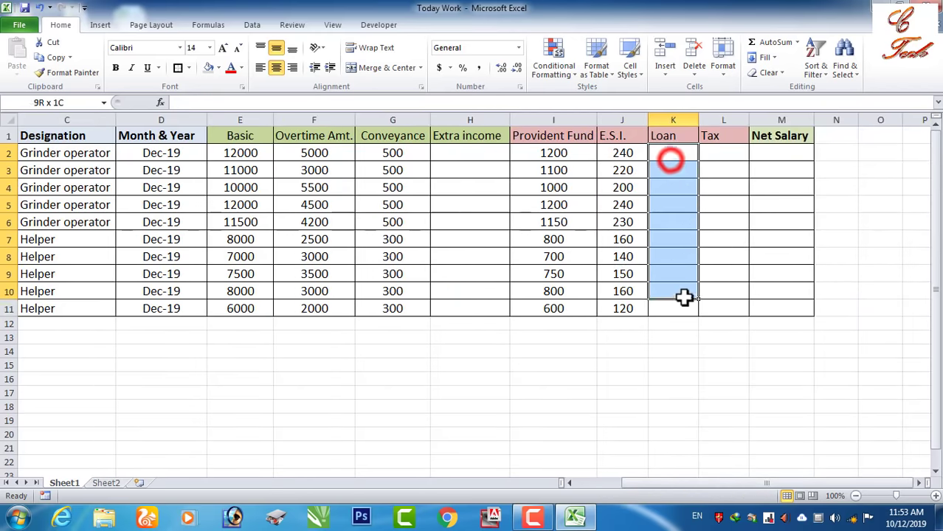
left_click_drag(726, 154, 756, 300)
left_click(783, 168)
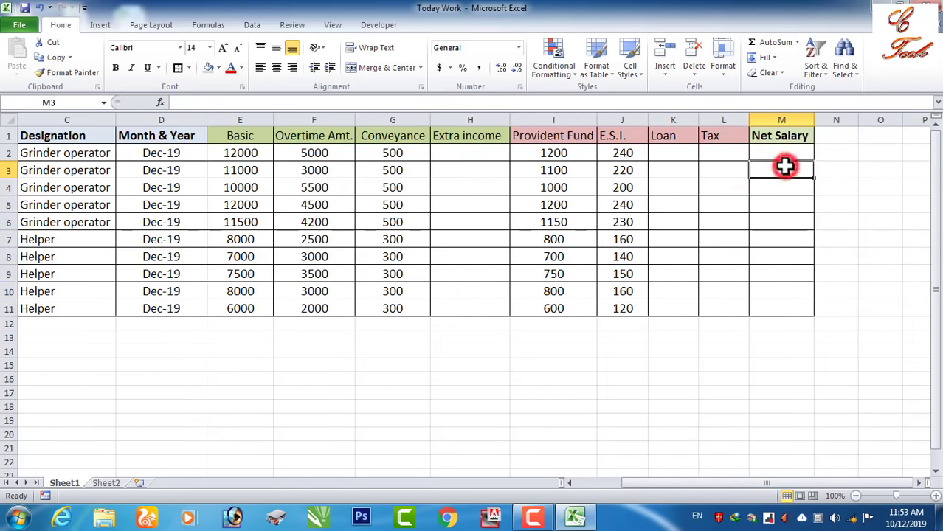
left_click(779, 153)
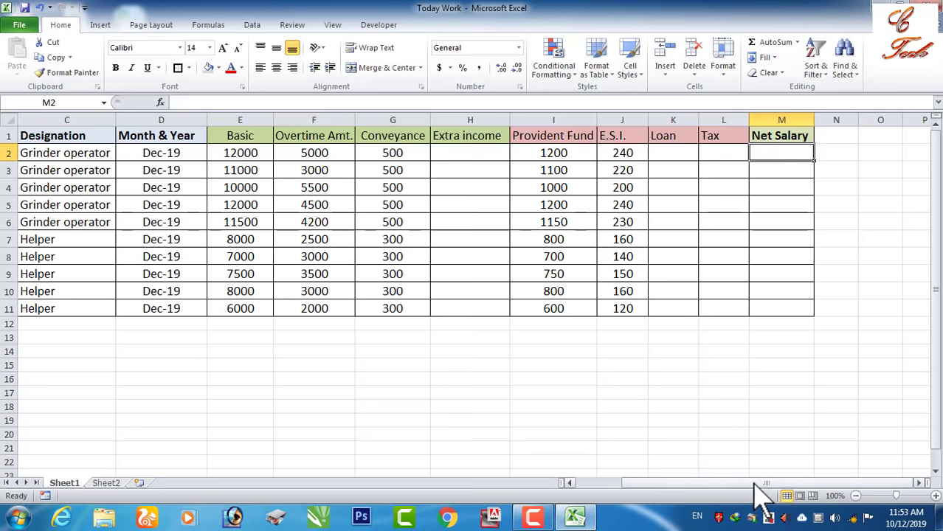
left_click_drag(758, 484, 704, 485)
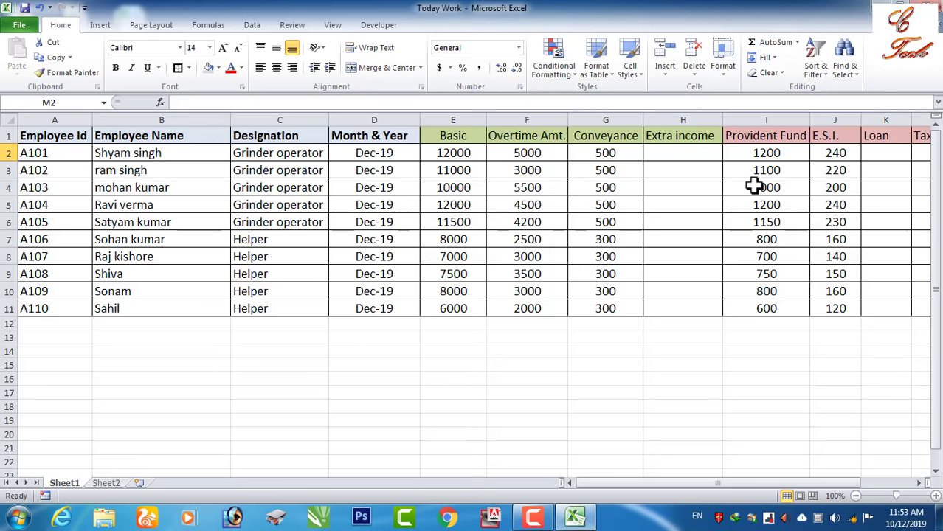
left_click(105, 482)
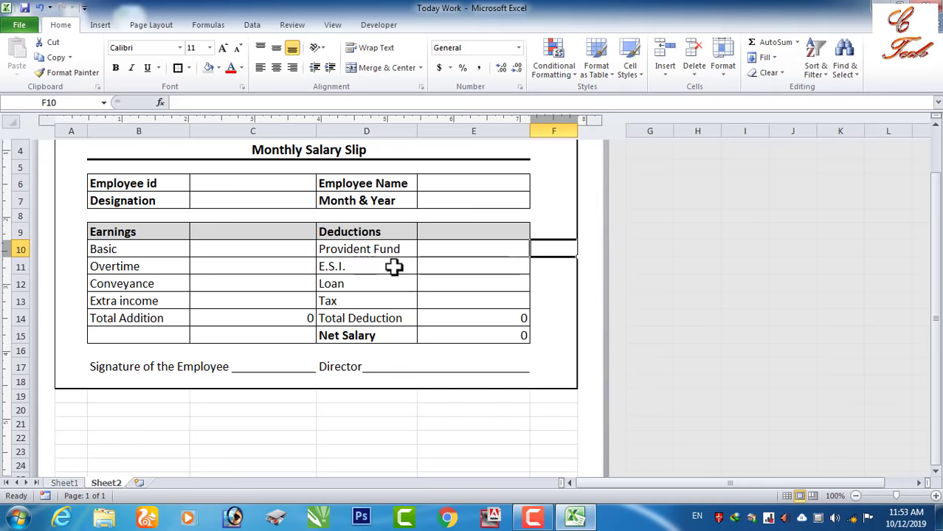
- Give C6 a List data validation sourced from Sheet1's Employee Id column, =Sheet1!$A$2:$A$11
left_click(216, 184)
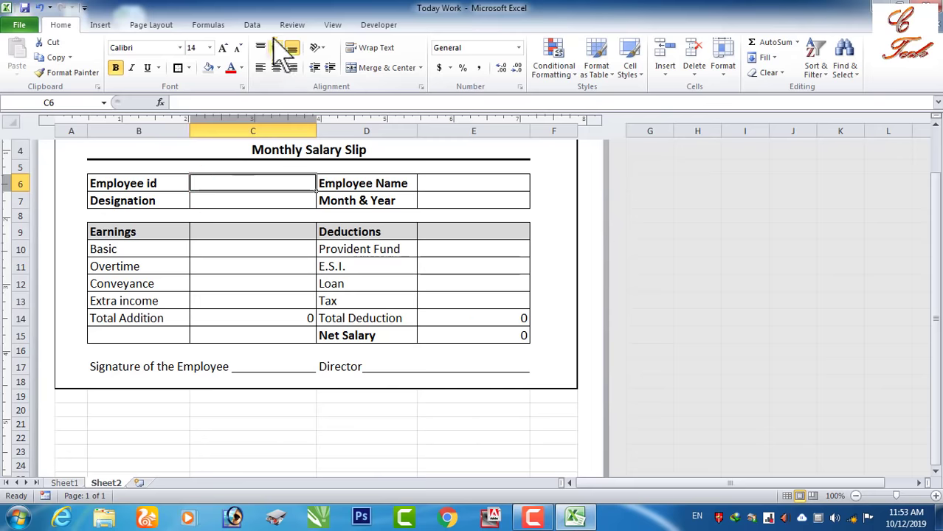
left_click(255, 25)
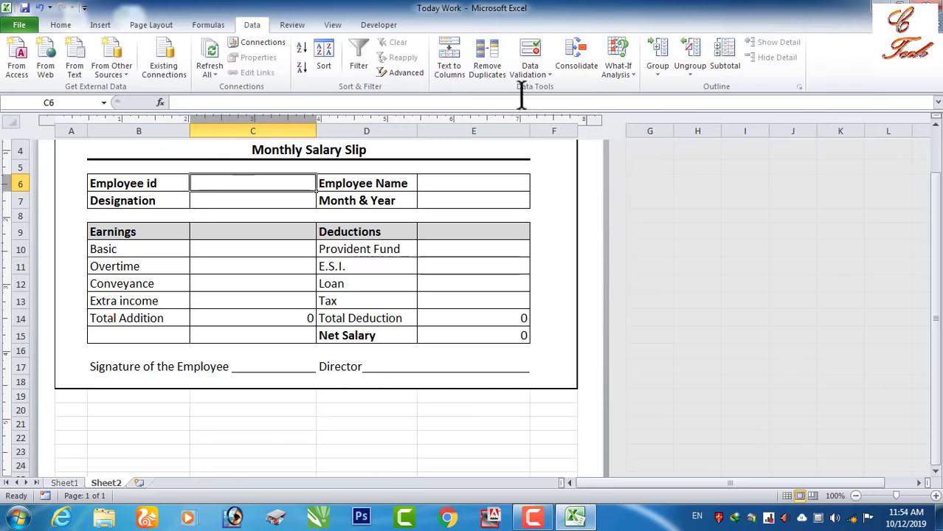
left_click(547, 75)
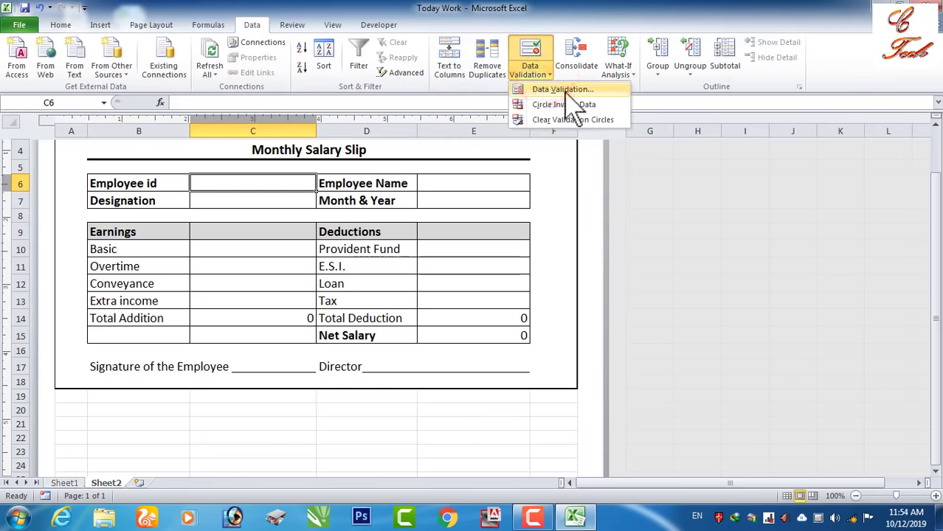
left_click(563, 89)
left_click_drag(243, 129, 529, 159)
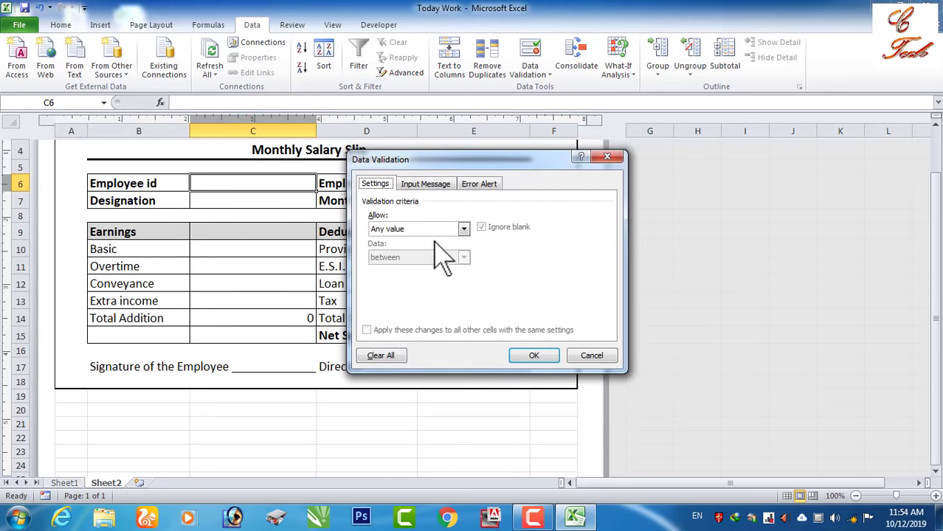
left_click(462, 230)
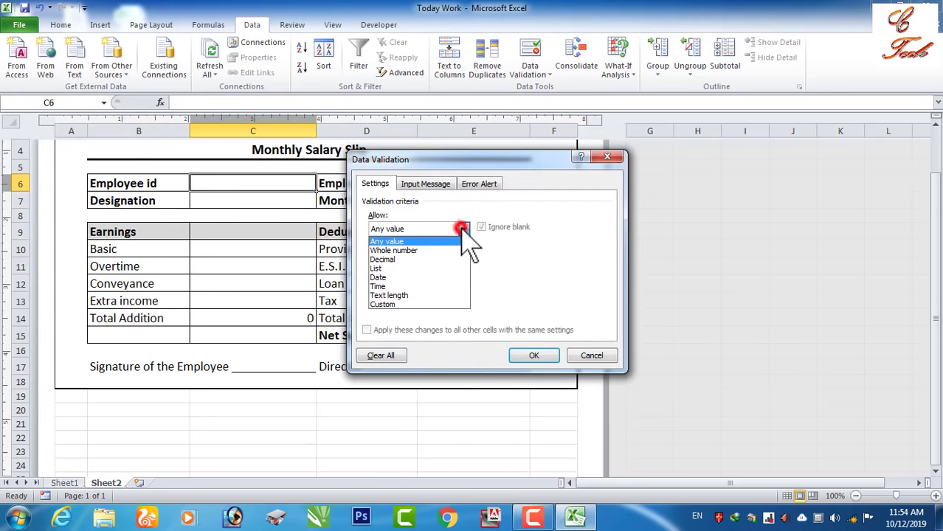
left_click(382, 268)
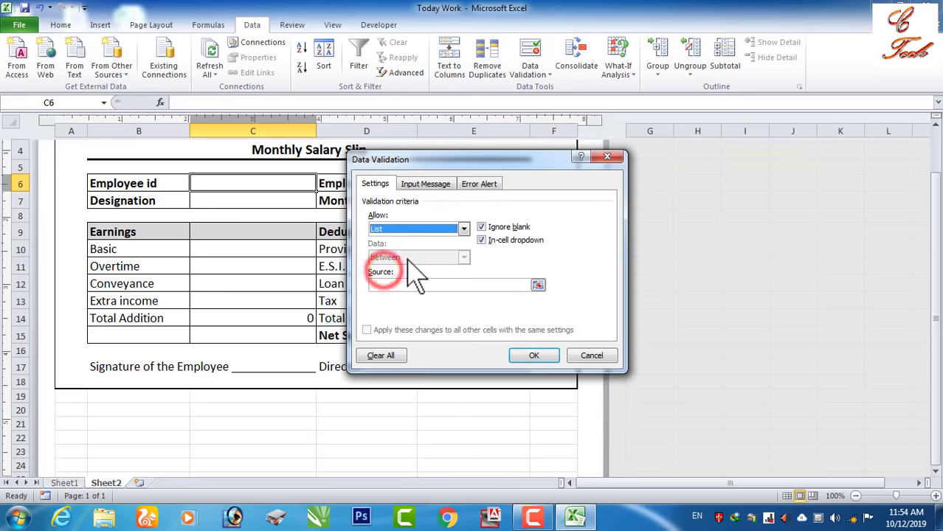
left_click(381, 286)
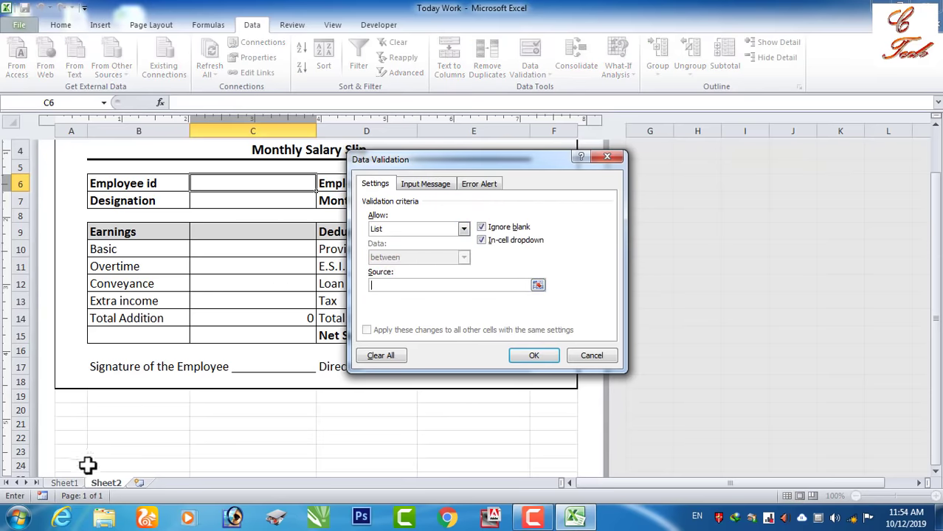
left_click(65, 483)
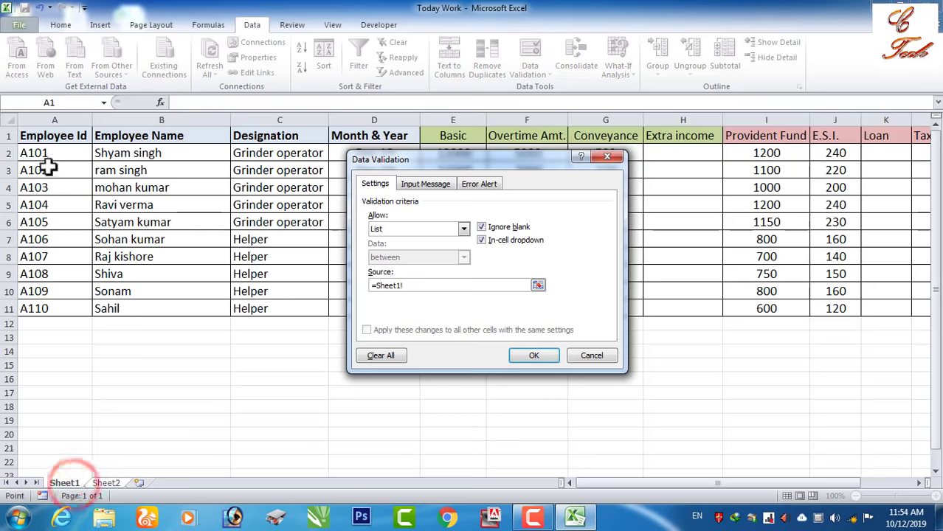
left_click_drag(41, 154, 46, 307)
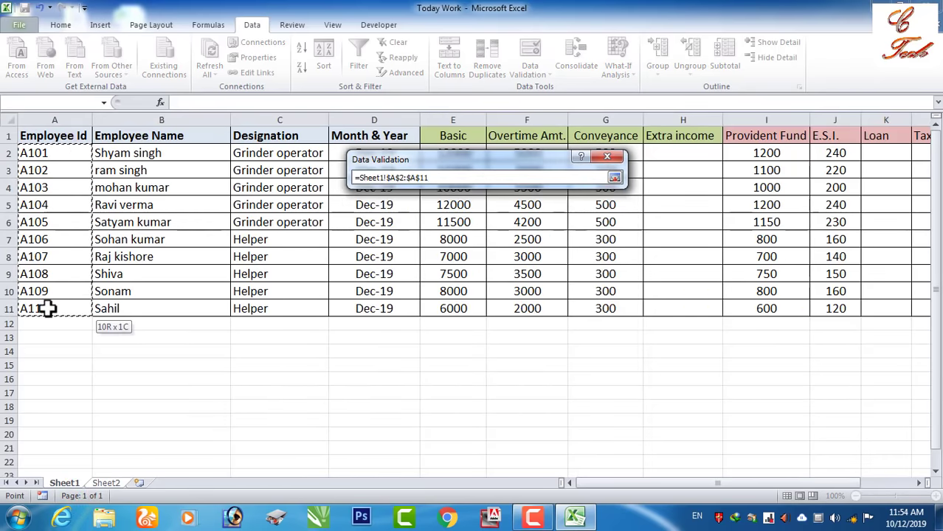
- Apply the validation rule and choose A101 from C6's Employee id dropdown
left_click(533, 356)
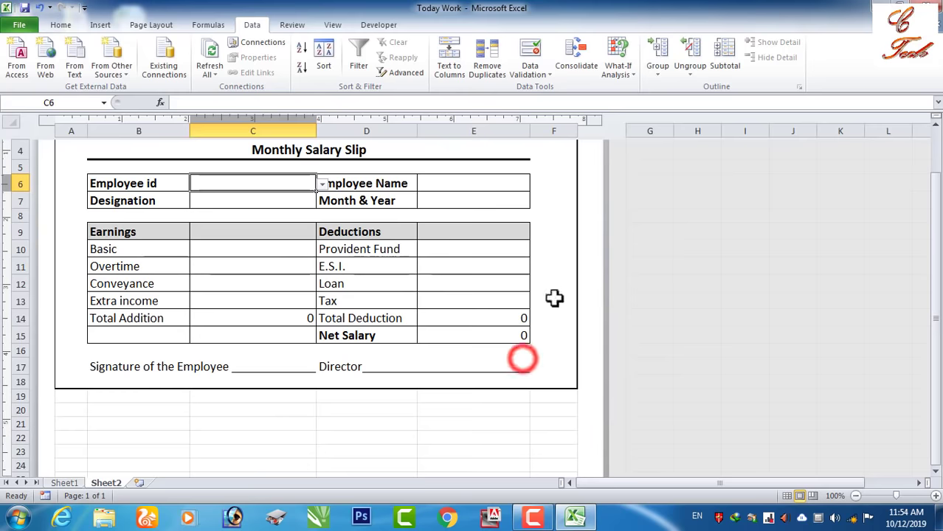
left_click(214, 184)
left_click(322, 185)
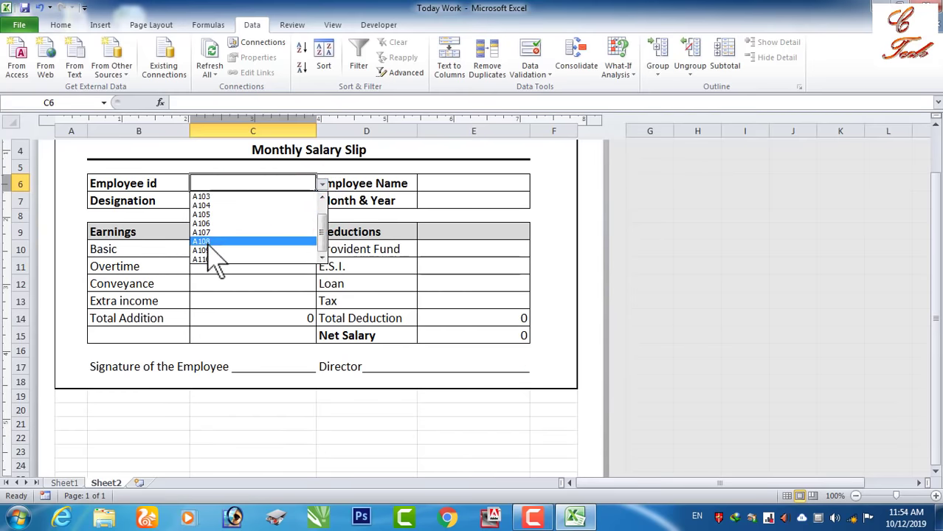
mouse_move(320, 232)
left_mouse_down()
mouse_move(328, 214)
mouse_move(326, 246)
left_mouse_up()
left_click(251, 182)
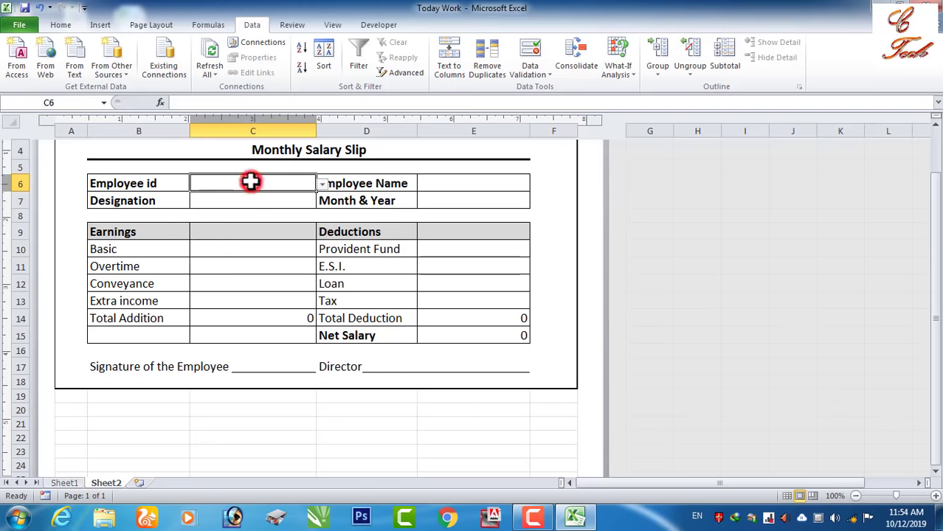
type("a101")
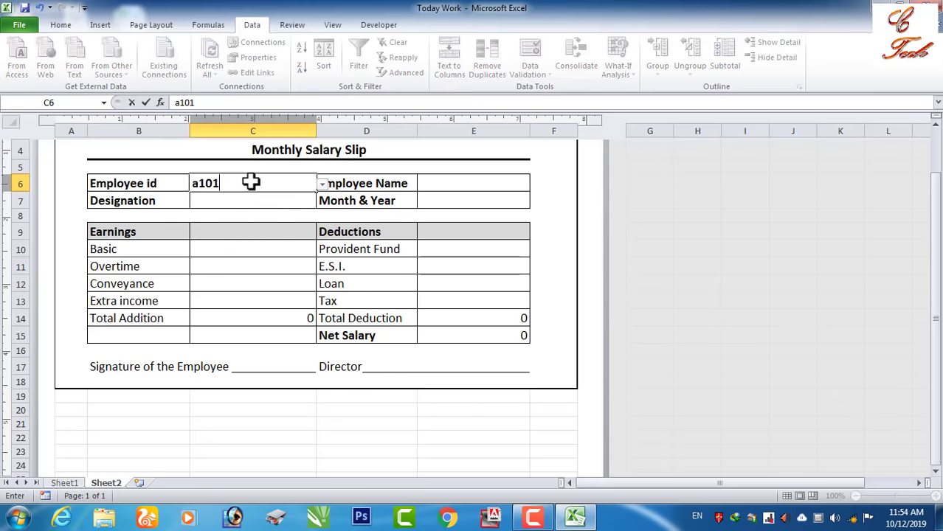
left_click(241, 200)
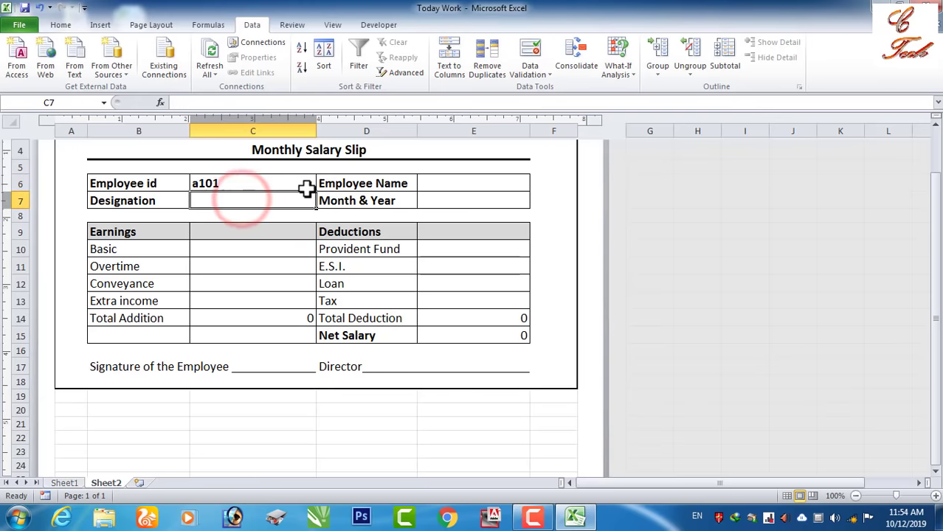
left_click(308, 185)
left_click(322, 184)
left_click(251, 197)
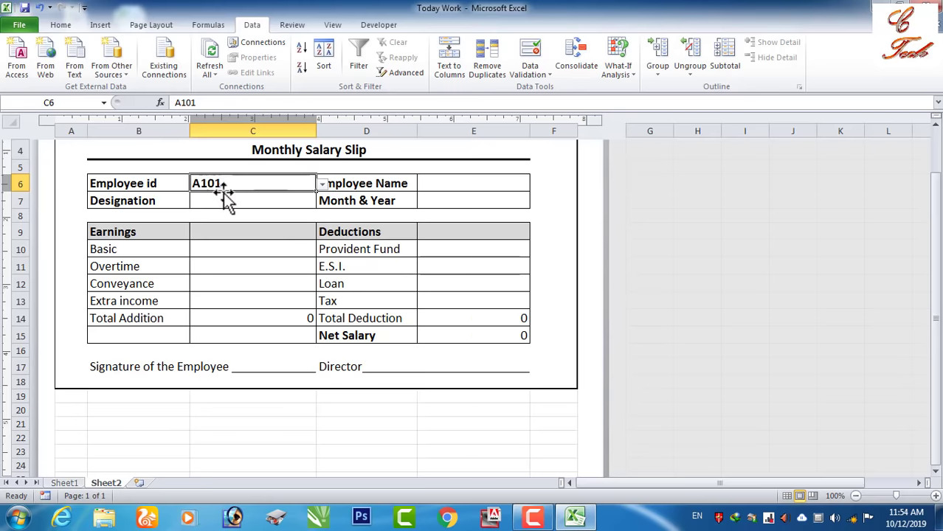
left_click(451, 185)
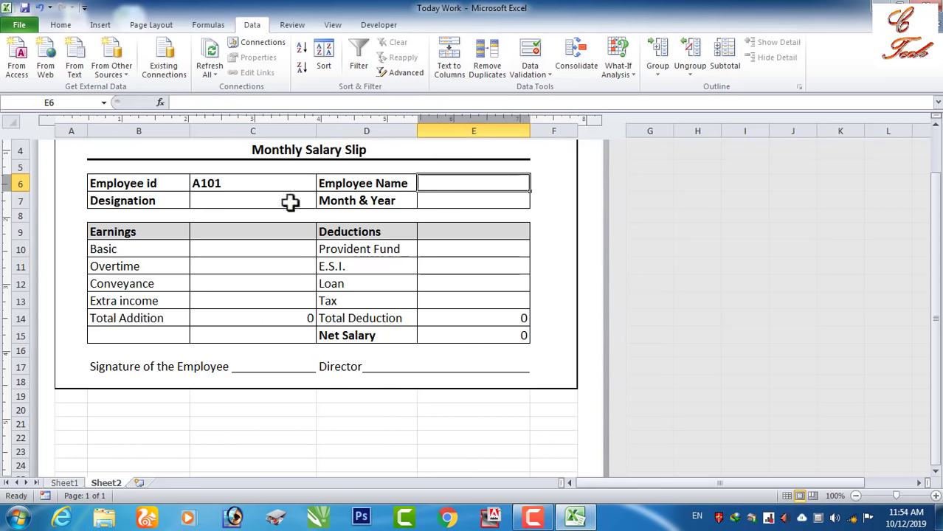
- Start E6's formula as =VLOOKUP(C6,Sheet1!A2:M11, using the Sheet1 employee table as range
left_click(208, 103)
type("=")
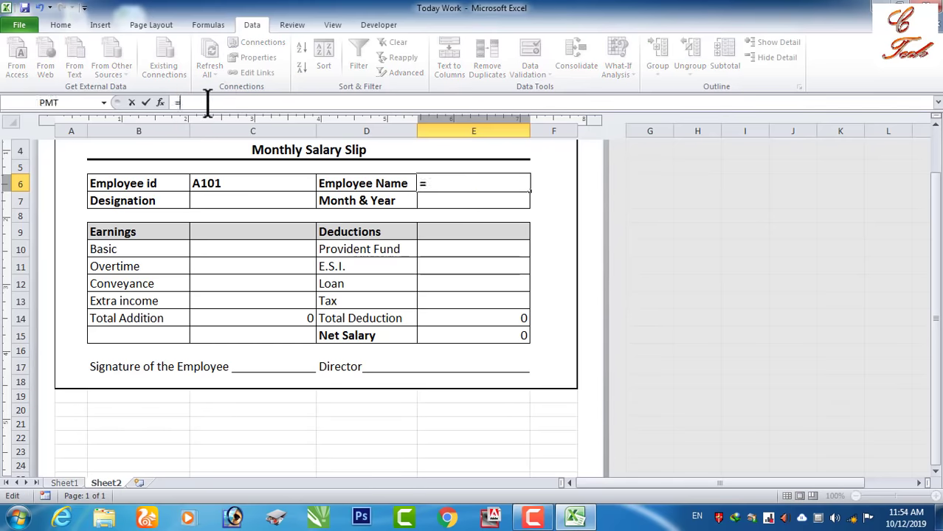
type("vlookup")
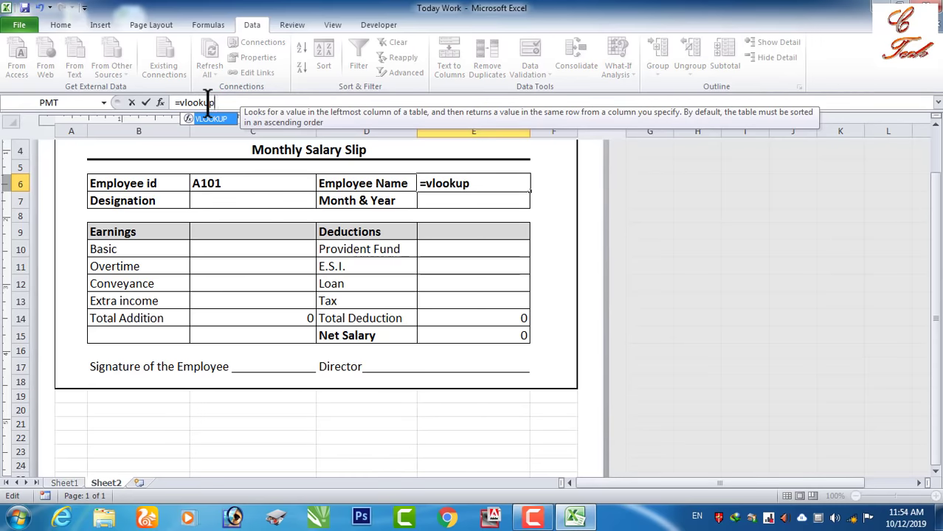
type("(")
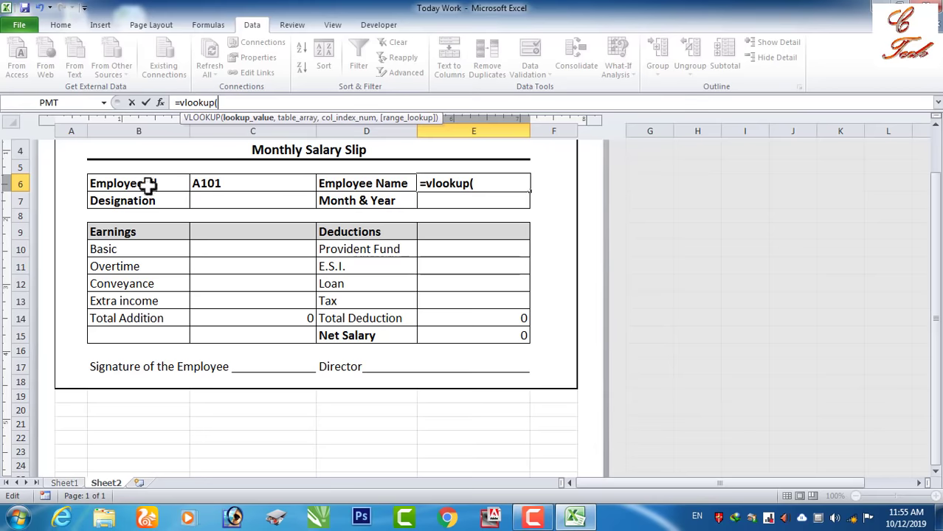
left_click(223, 183)
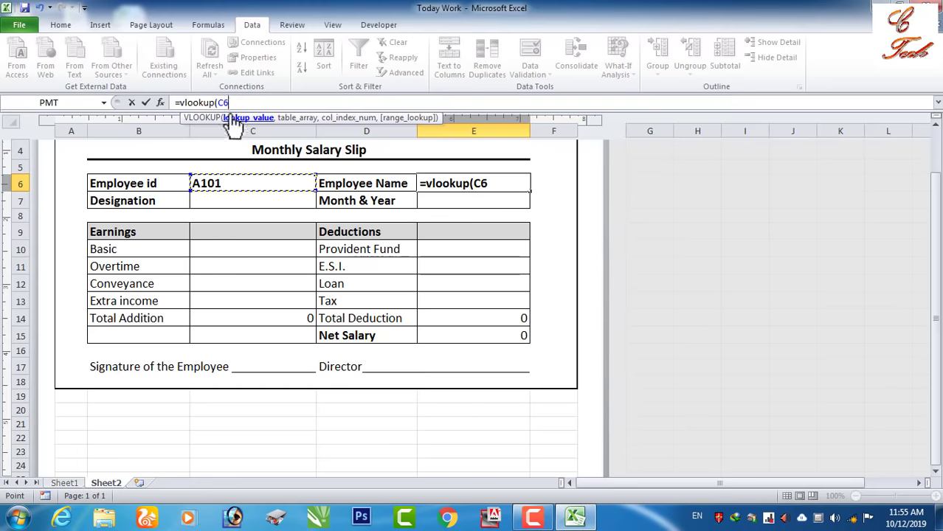
type(",")
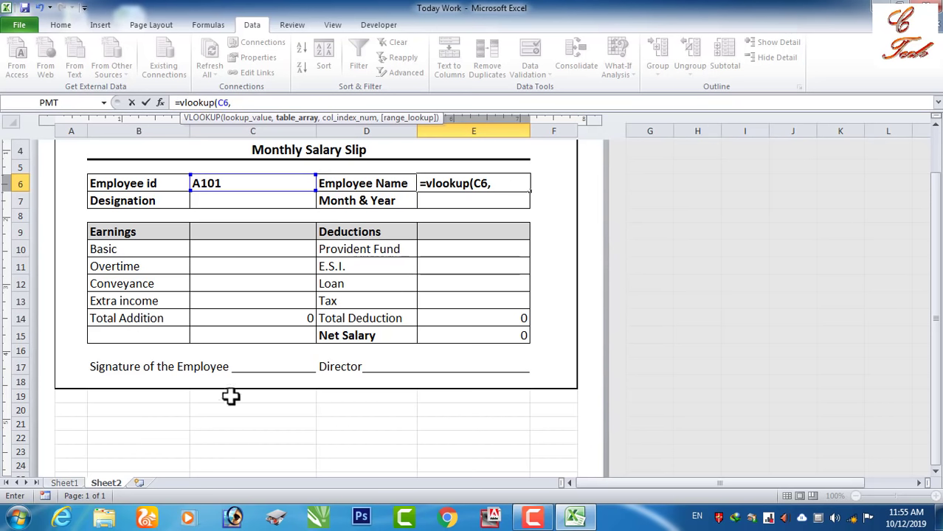
left_click(65, 483)
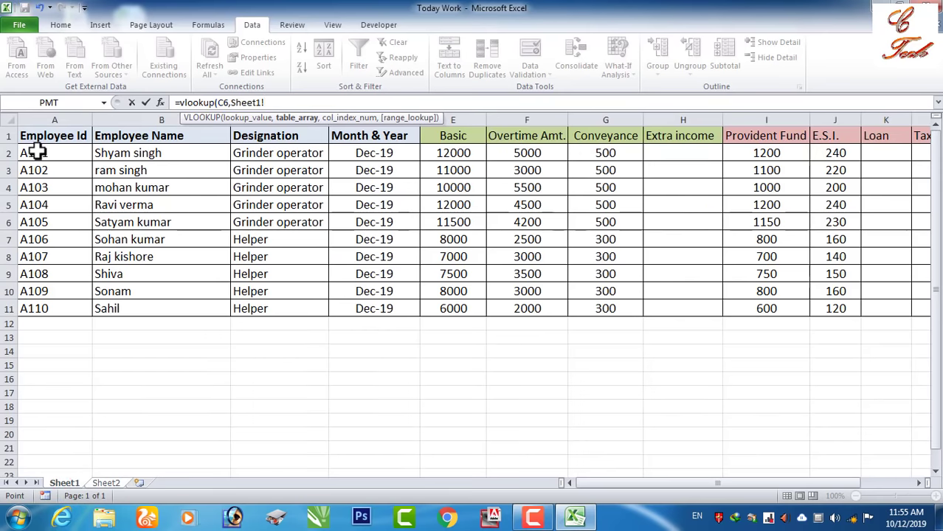
mouse_move(37, 152)
left_mouse_down()
mouse_move(854, 277)
mouse_move(810, 299)
left_mouse_up()
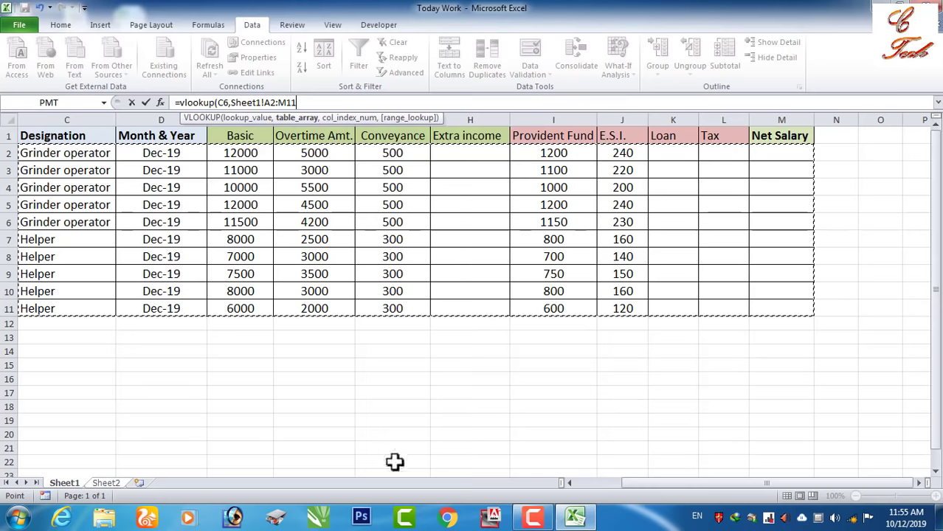
left_click_drag(664, 483, 613, 484)
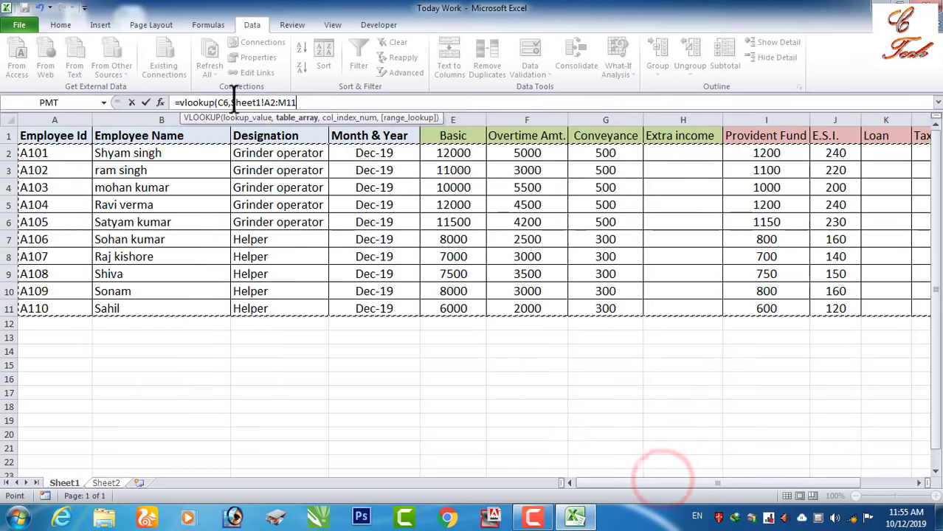
left_click(304, 102)
type(",2,0")
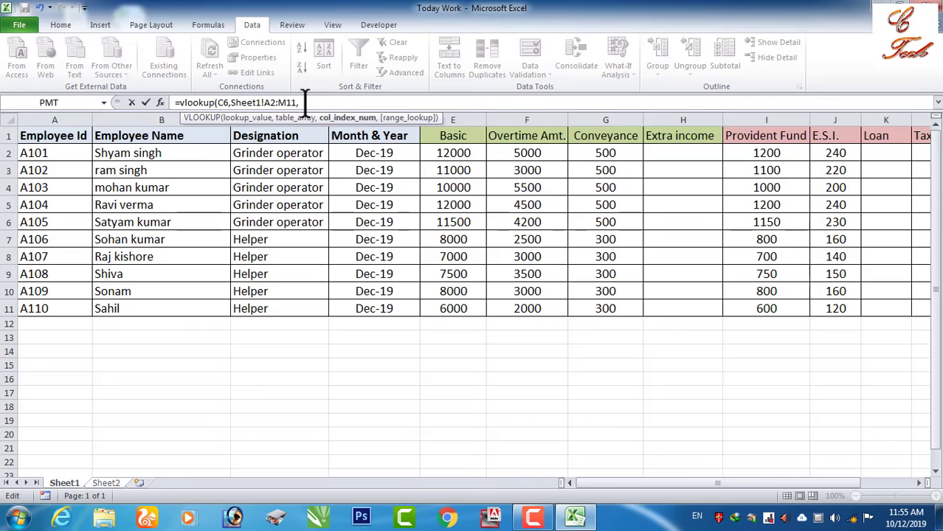
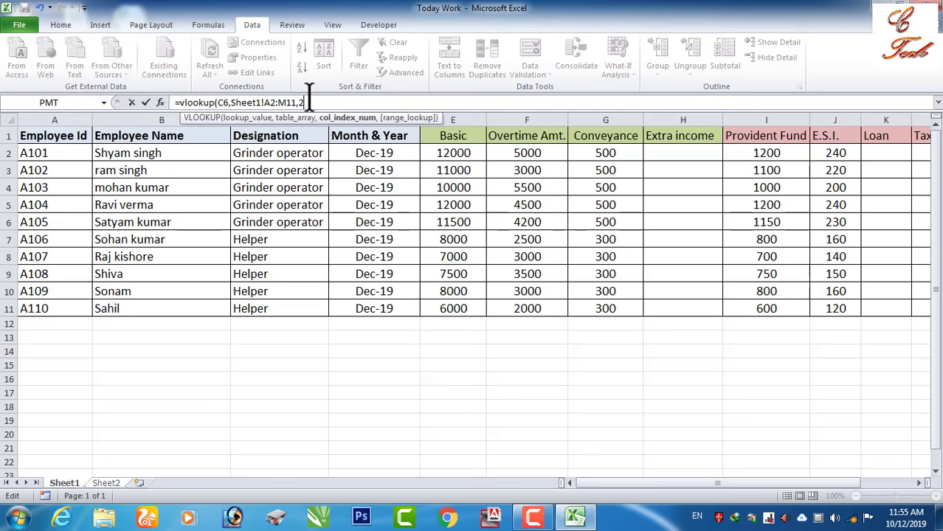
type(",0")
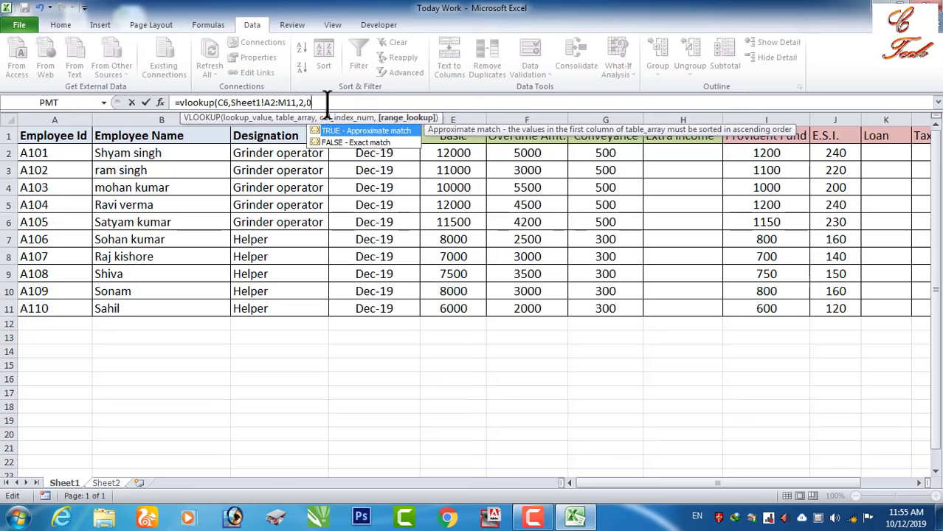
type(")")
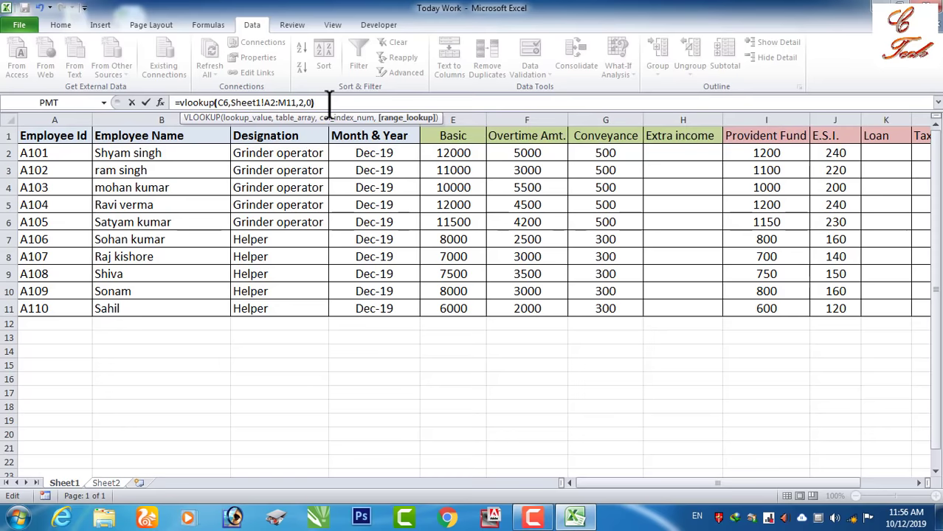
key("Return")
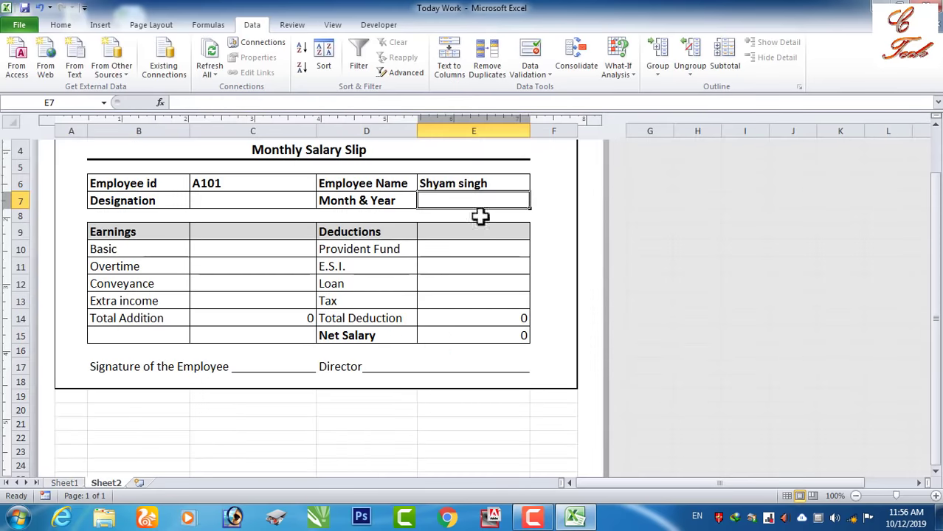
left_click(471, 183)
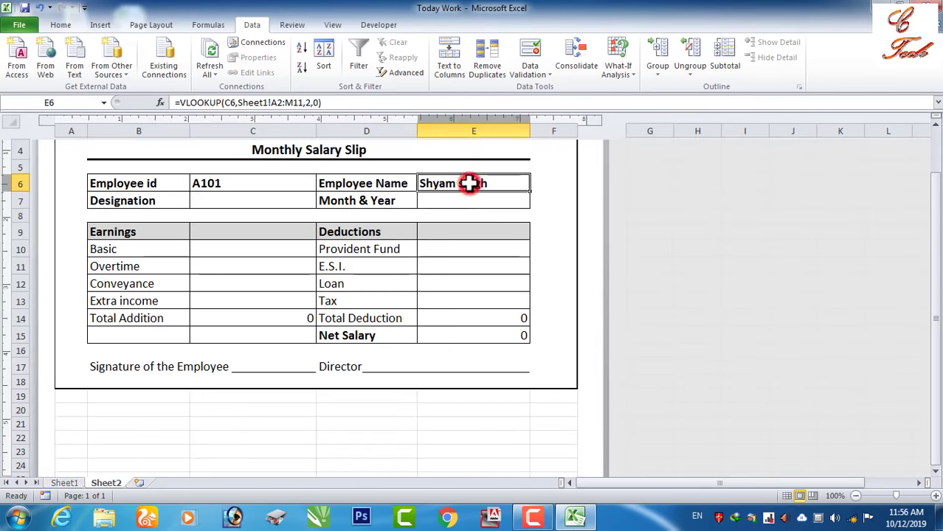
left_click(65, 484)
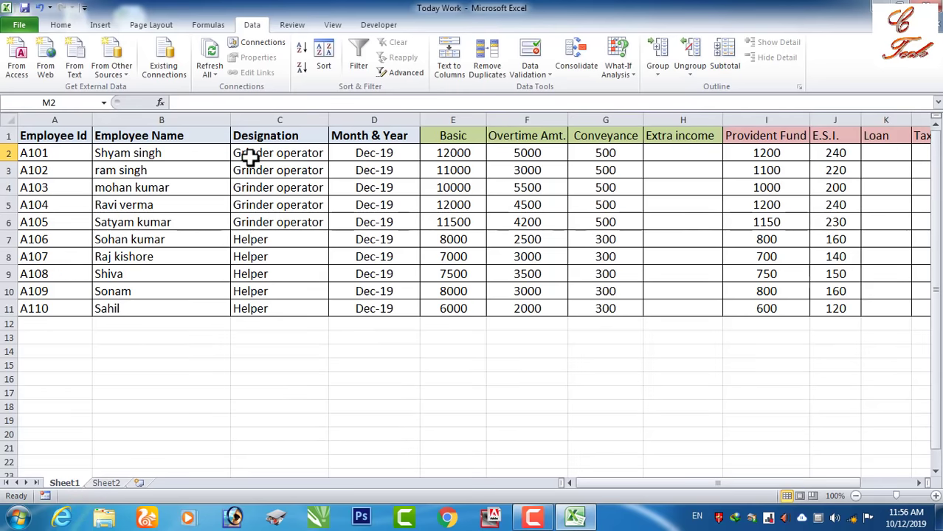
left_click(108, 484)
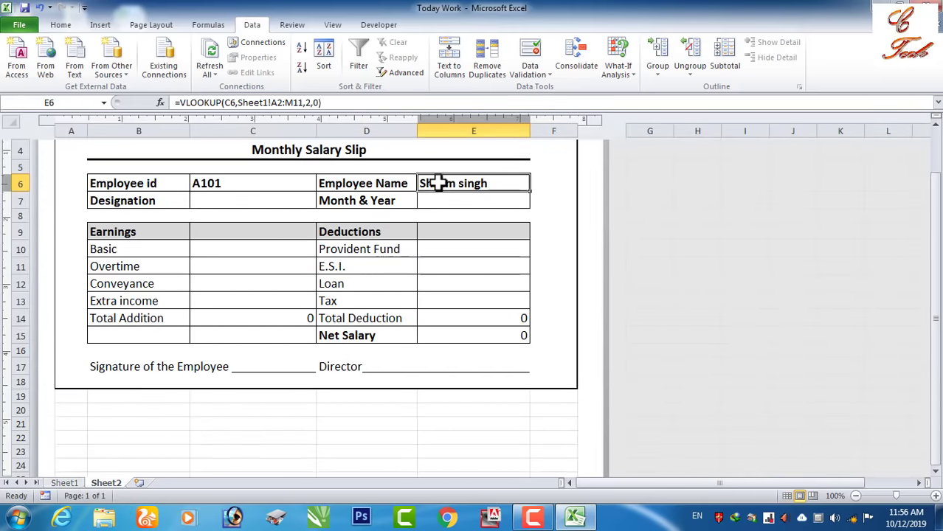
- Copy the E6 lookup formula from the formula bar and select Designation cell C7
left_click_drag(326, 103, 174, 102)
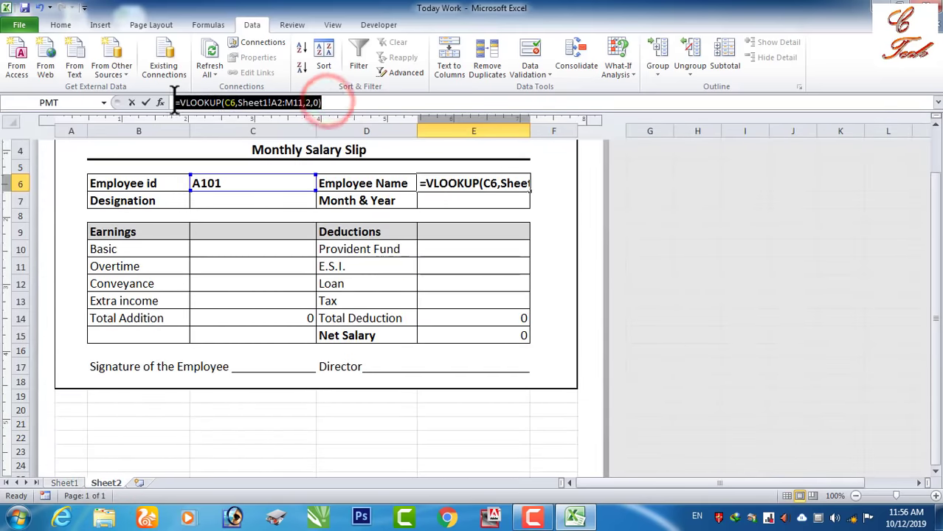
key("ctrl+c")
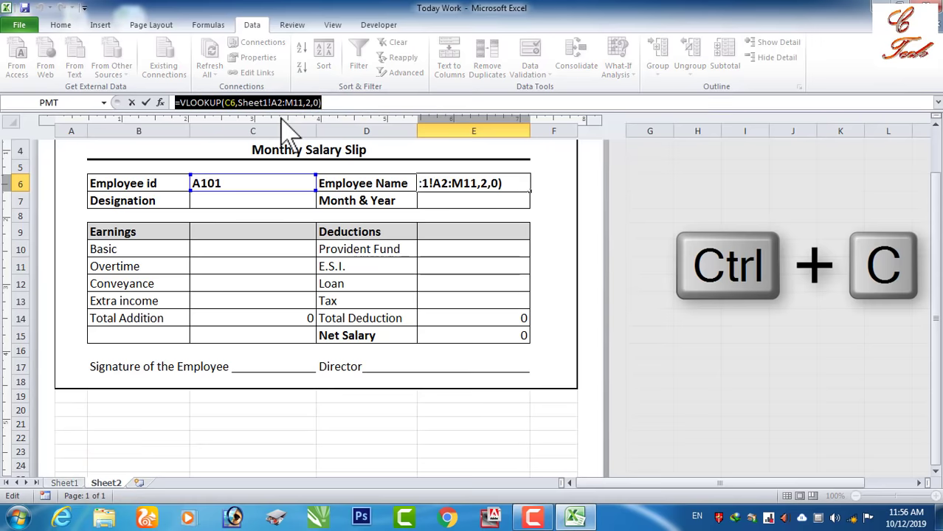
key("Escape")
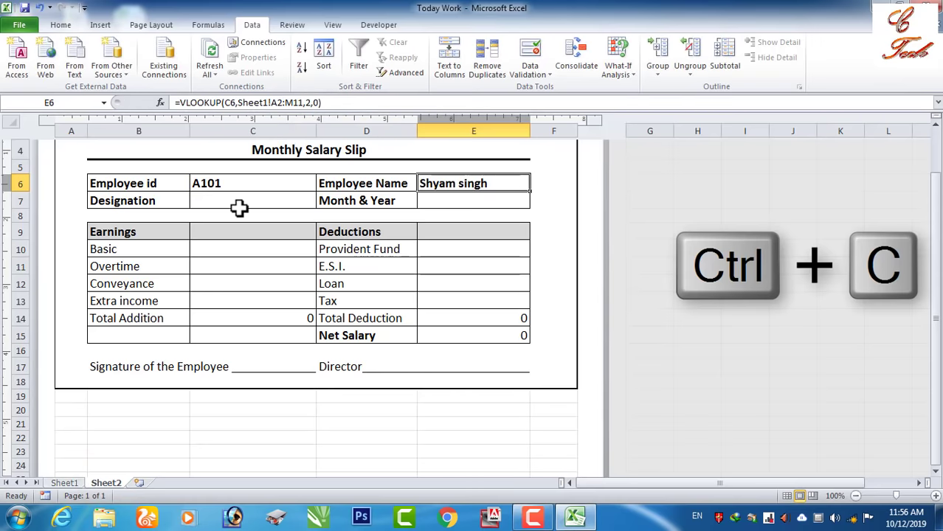
left_click(213, 201)
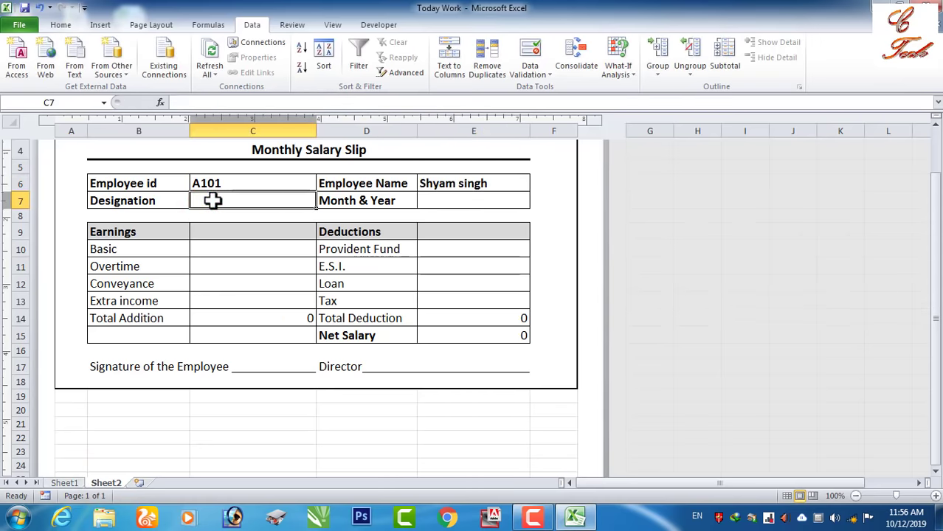
- Paste the lookup into C7 with column index 3 so Designation shows Grinder operator
key("ctrl+v")
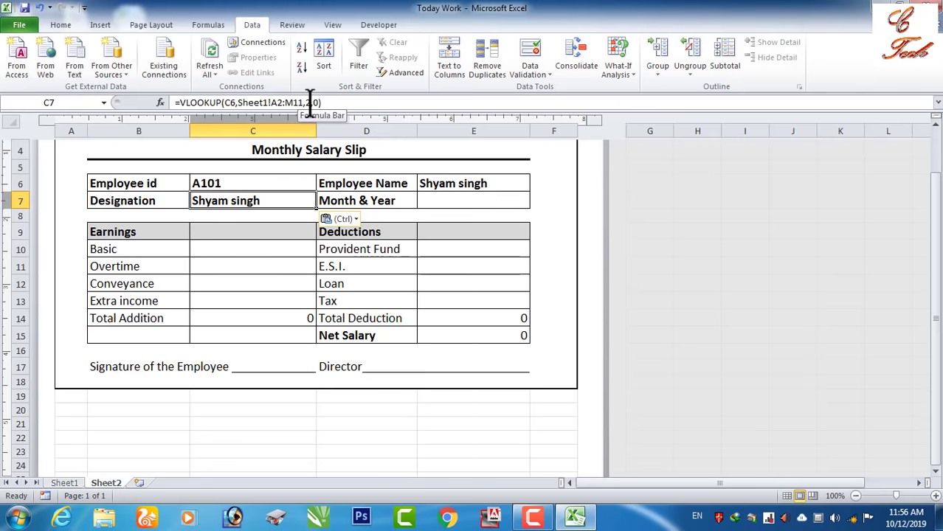
left_click(310, 101)
key("BackSpace")
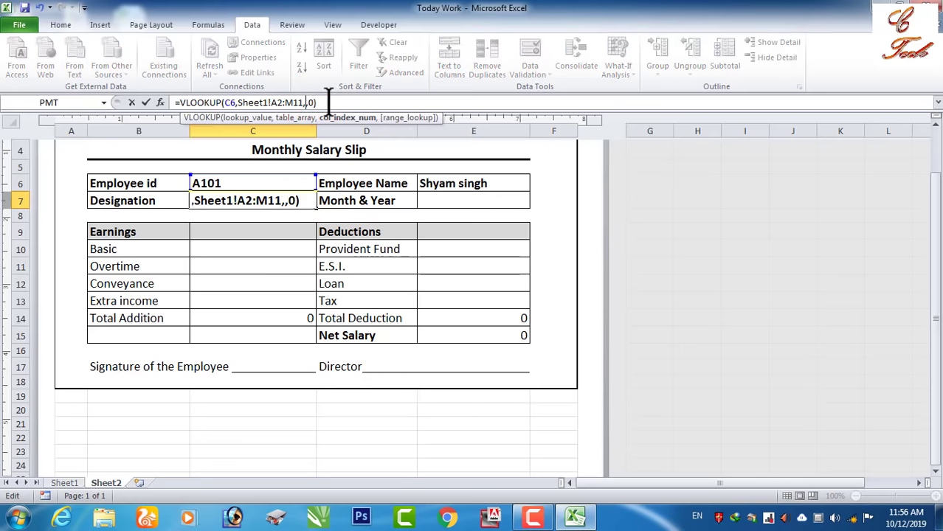
type("3")
key("Return")
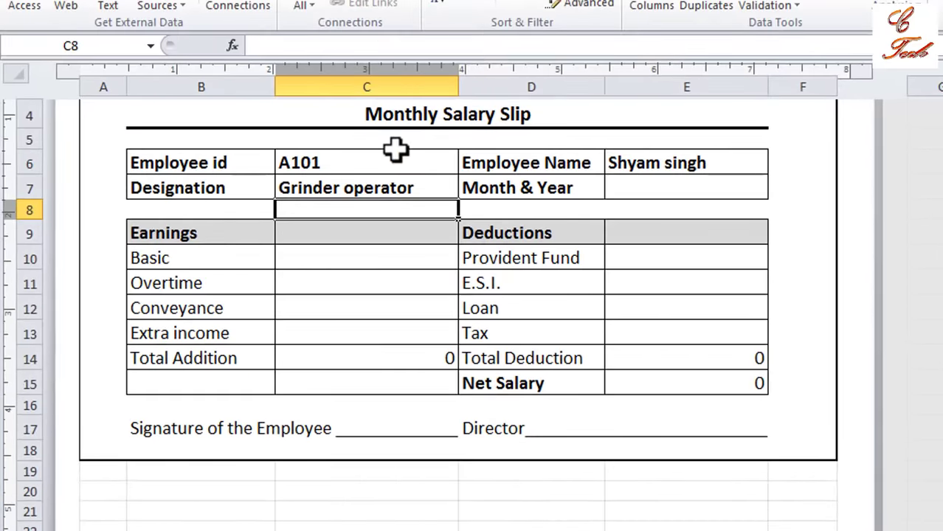
left_click(357, 191)
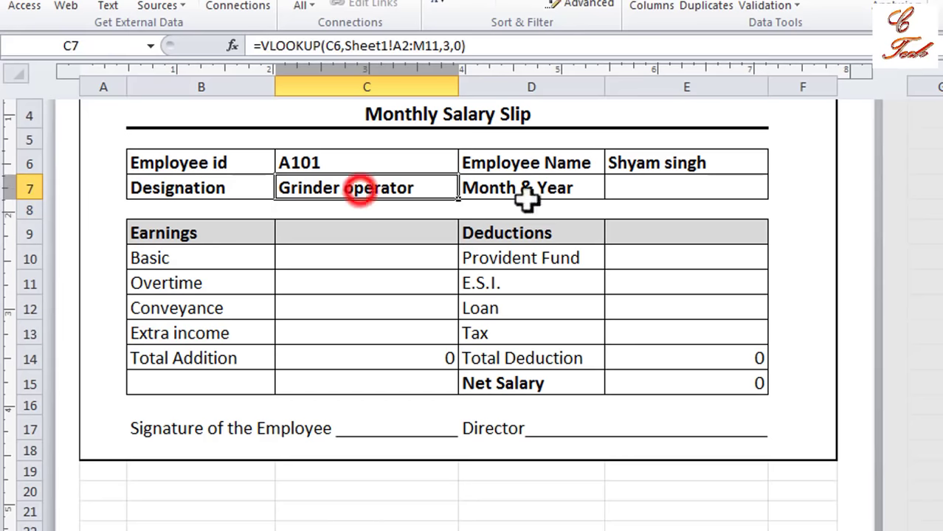
- Paste the lookup into E7 with column index 4 so Month & Year shows Dec-19
left_click(619, 190)
left_click(427, 44)
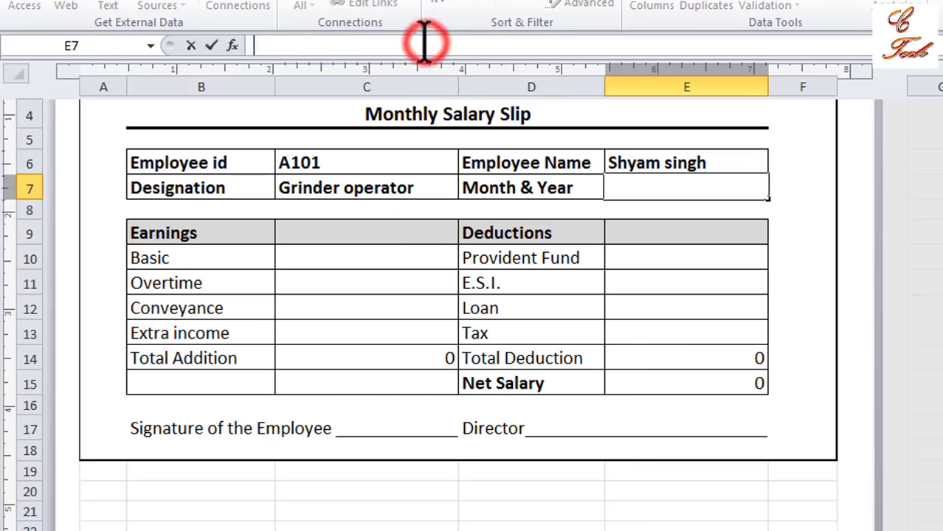
key("ctrl+v")
left_click(451, 45)
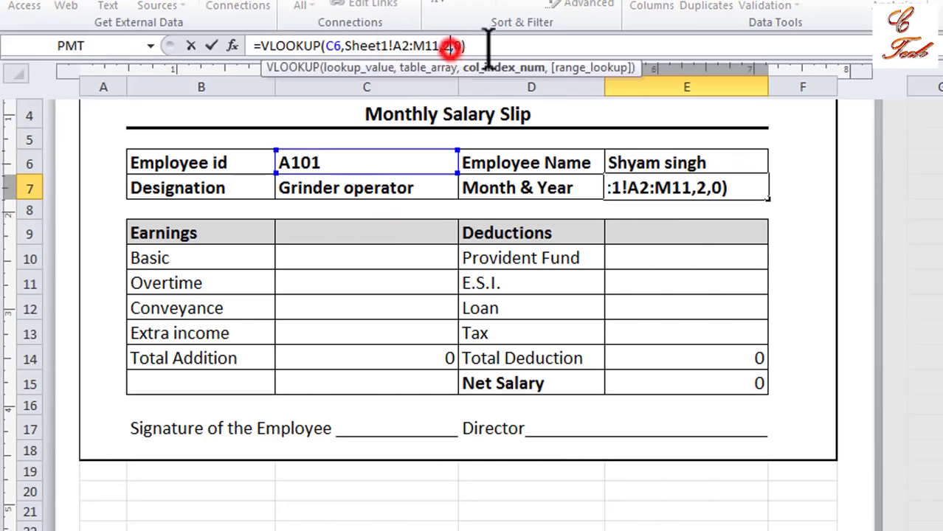
key("BackSpace")
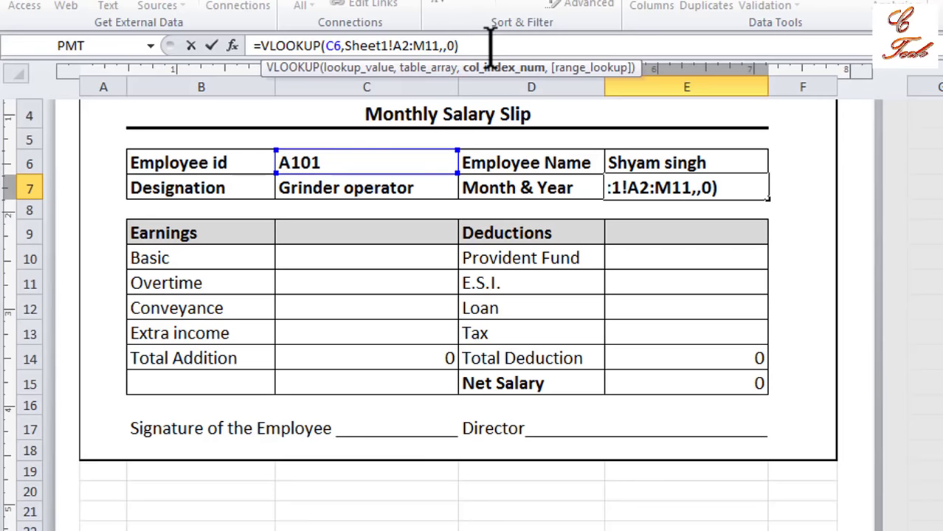
type("4")
key("Return")
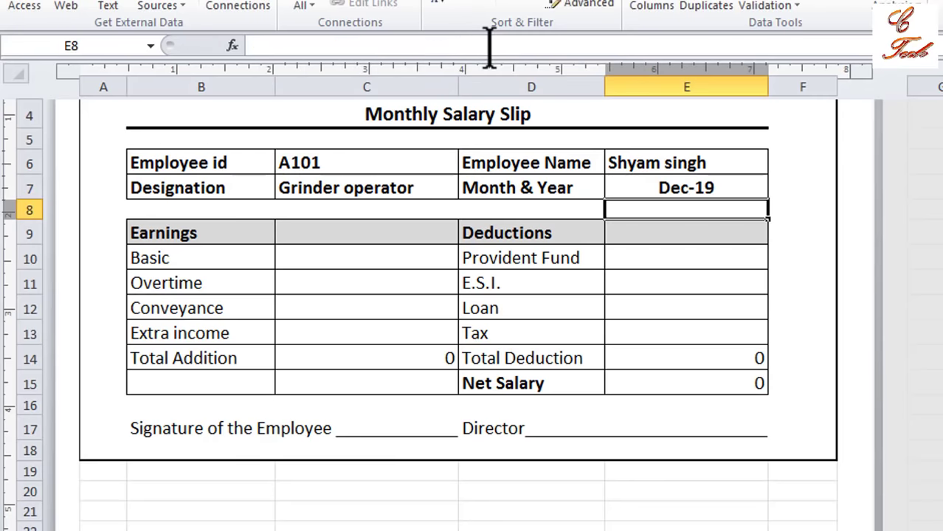
key("ctrl+Page_Up")
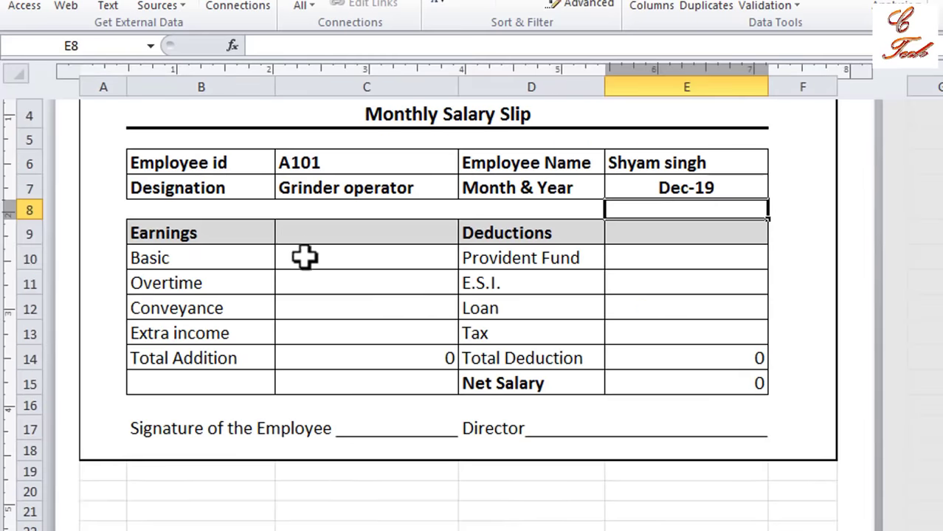
- Paste the lookup into Basic, adjusting its column index so it shows 12000
left_click(304, 256)
key("ctrl+v")
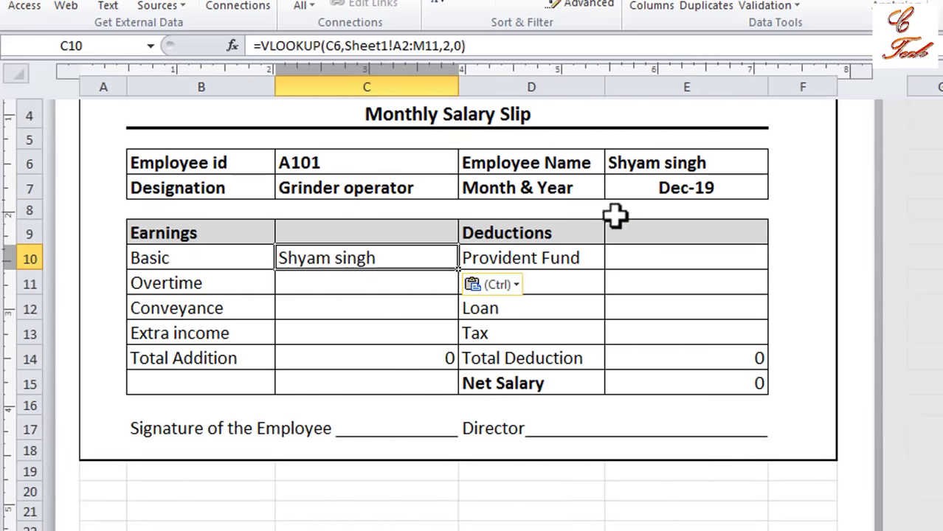
left_click(451, 41)
key("BackSpace")
type("5")
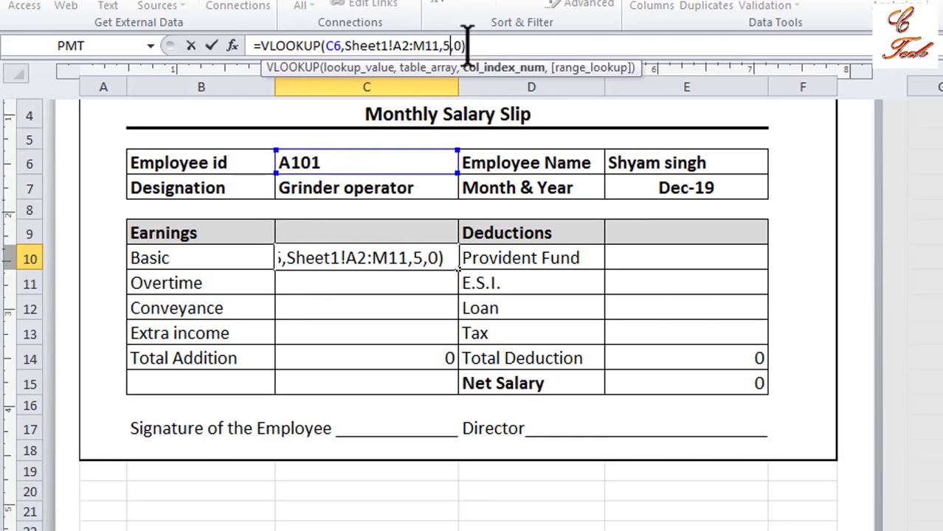
key("Return")
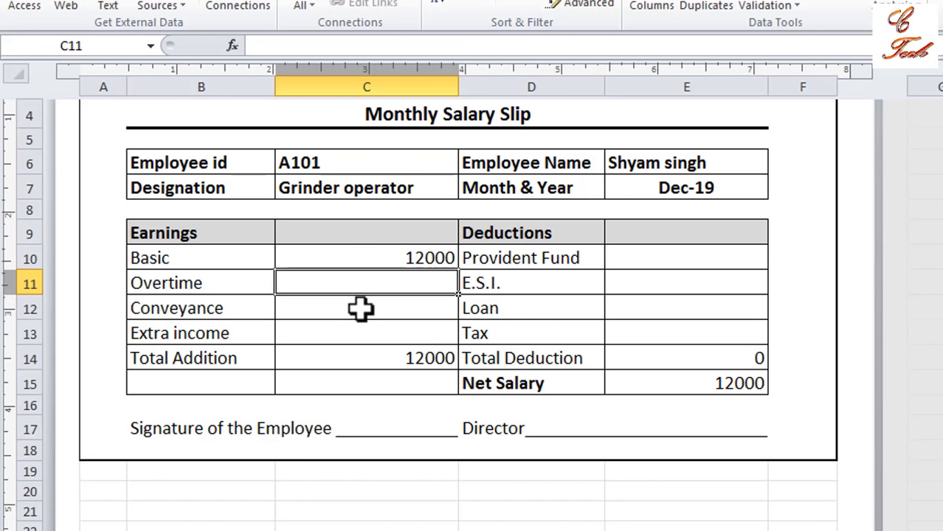
key("ctrl+Page_Up")
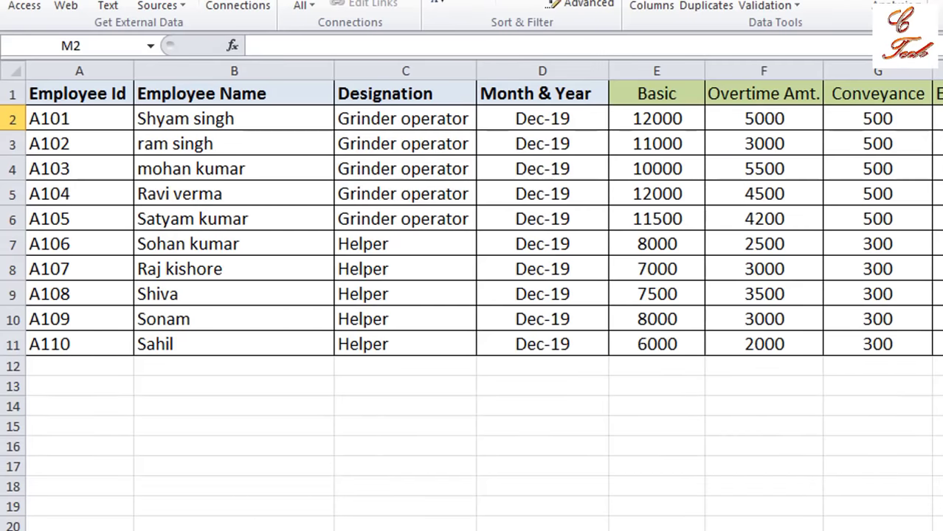
key("ctrl+Page_Down")
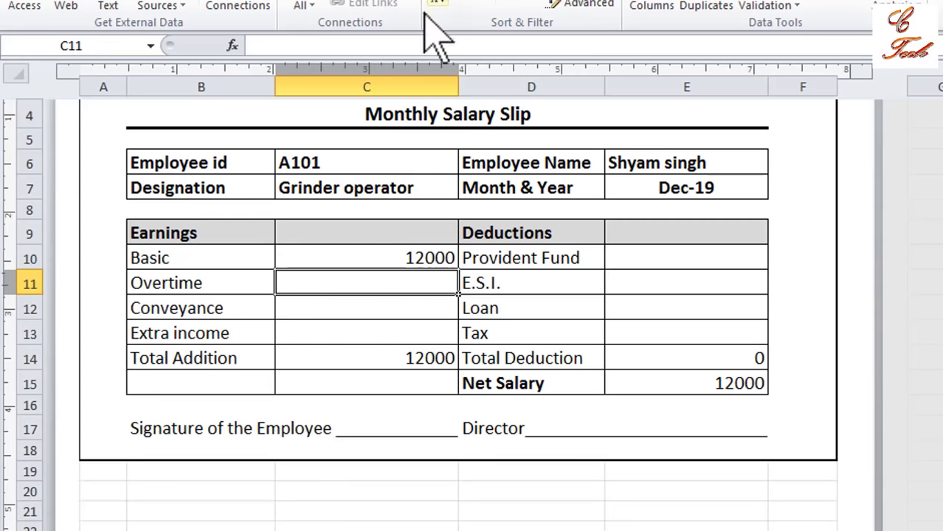
- Paste the lookup into Overtime, adjusting its column index so it shows 5000
left_click(347, 46)
key("ctrl+v")
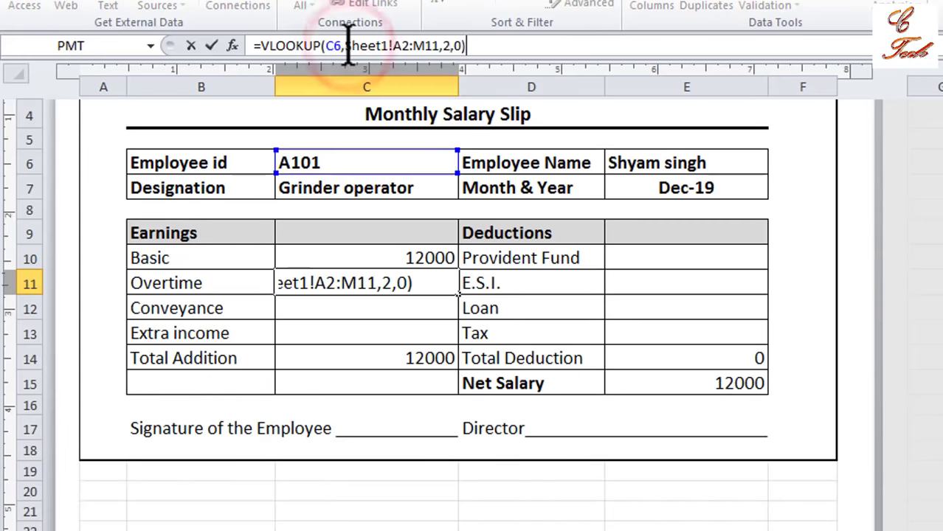
left_click(451, 46)
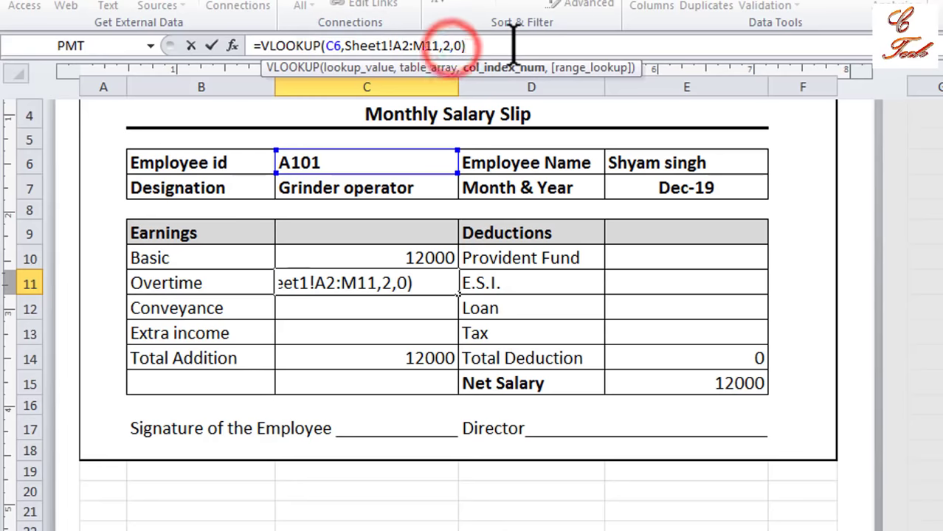
key("BackSpace")
key("Return")
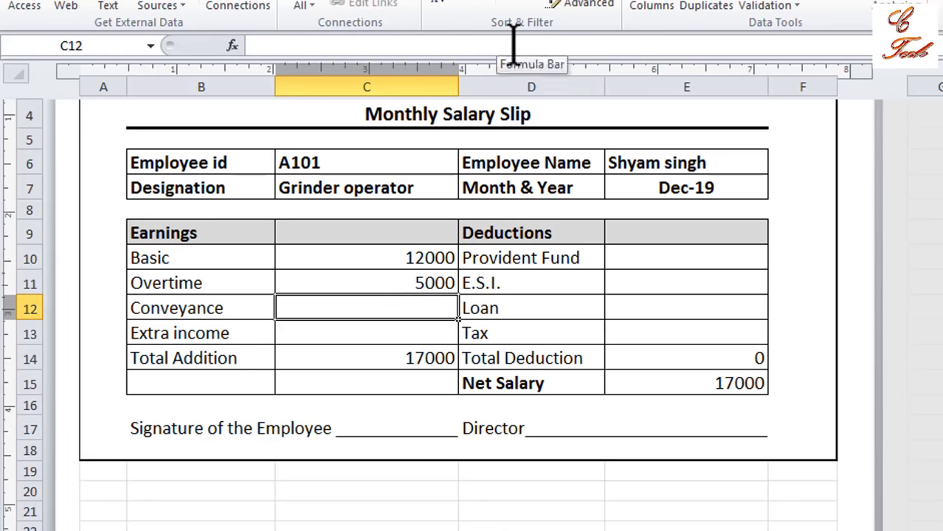
key("ctrl+Page_Up")
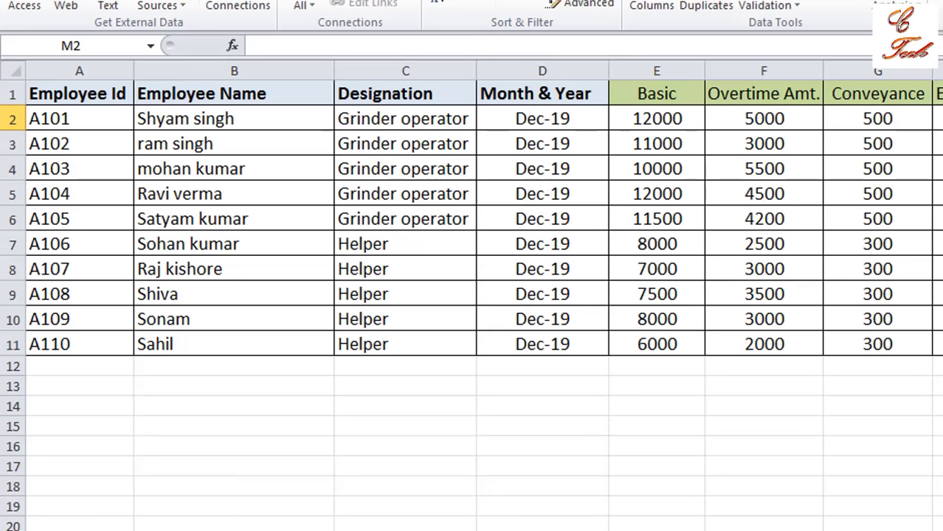
key("ctrl+Page_Down")
- Enter =VLOOKUP(C6,Sheet1!A2:M11,7,0) in C12 so Conveyance shows 500
left_click(375, 45)
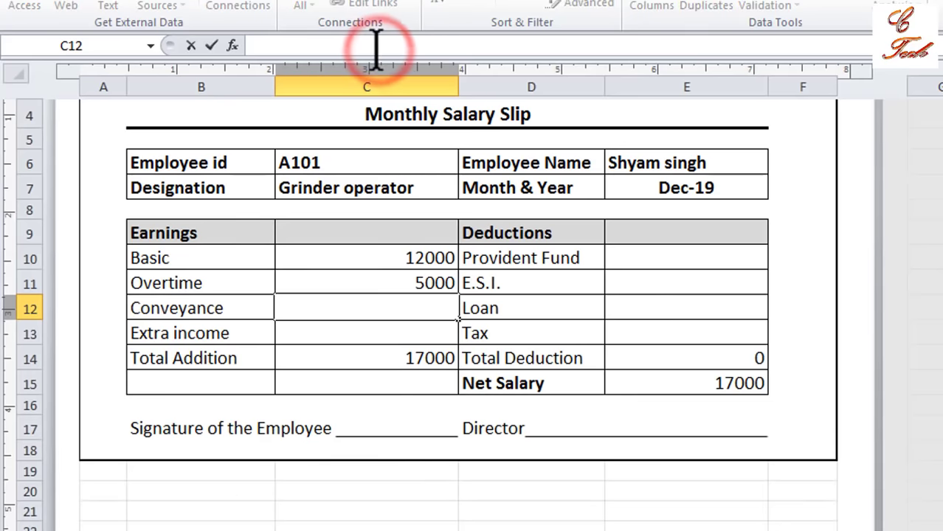
type("=VLOOKUP(C6,Sheet1!A2:M11,2,0)")
left_click(449, 46)
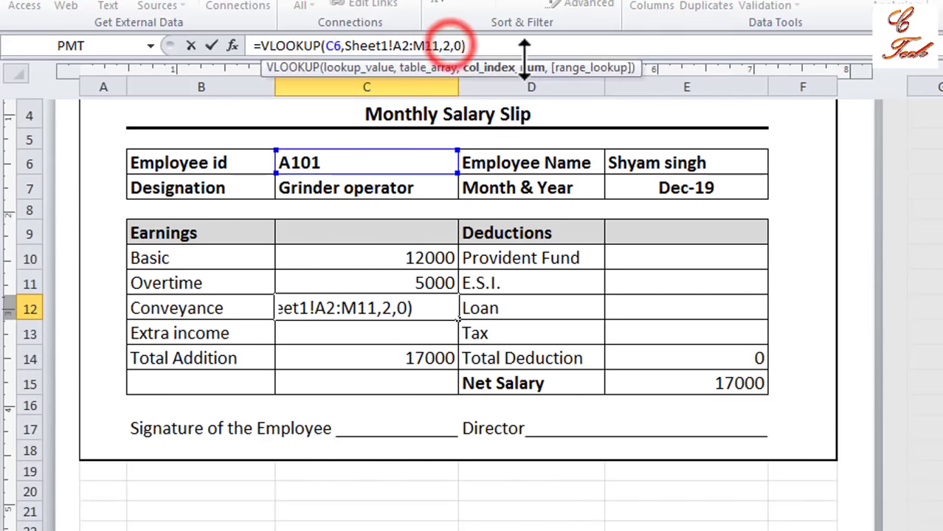
key("BackSpace")
type("7")
key("Return")
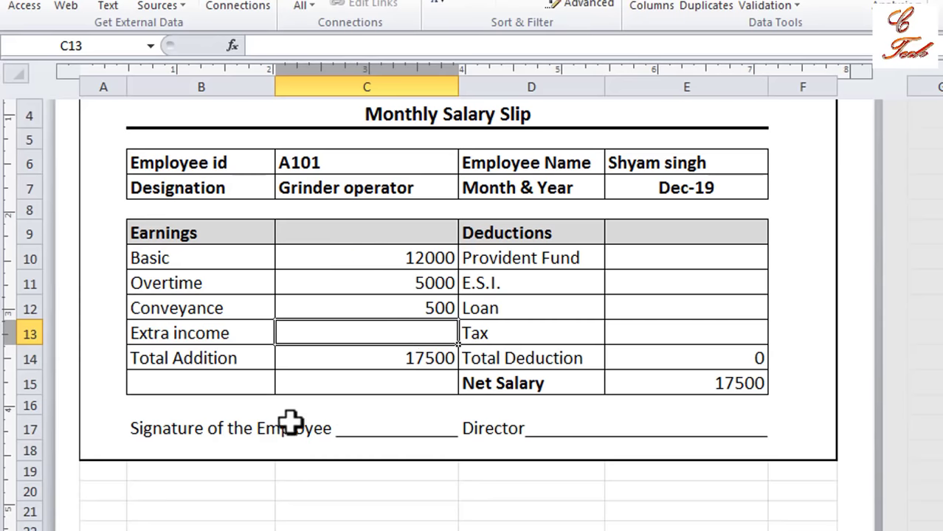
key("ctrl+Page_Up")
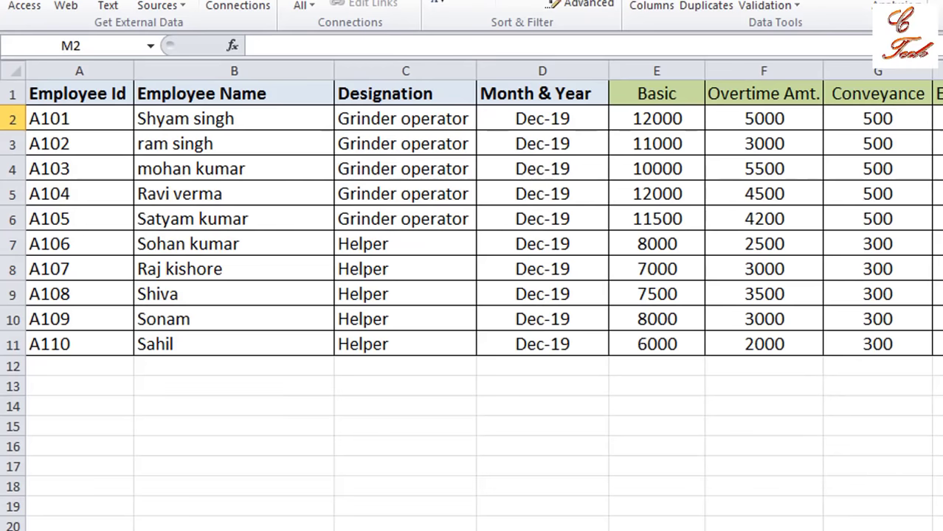
key("ctrl+Page_Down")
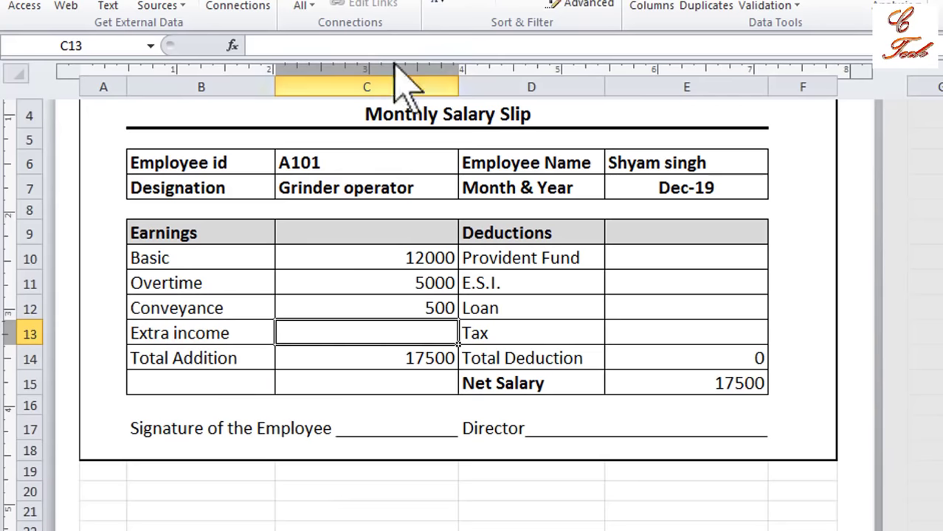
- Enter the lookup with column index 8 in C13 for Extra income, giving Total Addition 17500
left_click(385, 40)
type("=VLOOKUP(C6,Sheet1!A2:M11,2,0)")
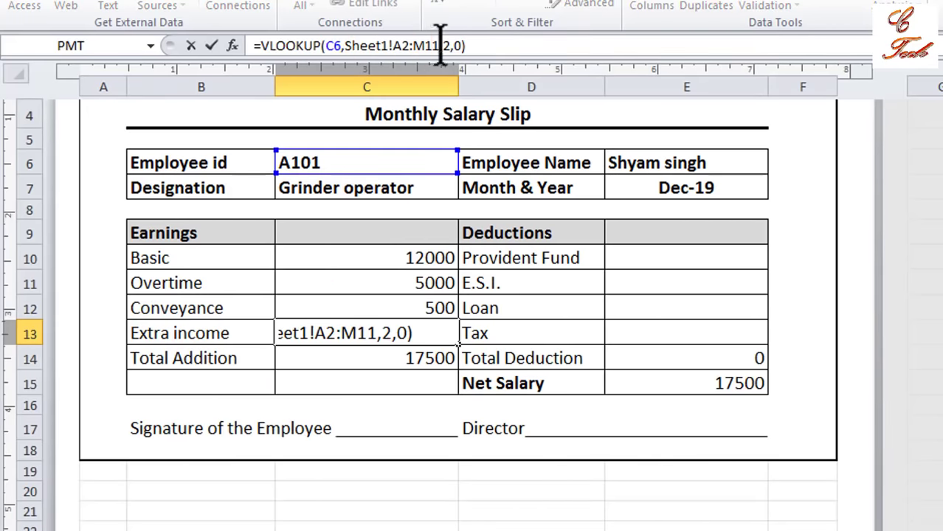
left_click(449, 45)
key("BackSpace")
type("8")
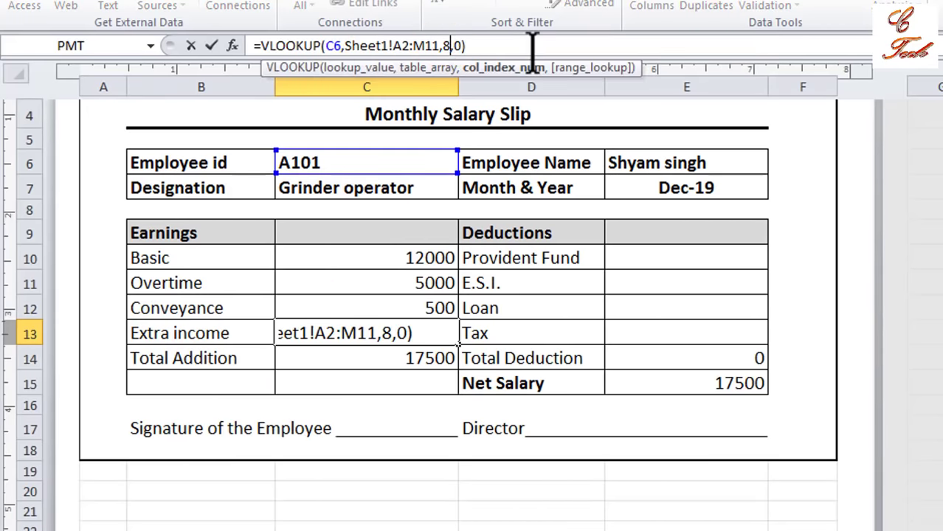
key("Return")
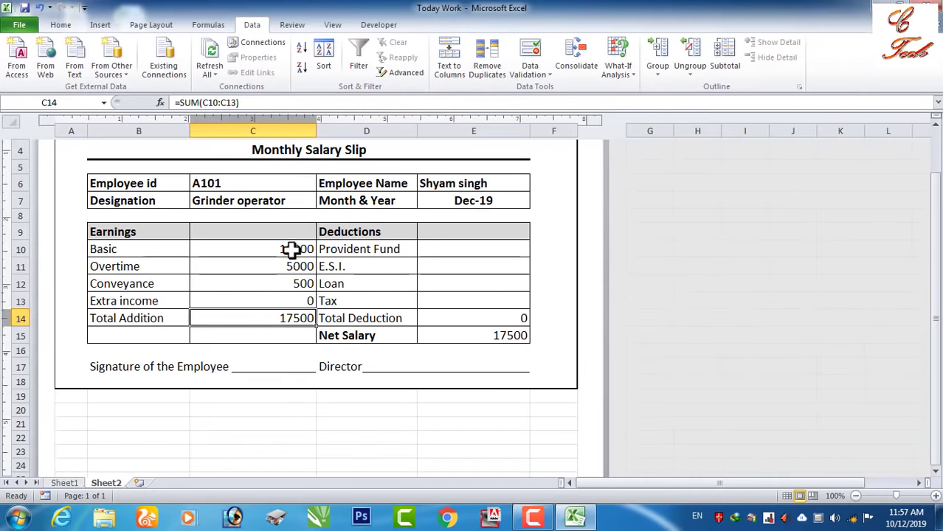
- Enter the lookup with column index 9 in E10 so Provident Fund shows 1200
left_click(441, 251)
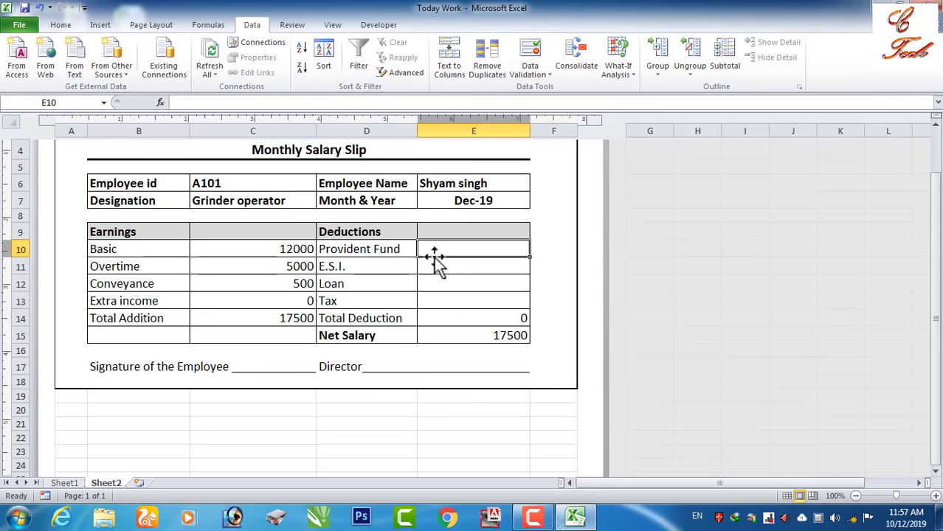
left_click(64, 483)
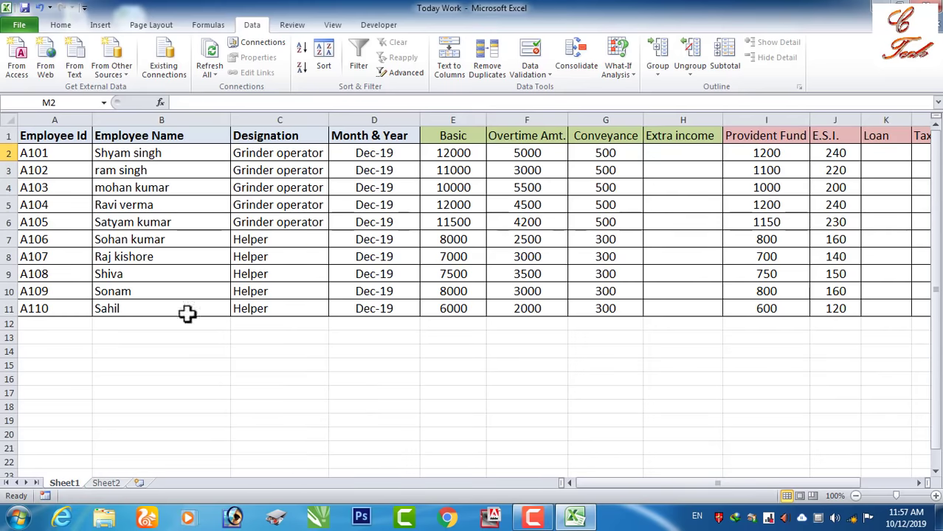
left_click(111, 484)
left_click(465, 249)
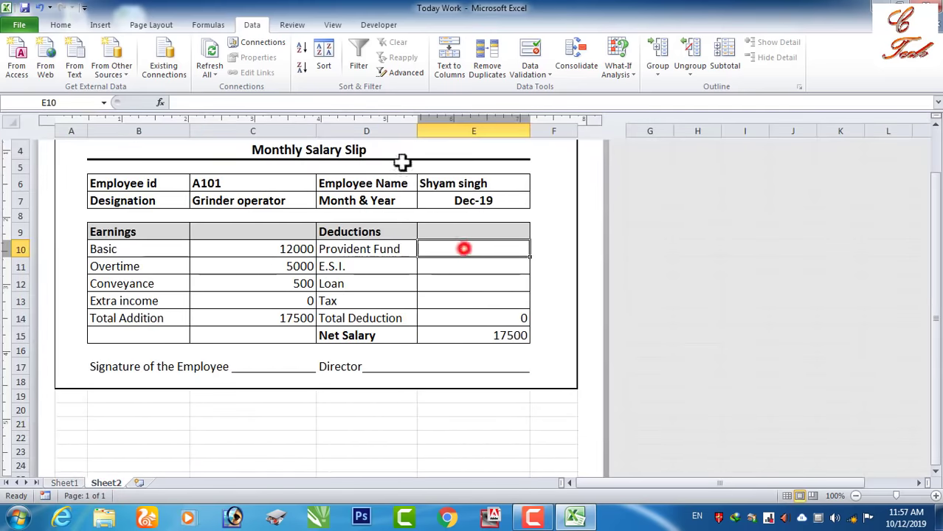
type("=VLOOKUP(C6,Sheet1!A2:M11,2,0)")
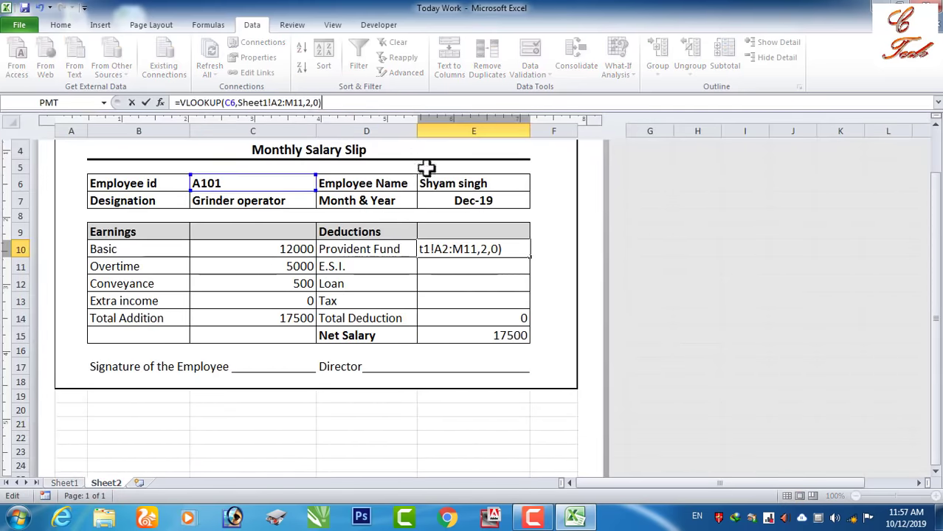
left_click(311, 102)
key("BackSpace")
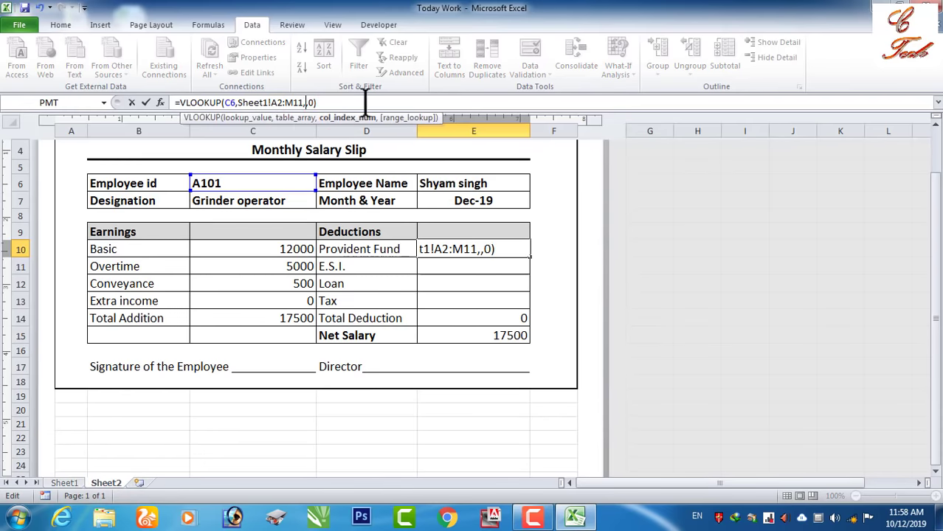
type("9")
key("Return")
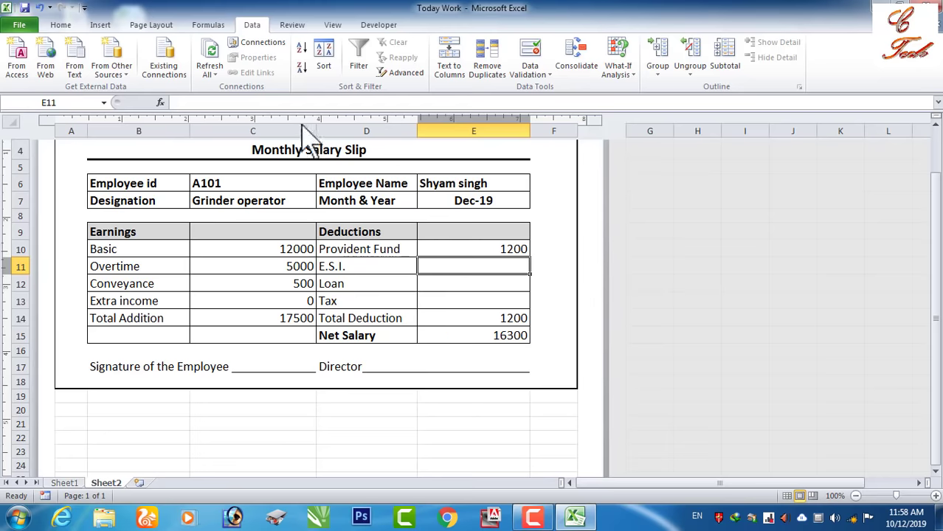
- Copy the lookup down to E11 with column index 10 so E.S.I. shows 240
key("ctrl+apostrophe")
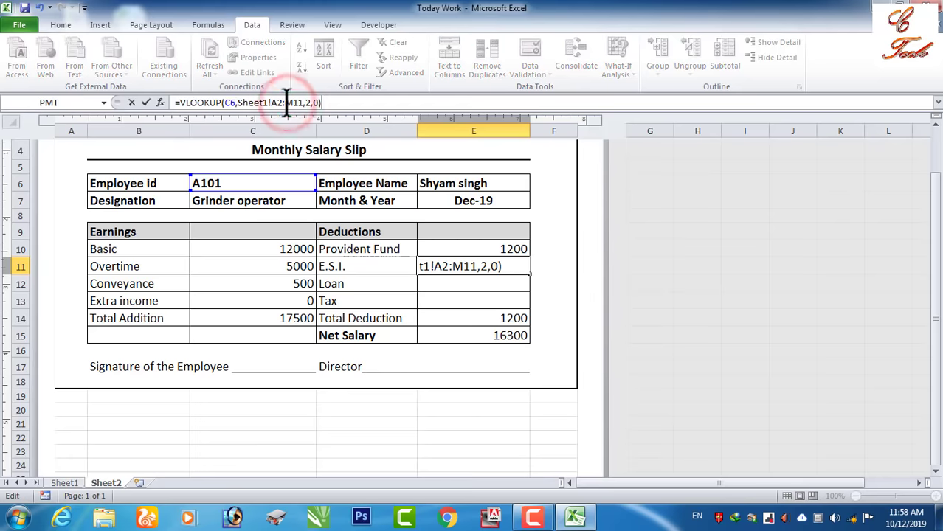
left_click(311, 103)
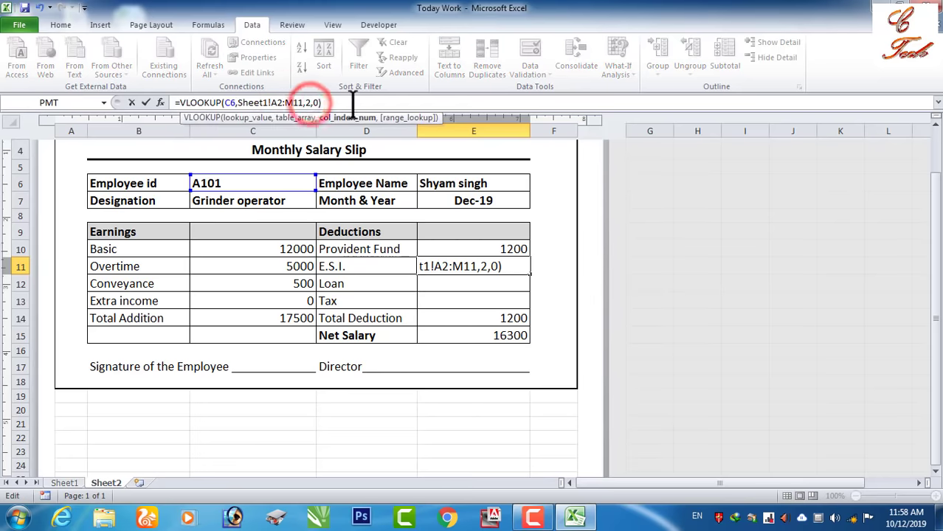
key("BackSpace")
key("Return")
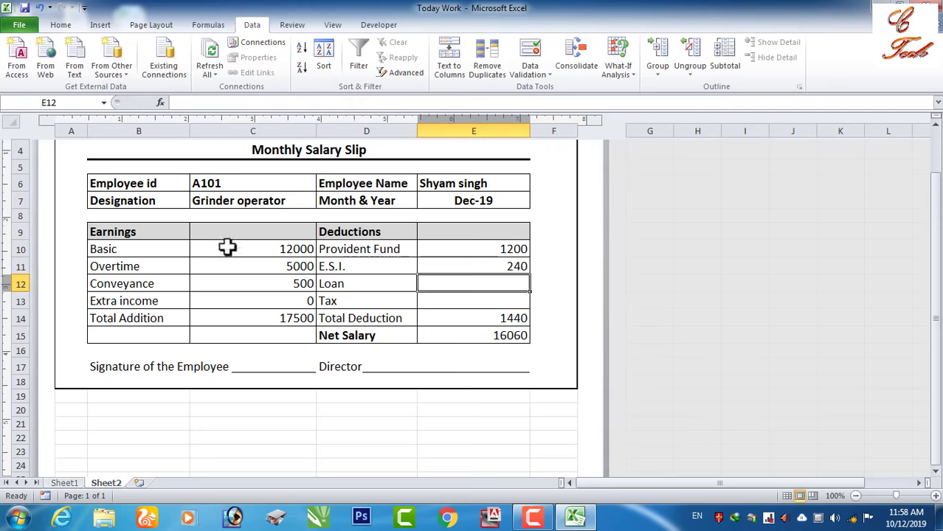
- Enter the Loan lookup in E12 with column index 11, showing 0
left_click(83, 487)
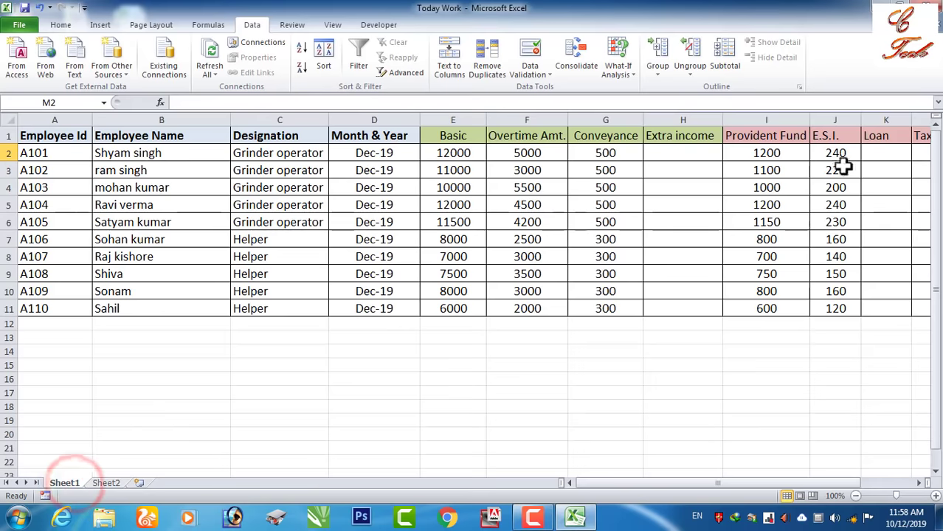
left_click_drag(660, 482, 690, 482)
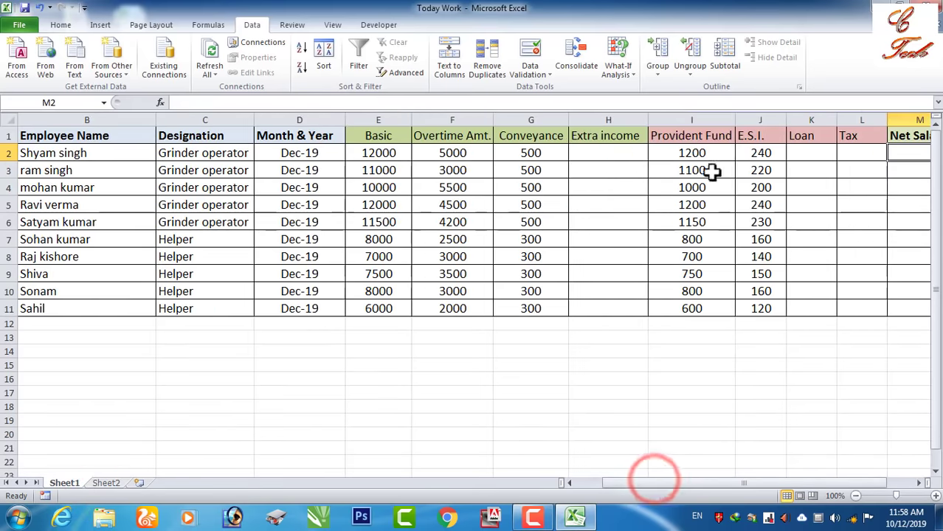
left_click(107, 484)
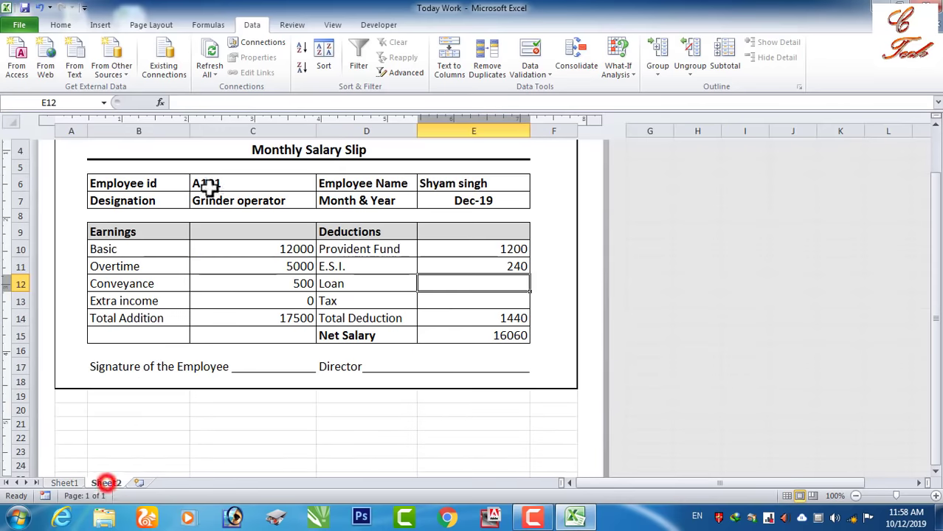
left_click(348, 104)
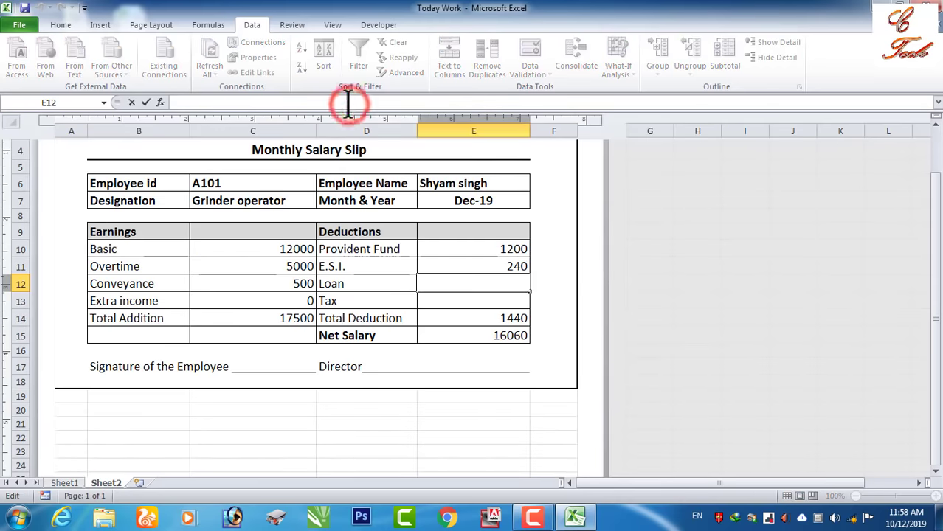
type("=VLOOKUP(C6,Sheet1!A2:M11,2,0)")
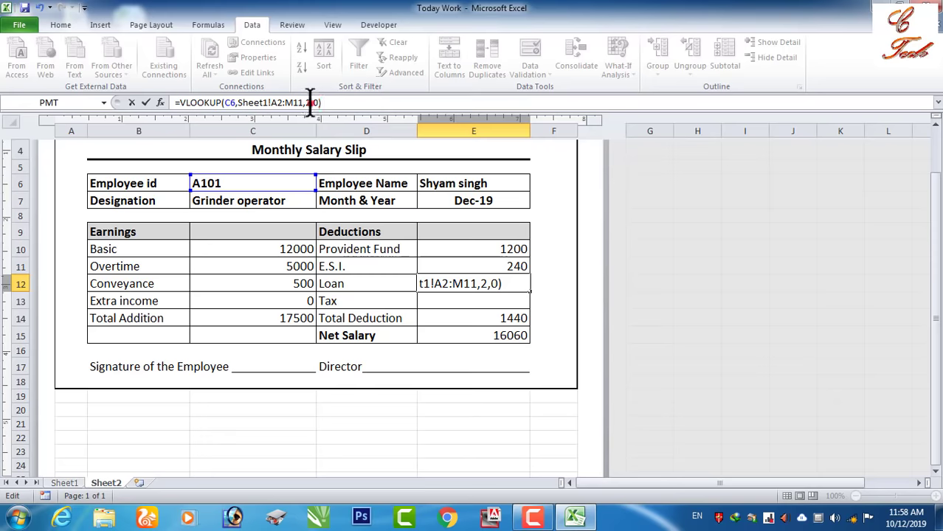
left_click(310, 103)
key("BackSpace")
type("3")
key("Return")
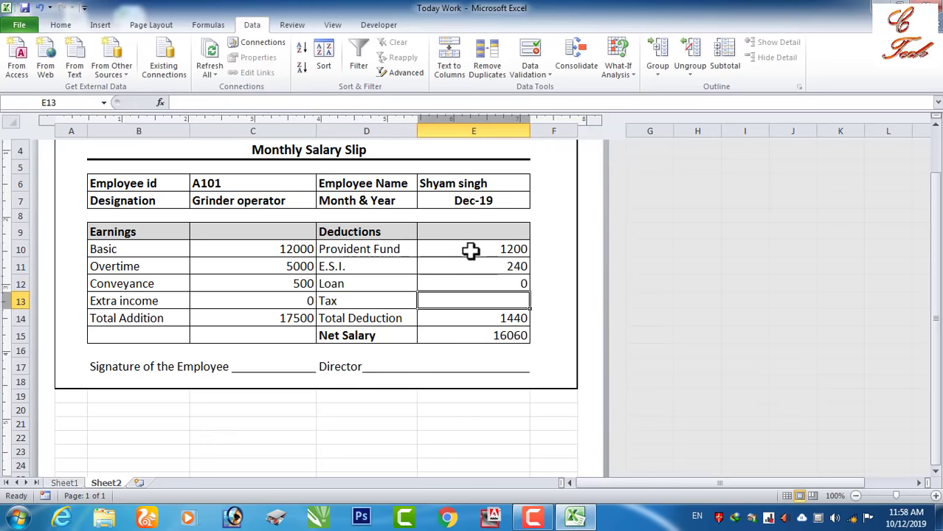
- Add the Tax lookup with column index 12, making Total Deduction 1440 and Net Salary 16060
left_click(271, 102)
type("=VLOOKUP(C6,Sheet1!A2:M11,2,0)")
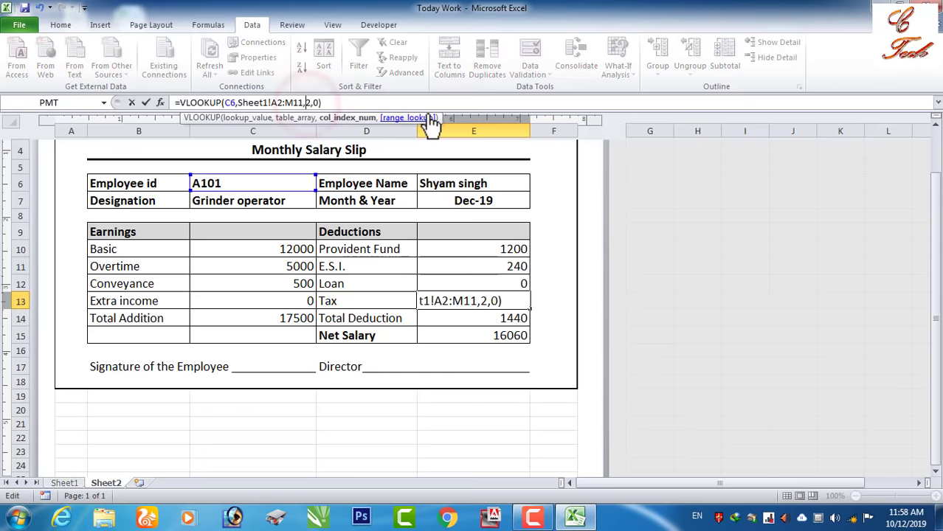
key("Return")
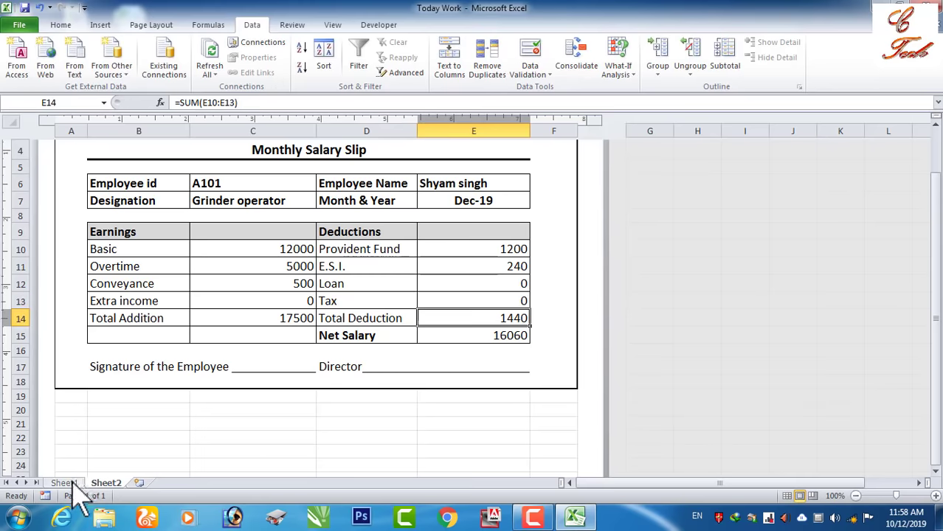
left_click(67, 484)
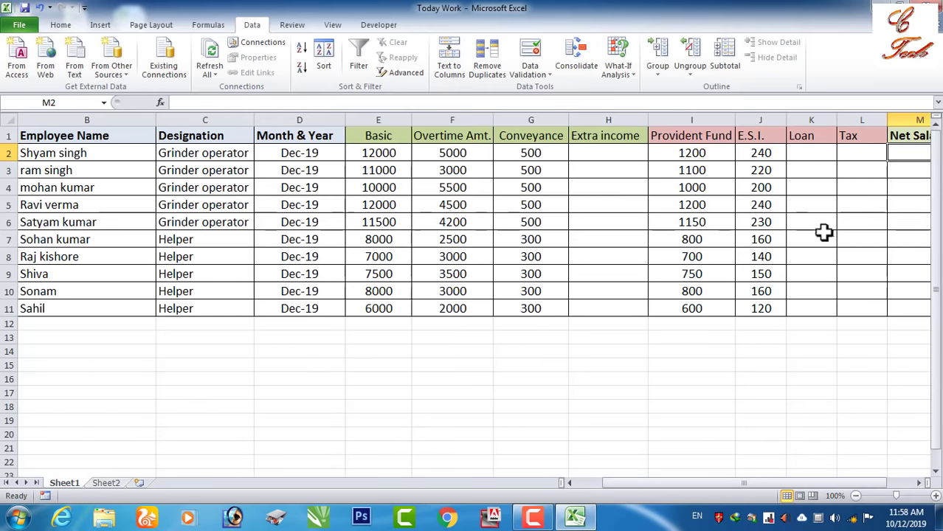
left_click(107, 485)
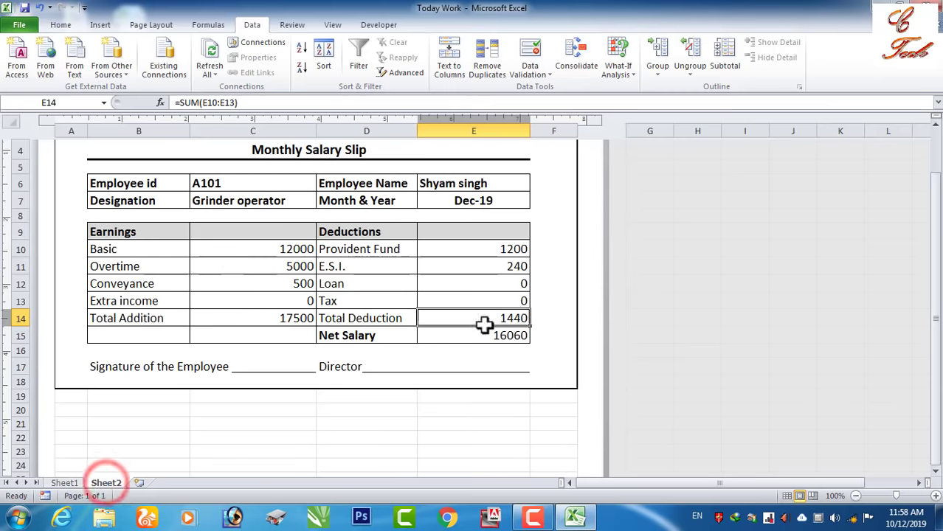
left_click(440, 418)
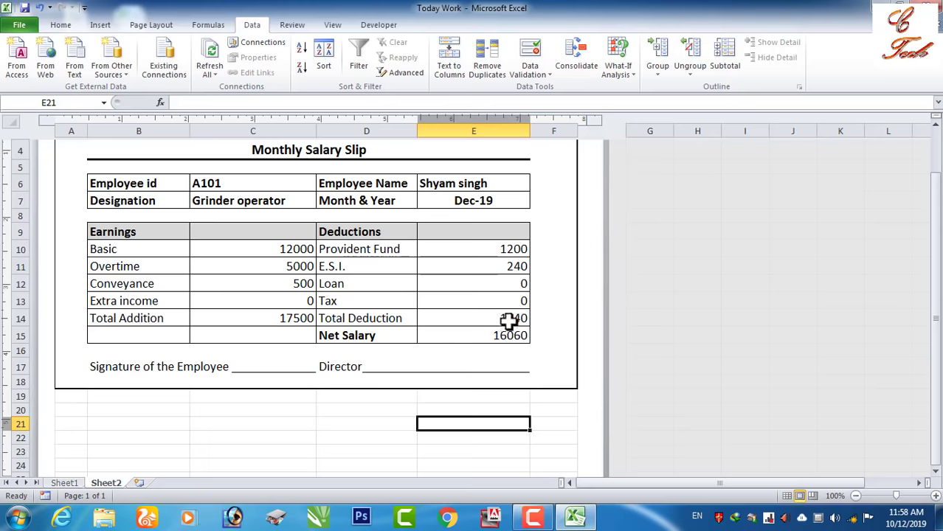
- Review the Total Addition, Total Deduction and Net Salary formulas
left_click(282, 318)
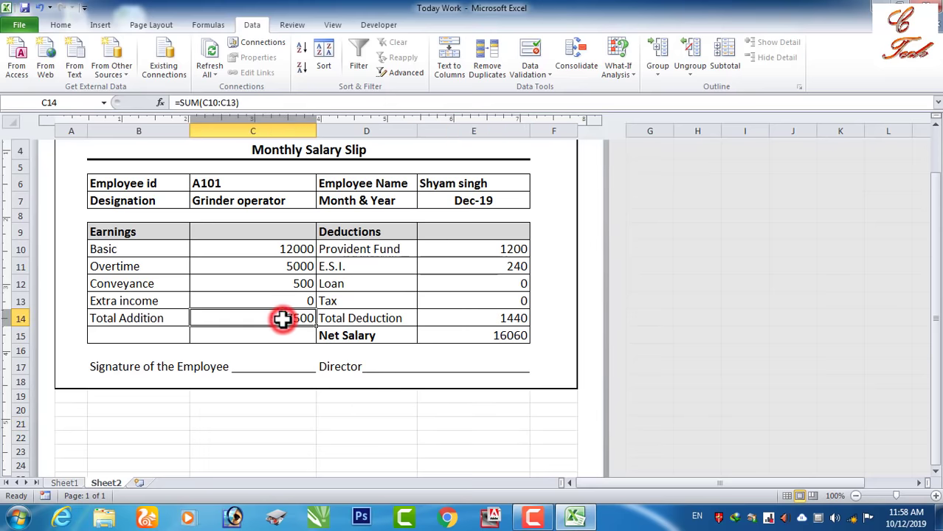
left_click(478, 319)
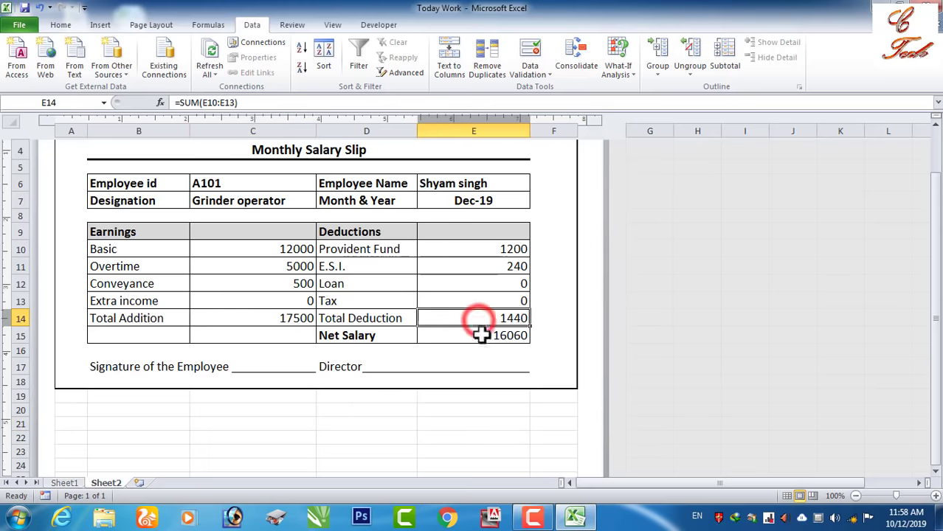
left_click(489, 338)
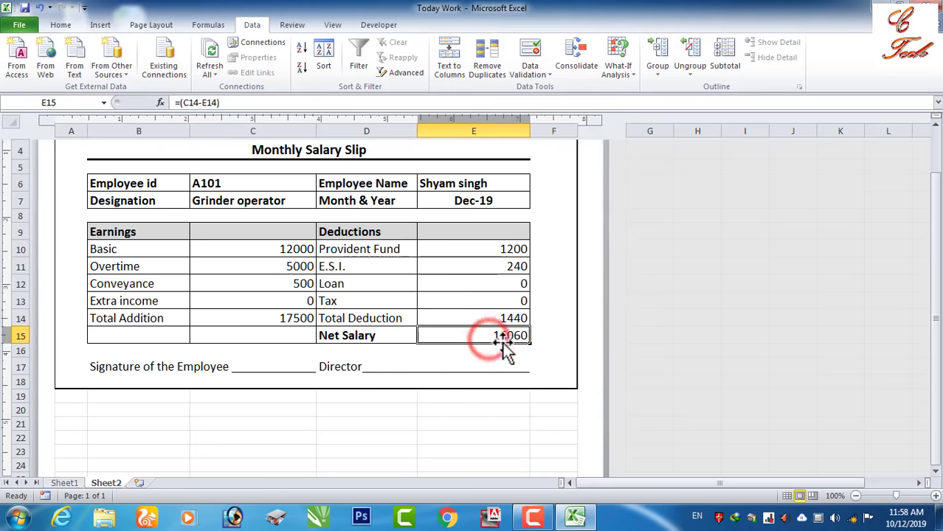
- Pick employee ids A105, A109, then A110 from the C6 dropdown, showing net salary 7580
left_click(299, 186)
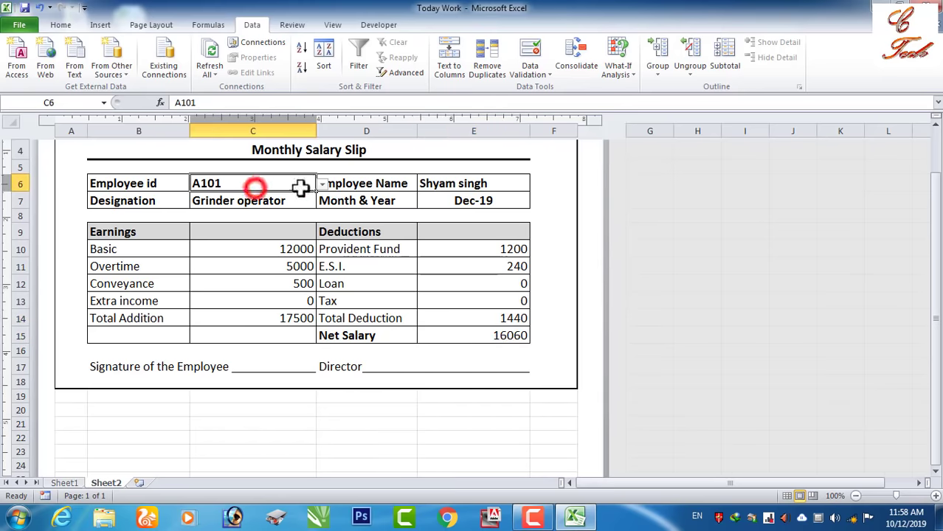
left_click(321, 185)
left_click(234, 233)
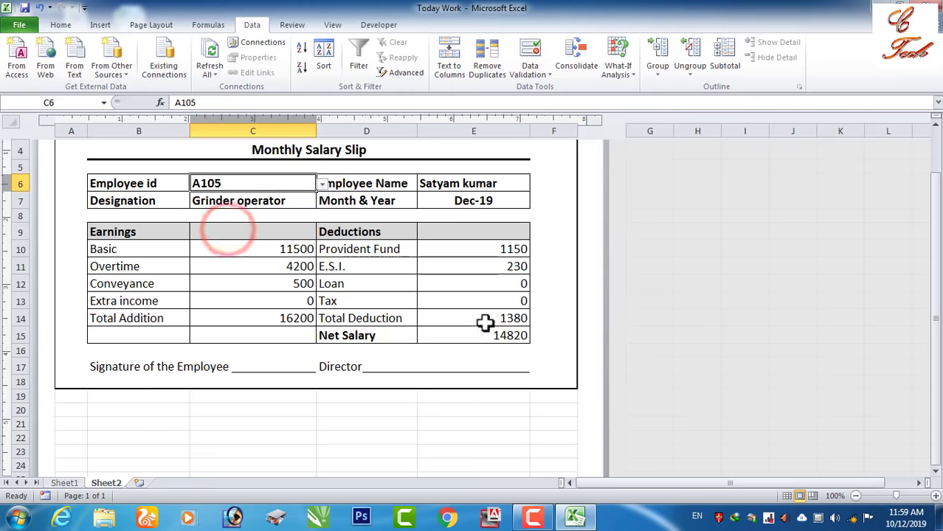
left_click(322, 184)
scroll(248, 255, "down", 1)
left_click(247, 251)
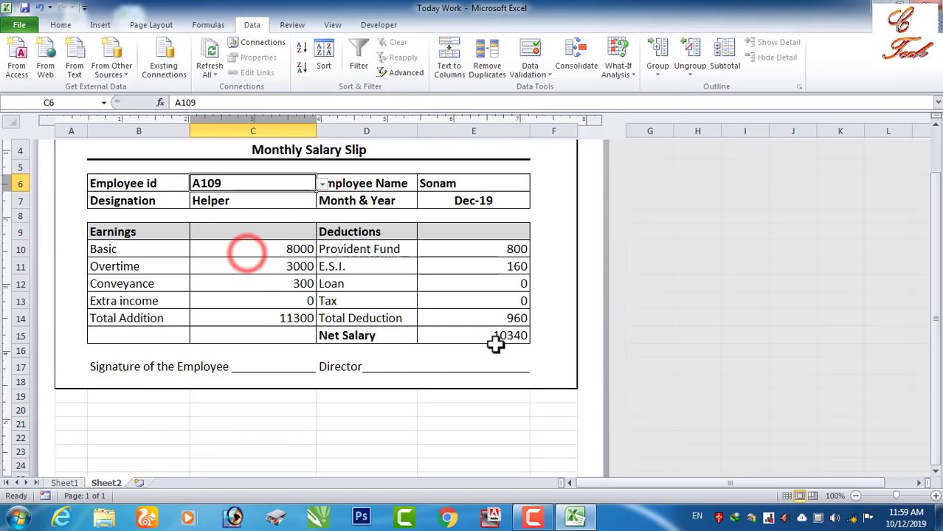
left_click(322, 184)
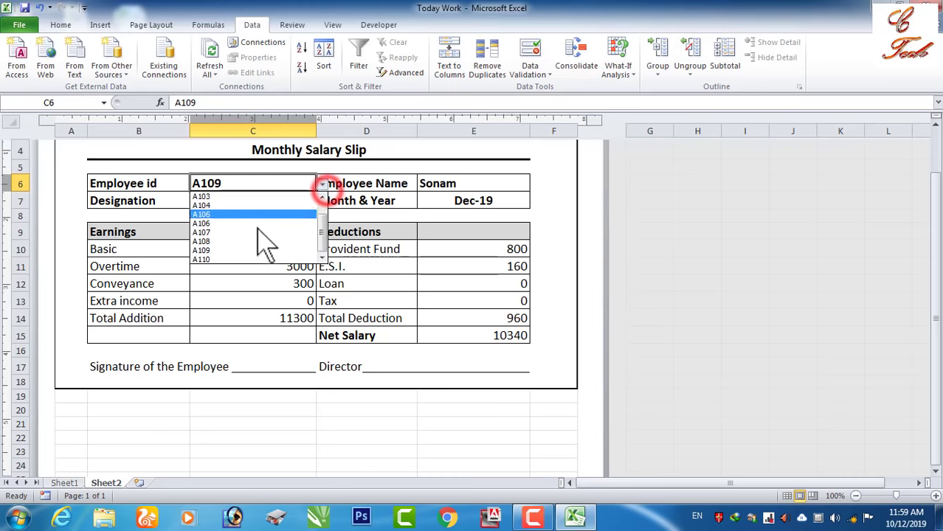
left_click(232, 258)
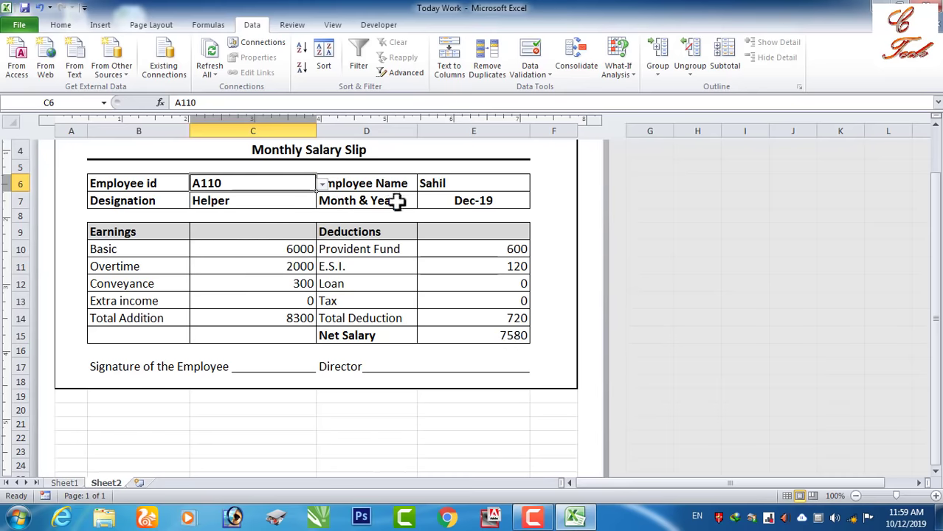
left_click(476, 205)
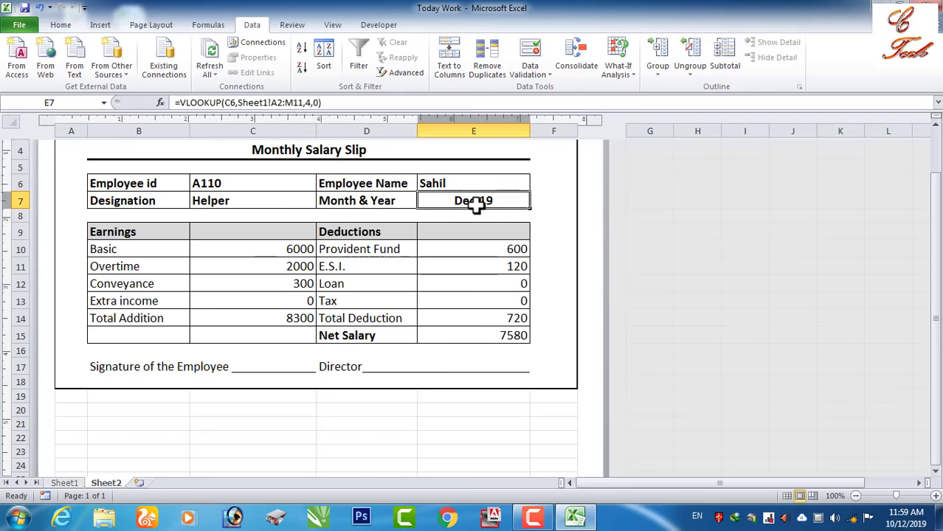
- Change E7's custom date format from mmm-yy to mmm-yyyy so it reads Dec-2019
left_click(61, 24)
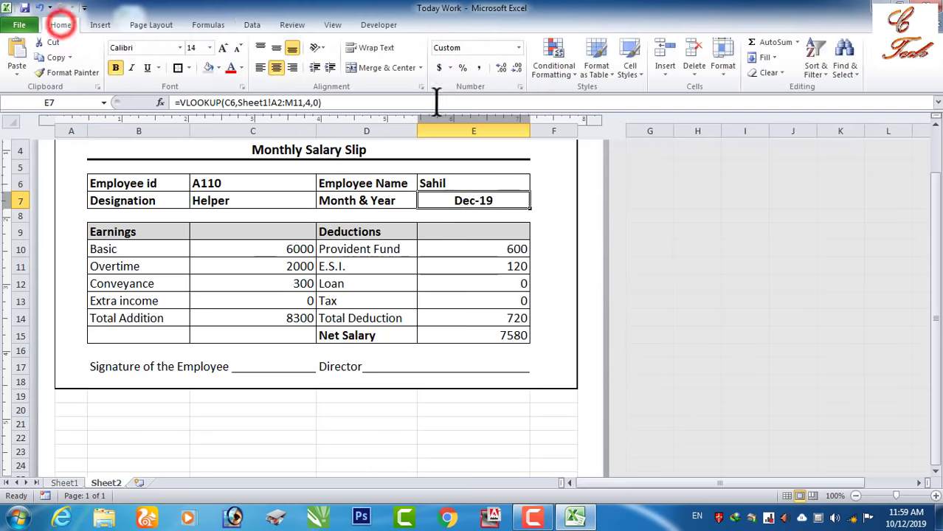
left_click(517, 46)
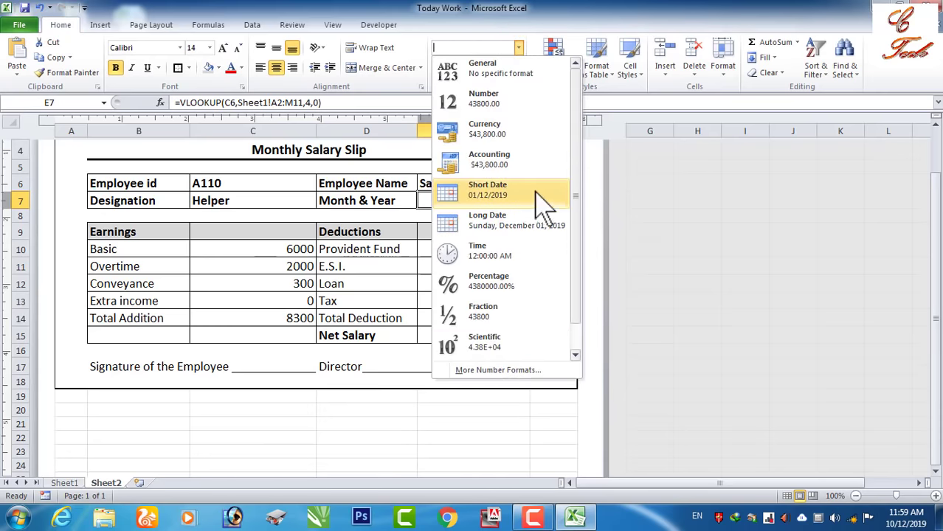
left_click(385, 181)
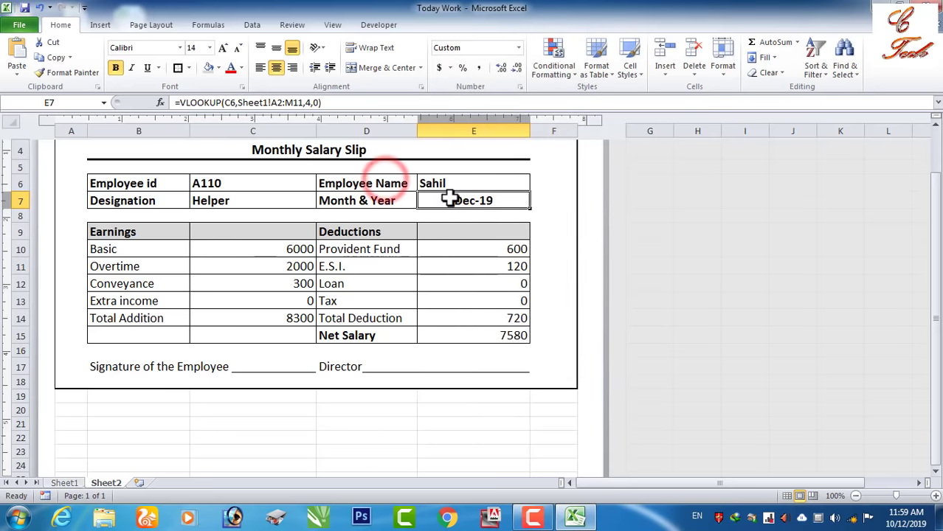
right_click(449, 199)
left_click(526, 389)
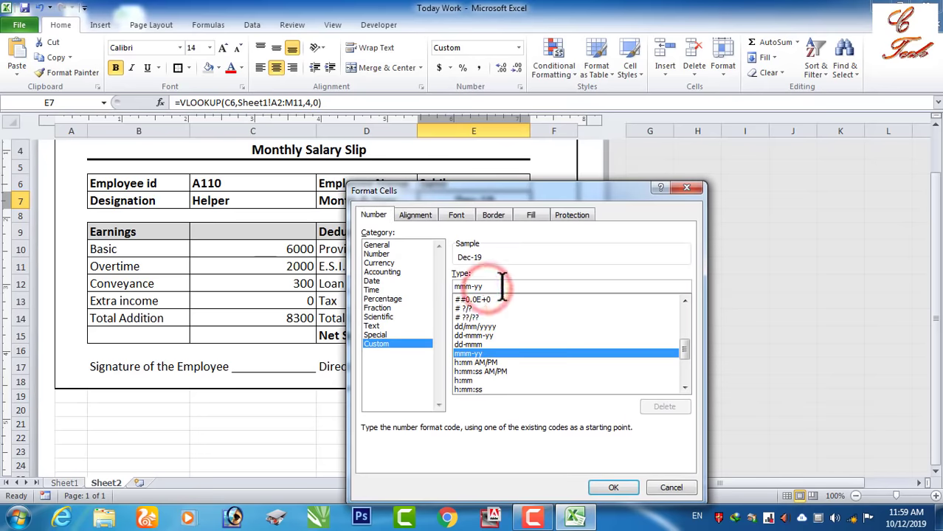
type("yy")
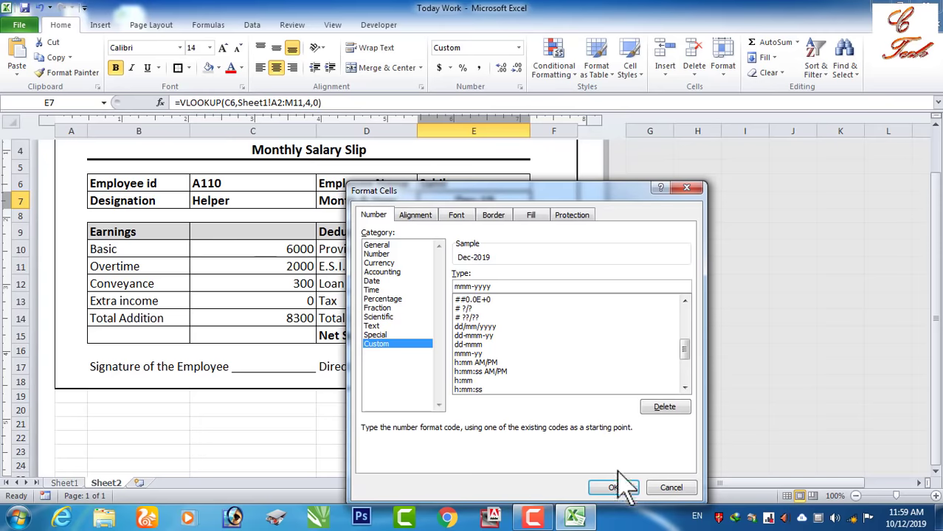
left_click(613, 487)
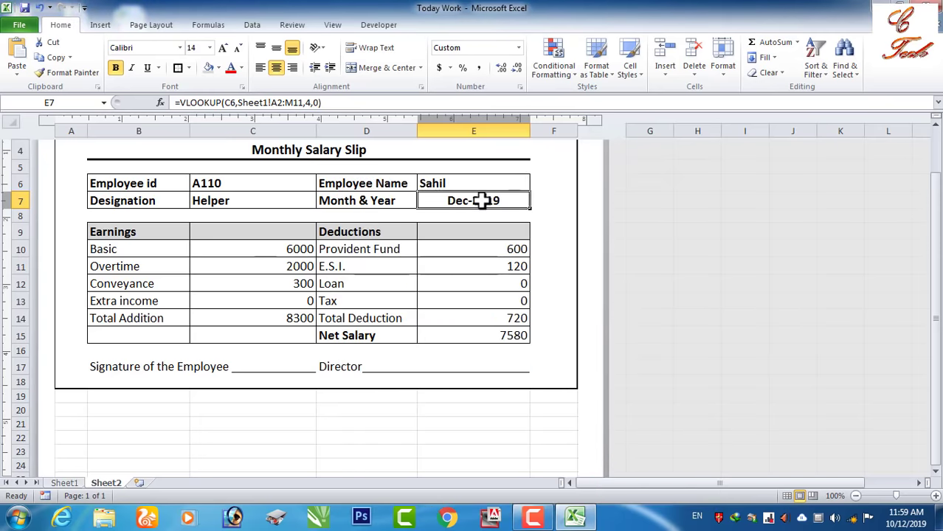
- Choose employee id A102 in C6 so the slip shows Net Salary 13180
left_click(255, 182)
left_click(322, 183)
left_click(249, 214)
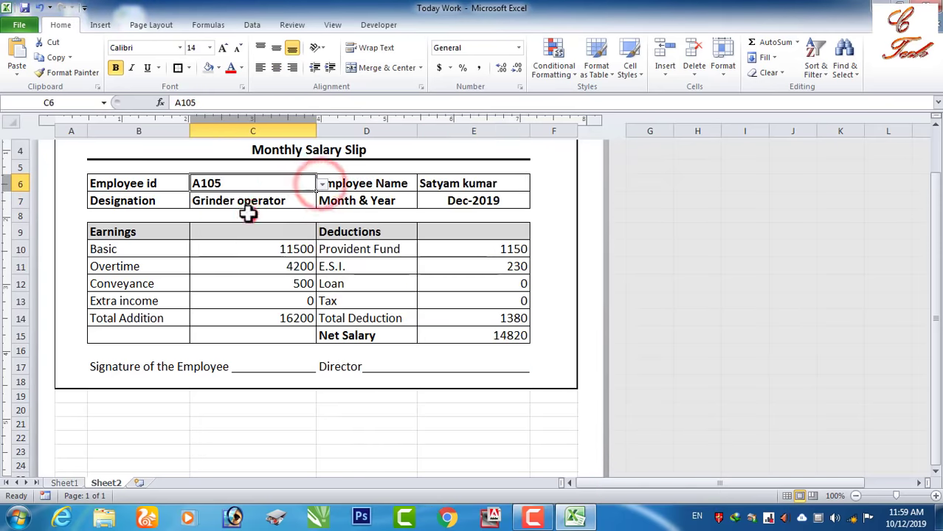
left_click(322, 184)
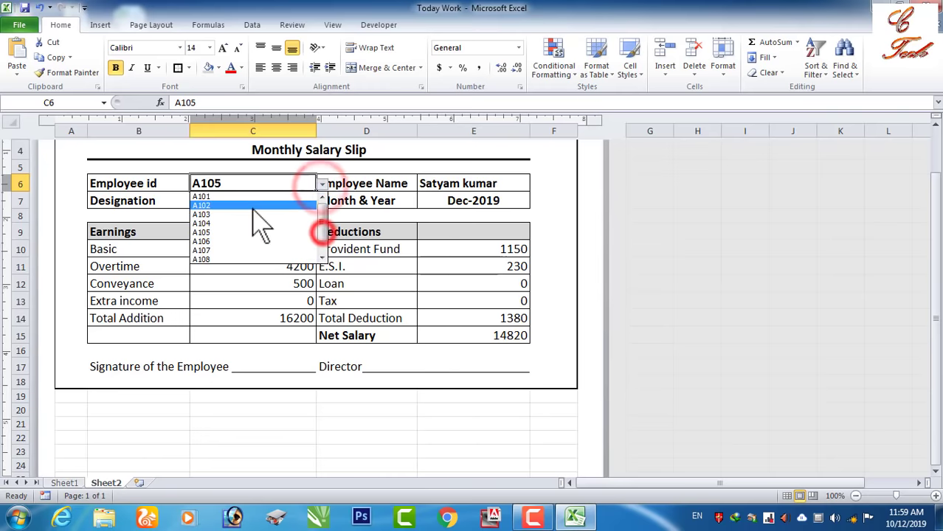
left_click(253, 210)
left_click(344, 412)
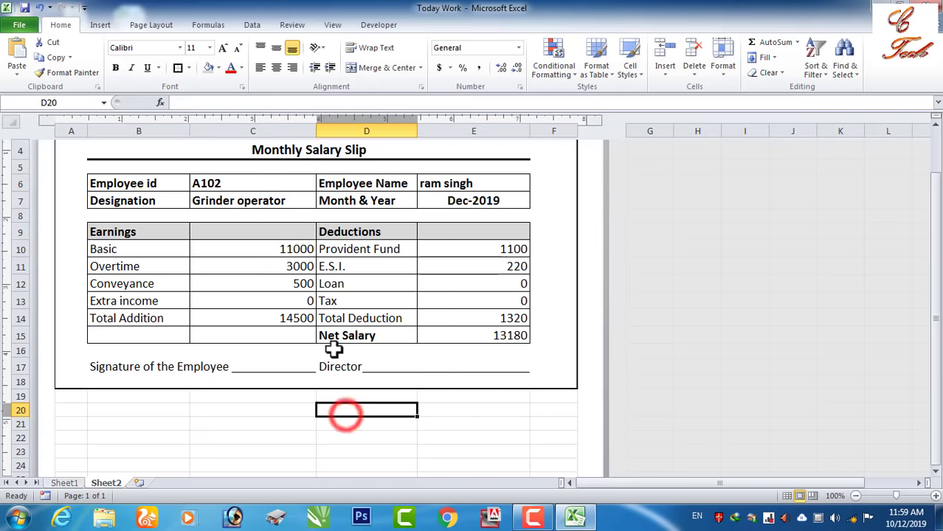
- Zoom the sheet to 90% and select the slip range A1:F15
scroll(351, 273, "up", 2)
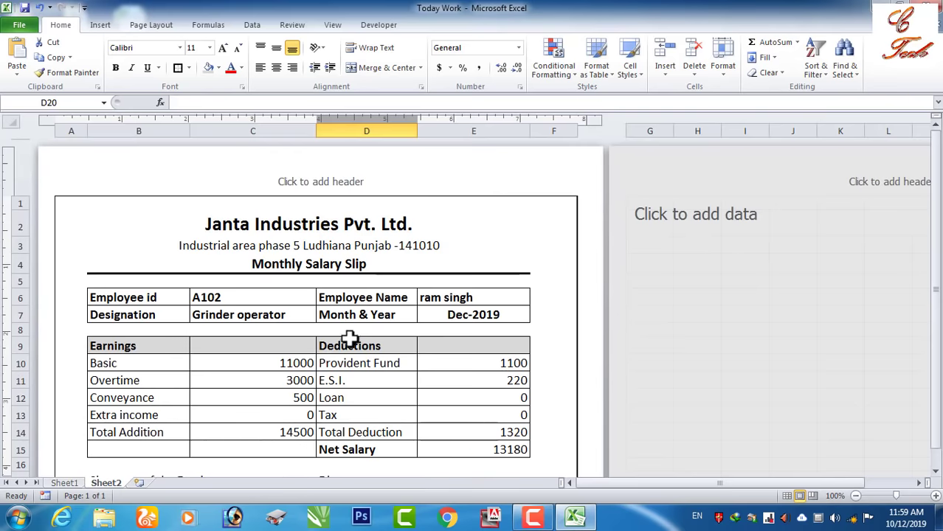
left_click(855, 496)
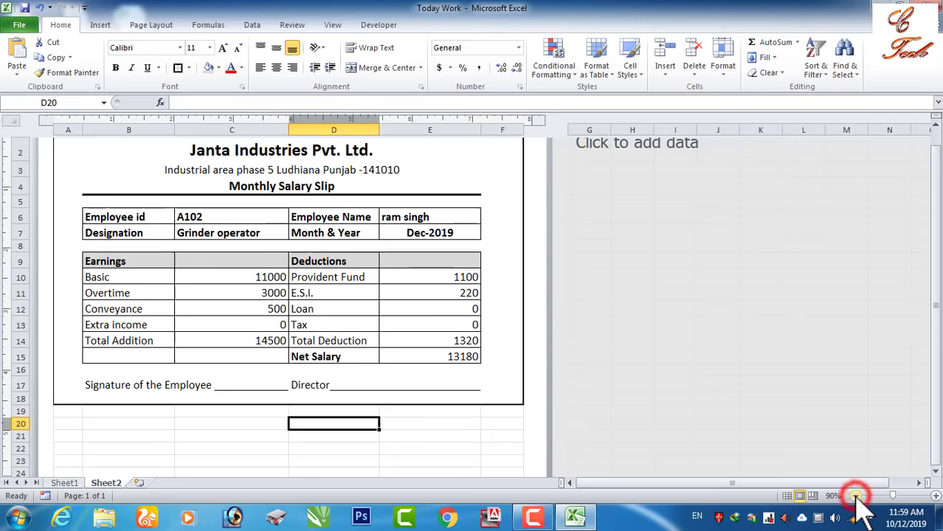
scroll(449, 363, "up", 1)
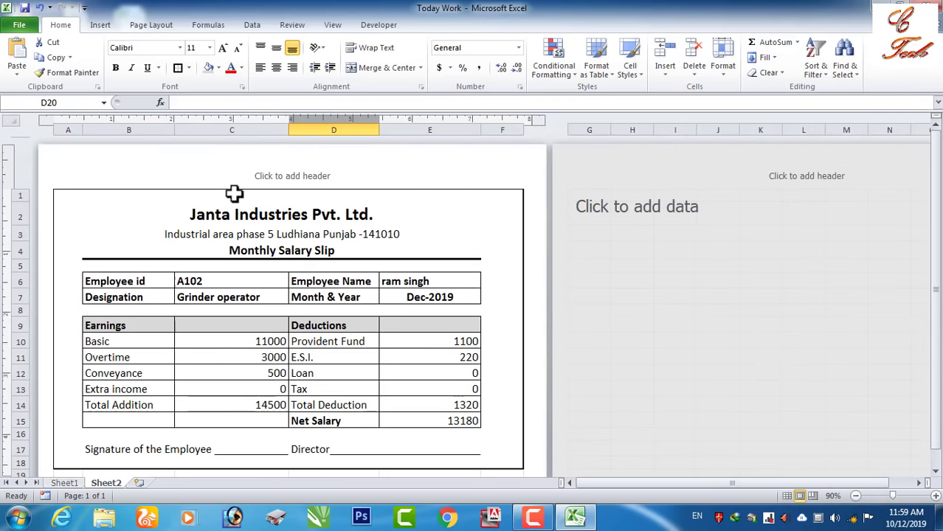
left_click(152, 26)
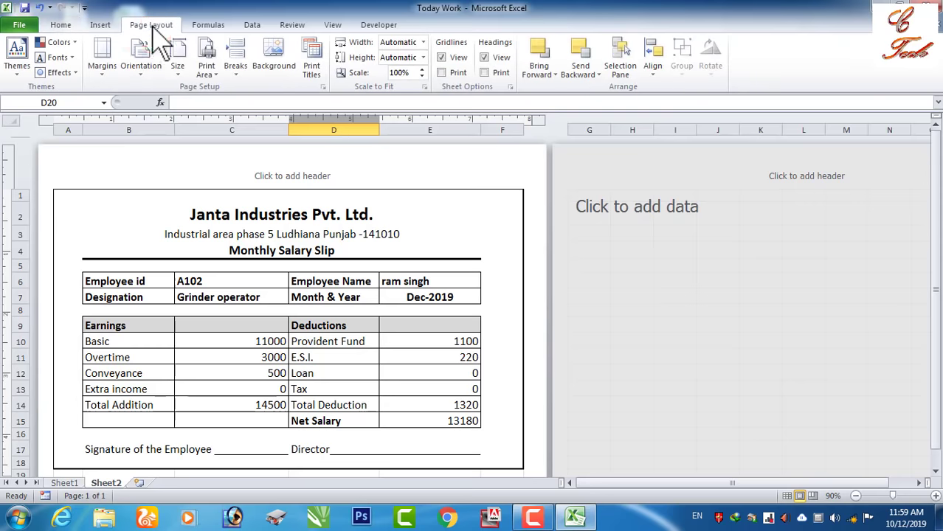
mouse_move(65, 195)
left_mouse_down()
mouse_move(503, 433)
mouse_move(507, 460)
left_mouse_up()
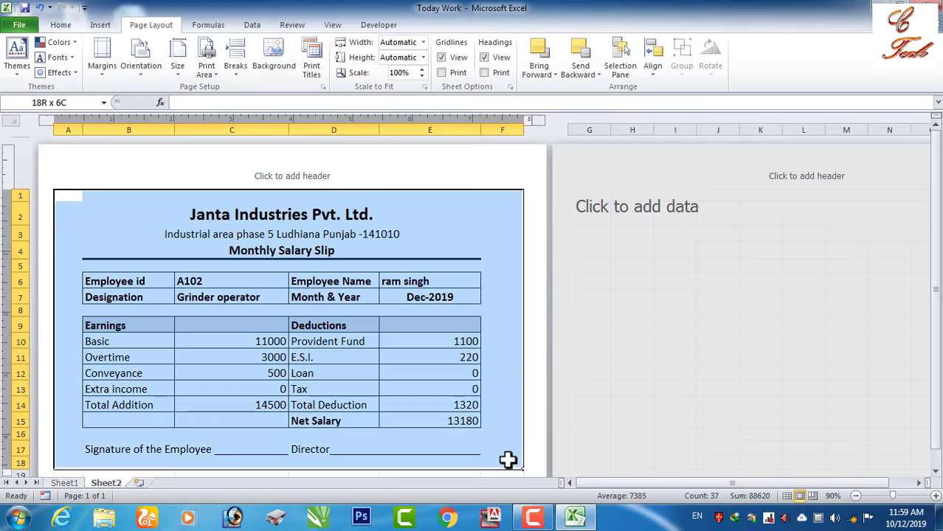
- Set the selected A1:F15 slip as the print area and bring up printing with Ctrl+P
left_click(212, 77)
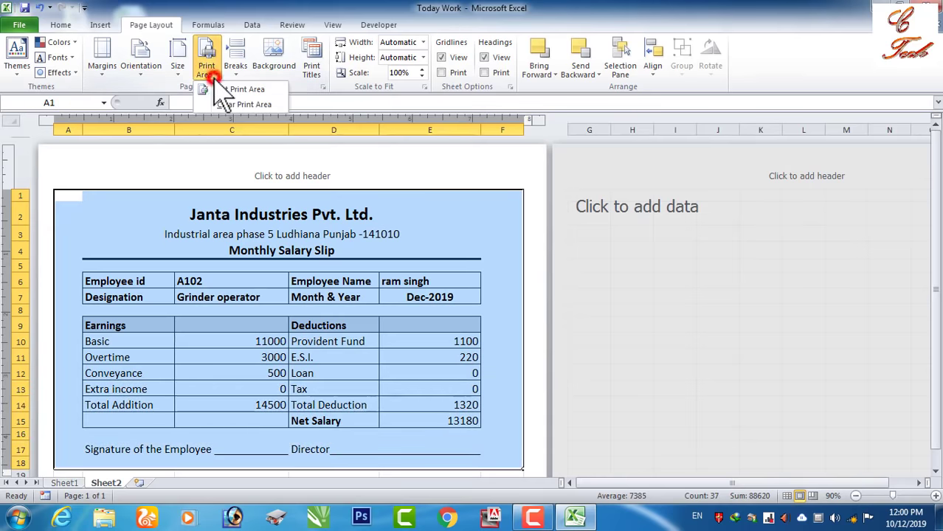
left_click(240, 89)
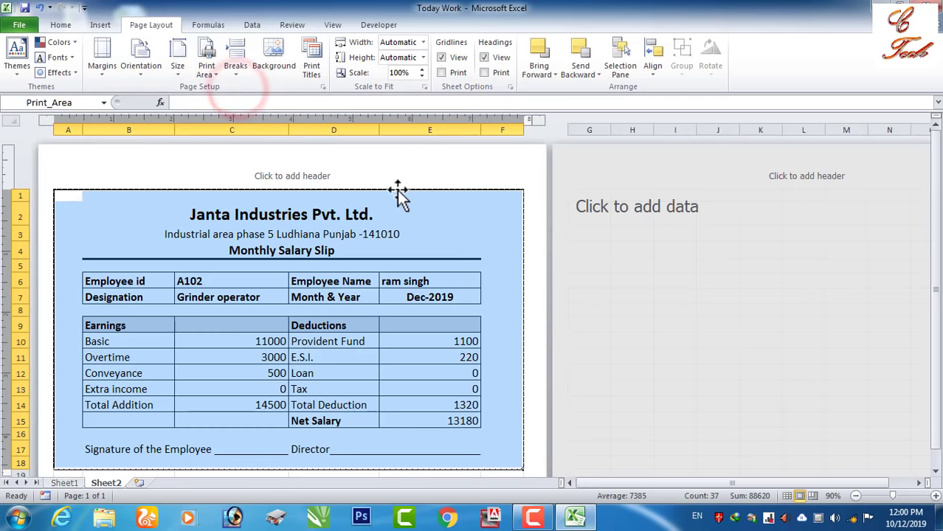
left_click(505, 295)
key("ctrl+p")
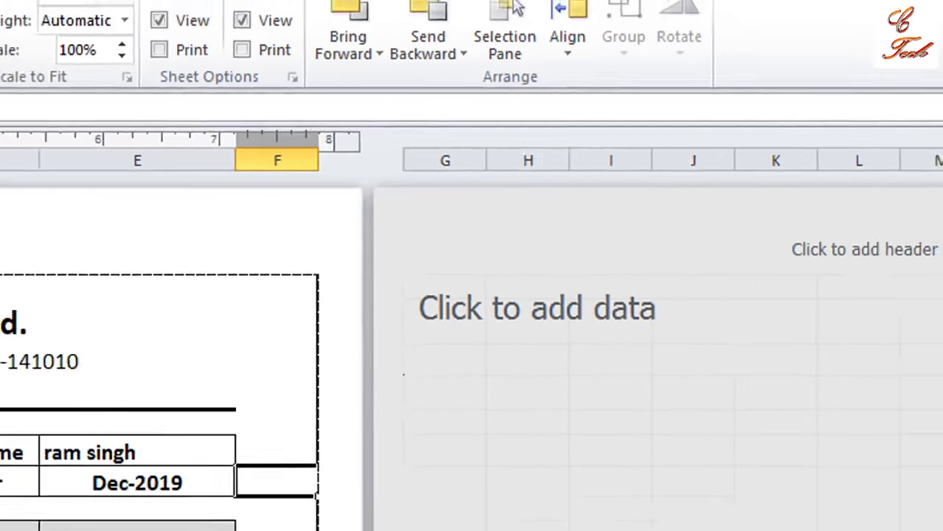
- Choose employee id A104 in C6 and review the slip's Net Salary of 15560
left_click(221, 288)
left_click(282, 286)
left_click(191, 321)
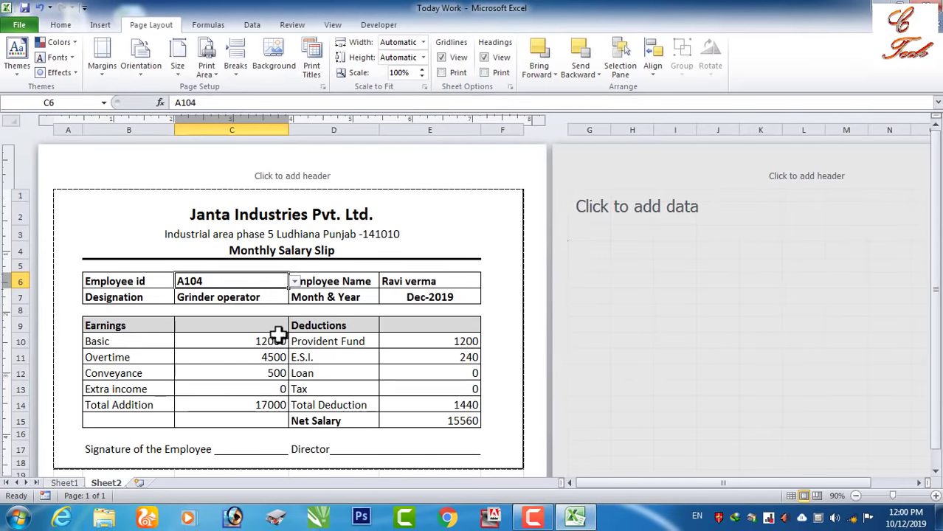
scroll(277, 334, "down", 3)
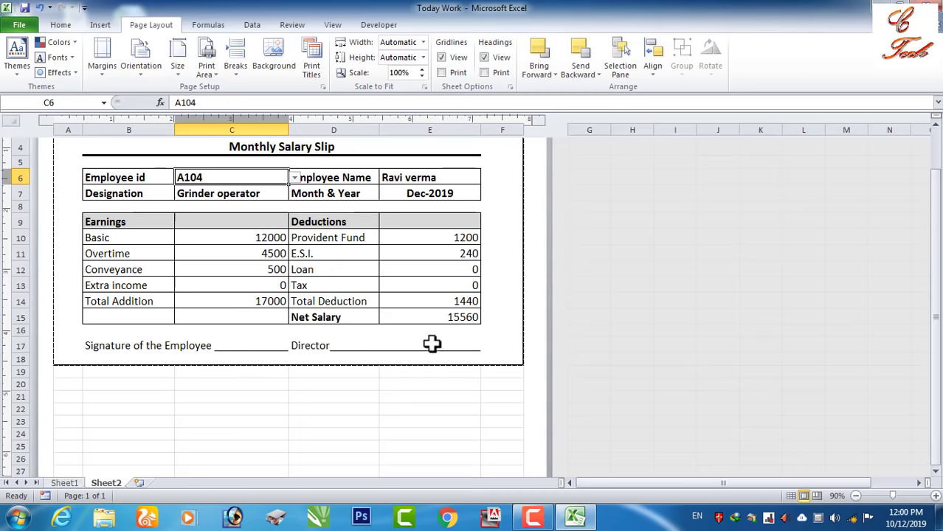
scroll(396, 401, "up", 3)
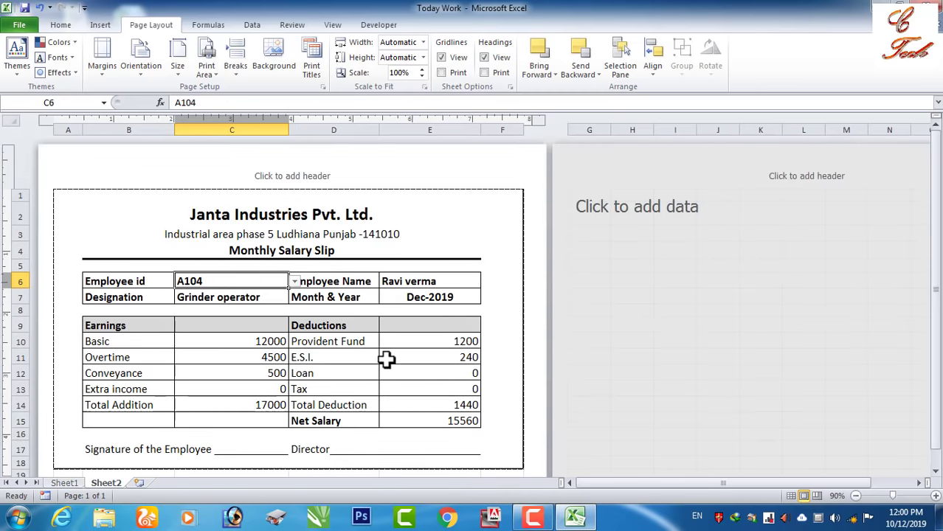
scroll(387, 358, "down", 3)
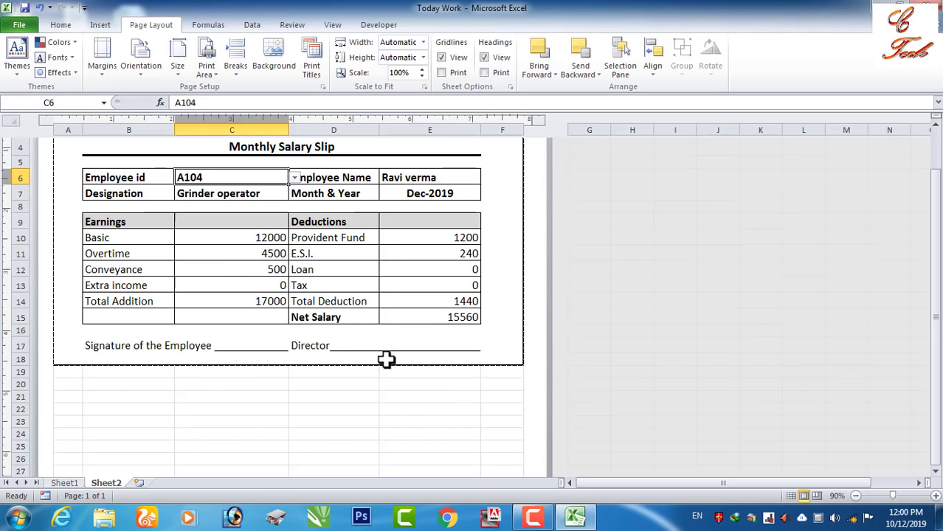
scroll(387, 359, "up", 3)
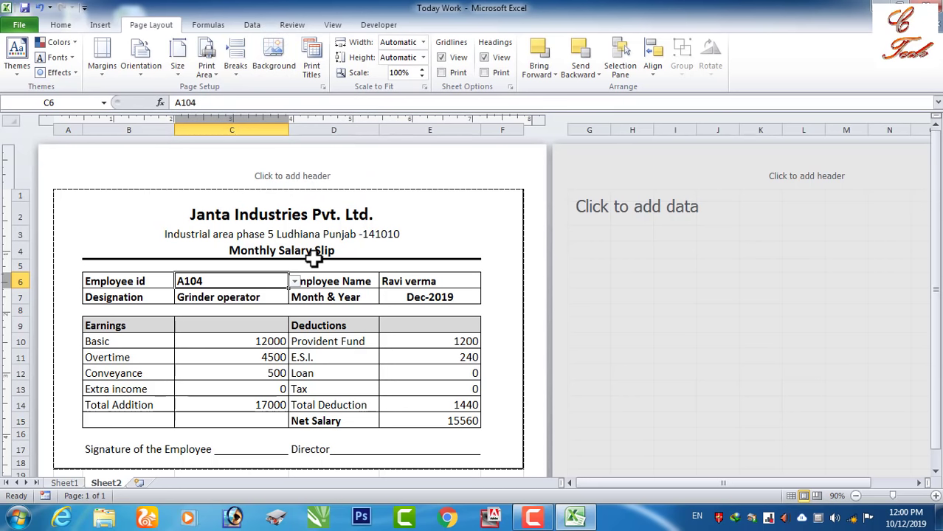
left_click(507, 251)
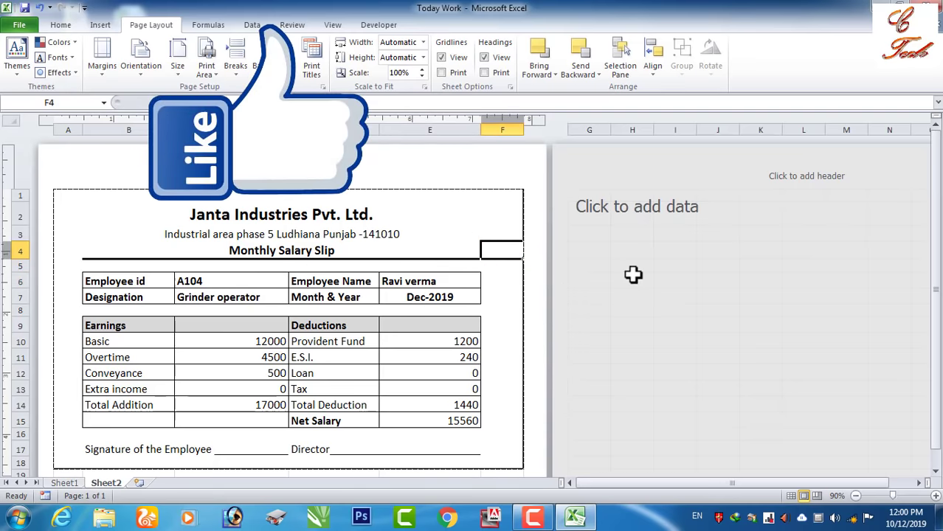
scroll(633, 275, "down", 1)
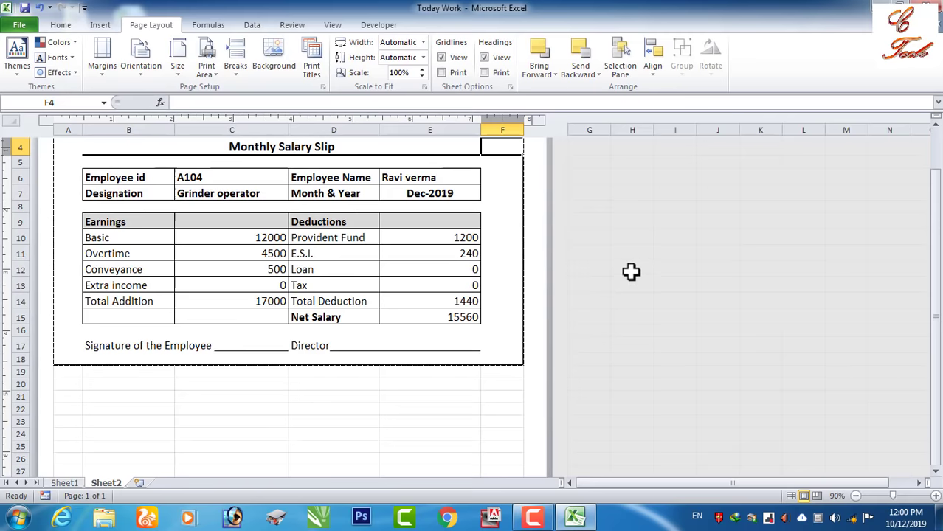